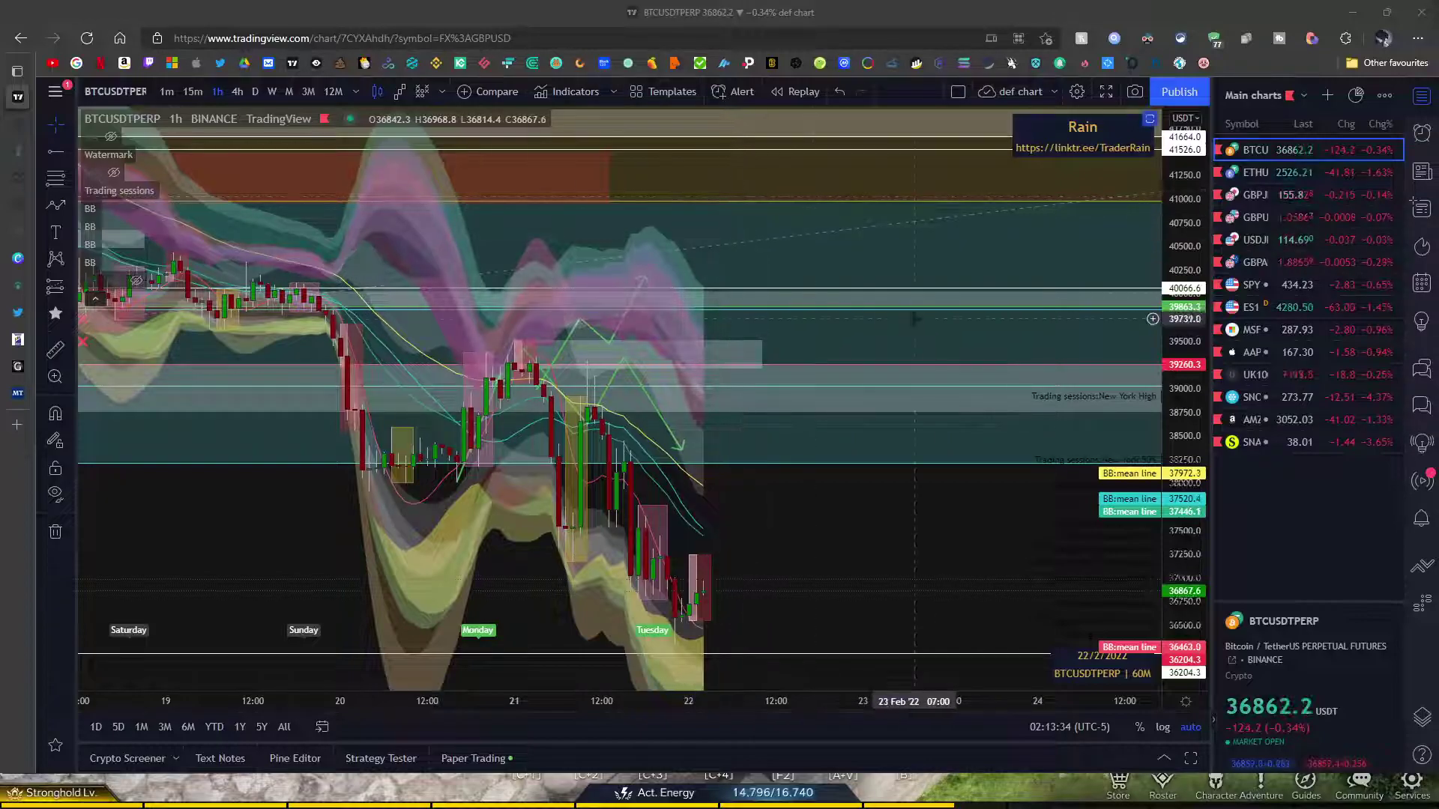
# - Launch Epic Pen from Windows search over the BTC hourly chart and select its freehand pen
pyautogui.scroll(-2, 765, 295)
pyautogui.scroll(1, 766, 294)
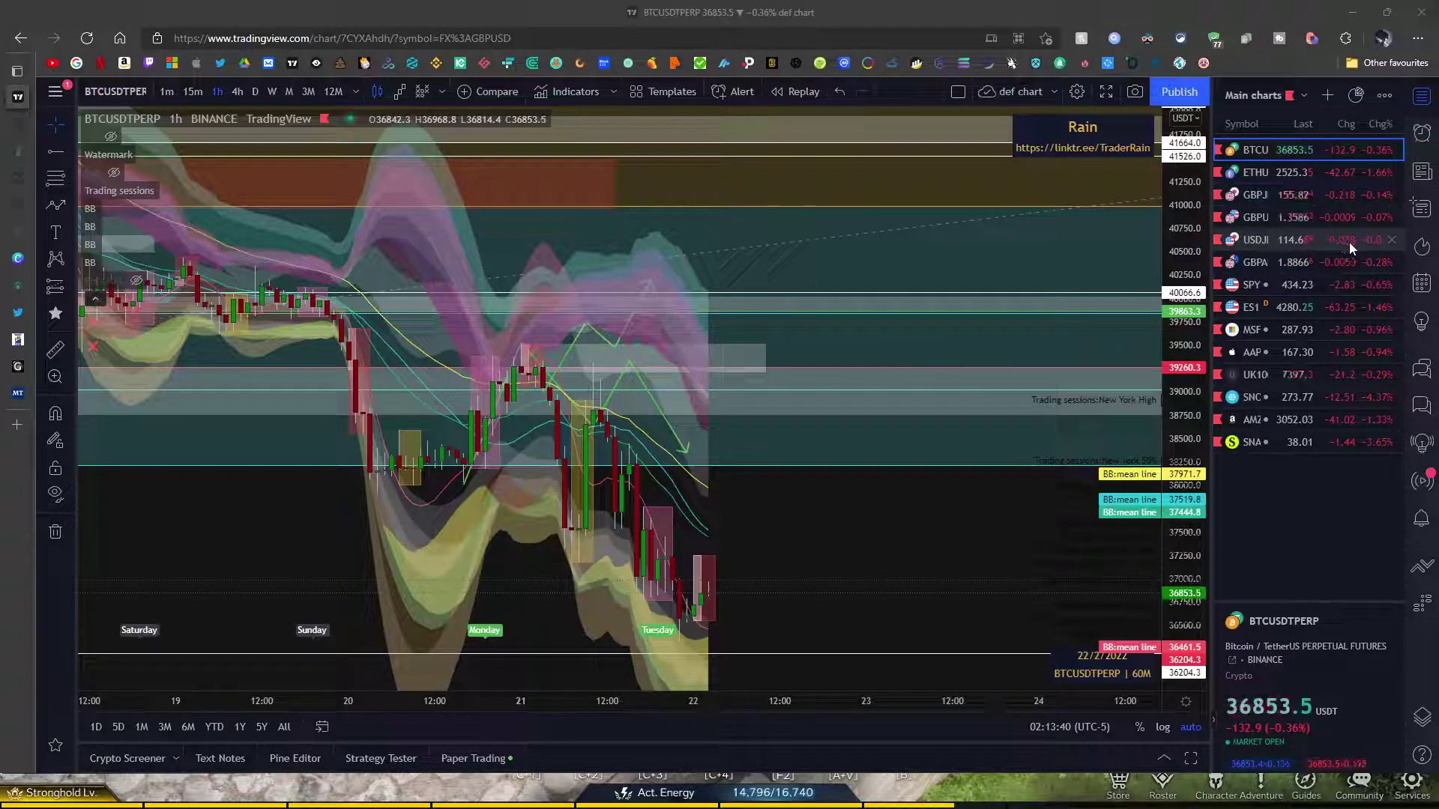
pyautogui.press('super')
pyautogui.write('epic')
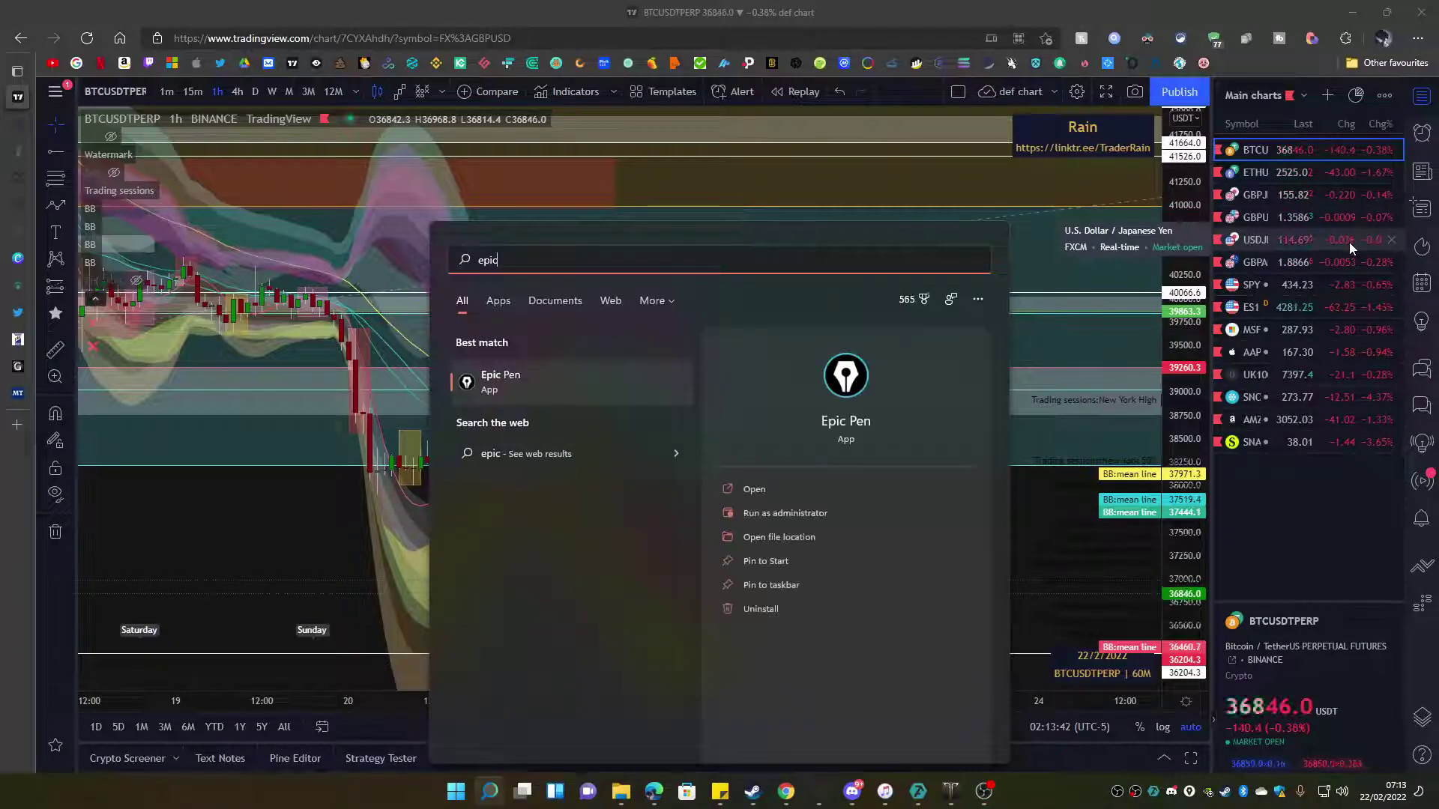
pyautogui.press('Return')
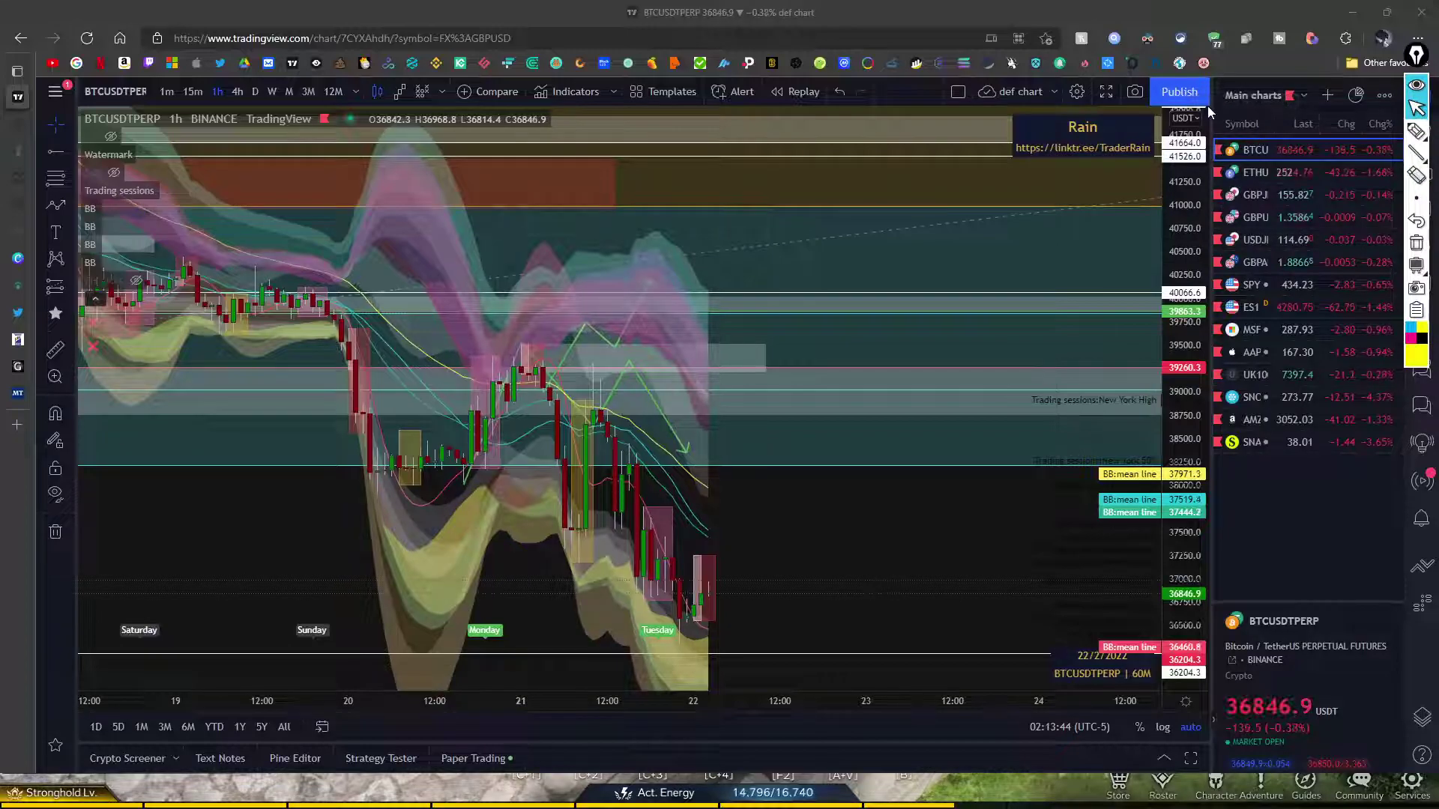
pyautogui.click(1417, 132)
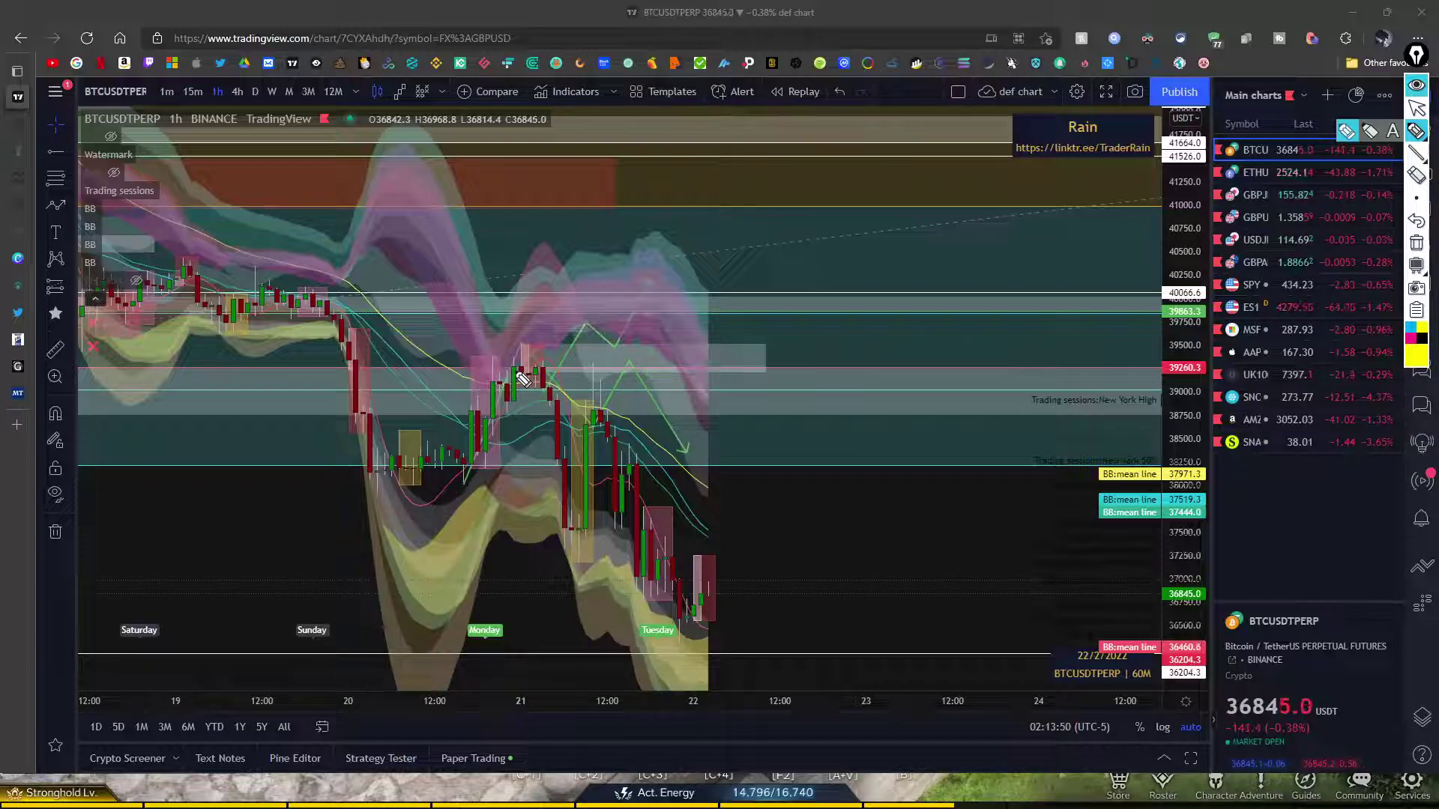
# - Circle the rebound-peak candle near 39,260 in yellow ink and undo a stray mark
pyautogui.moveTo(541, 361)
pyautogui.mouseDown()
pyautogui.moveTo(531, 339)
pyautogui.moveTo(539, 352)
pyautogui.mouseUp()
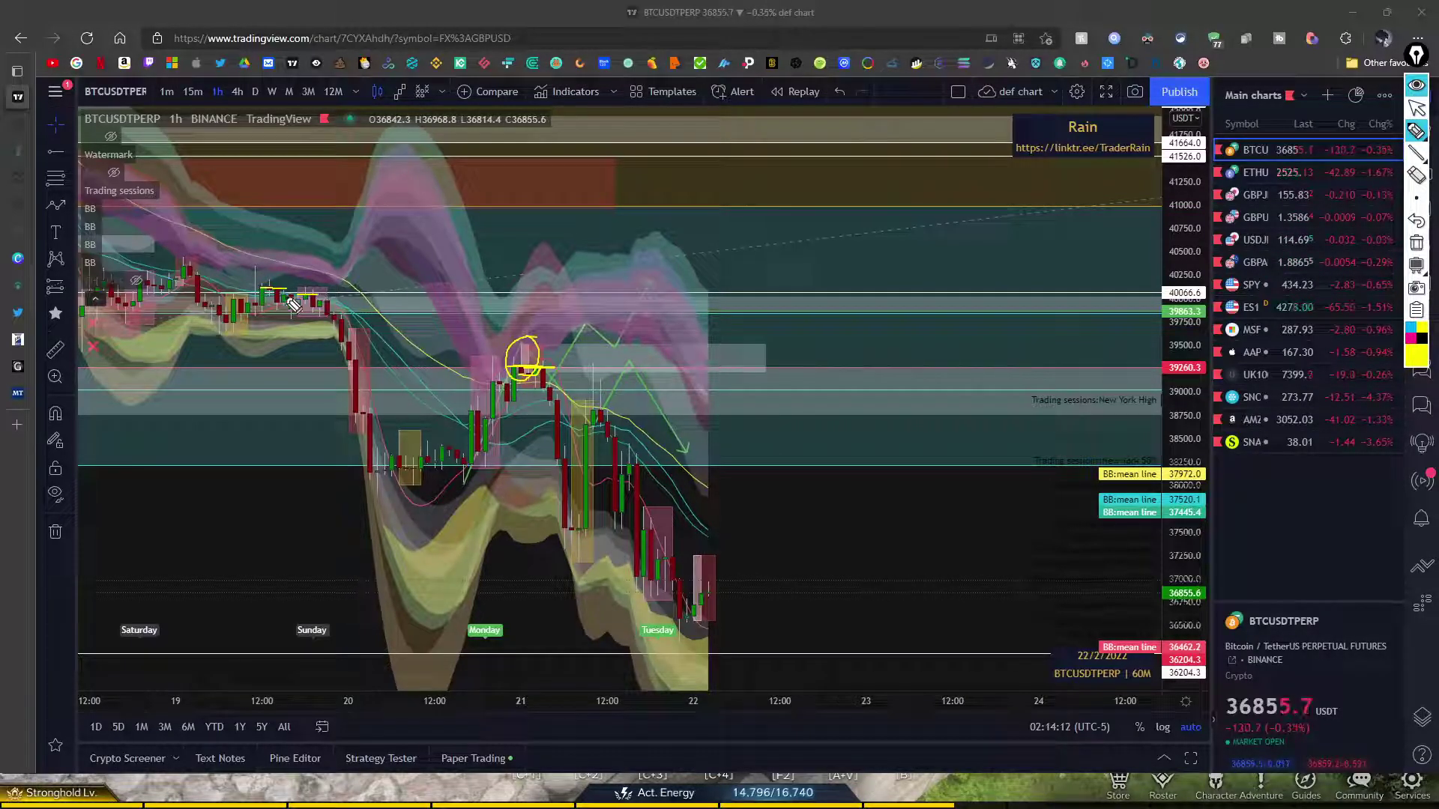
pyautogui.hotkey('ctrl', 'z')
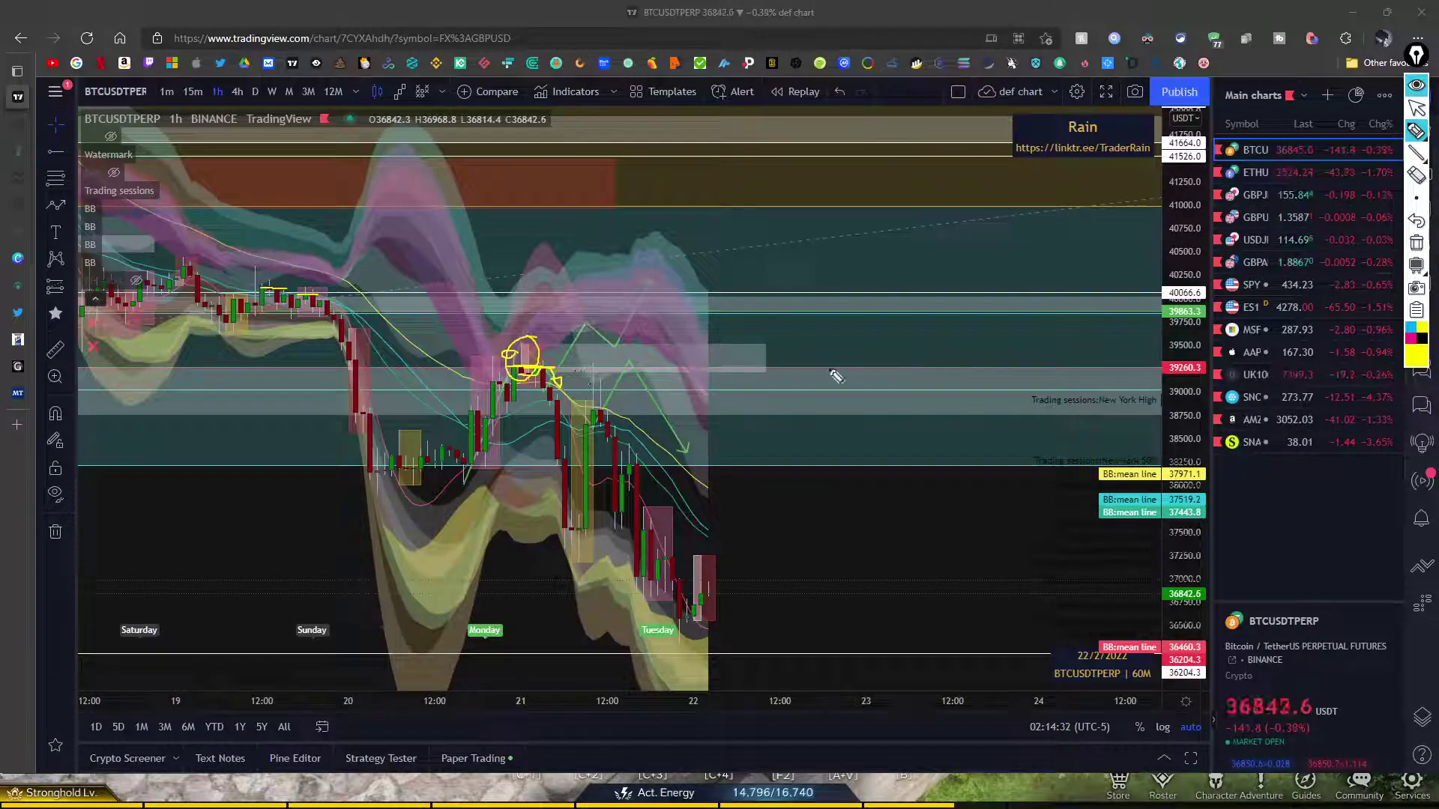
# - Clear the old ink, then trace down from the rebound peak, ring Sunday's range and tick Monday's low
pyautogui.click(1416, 242)
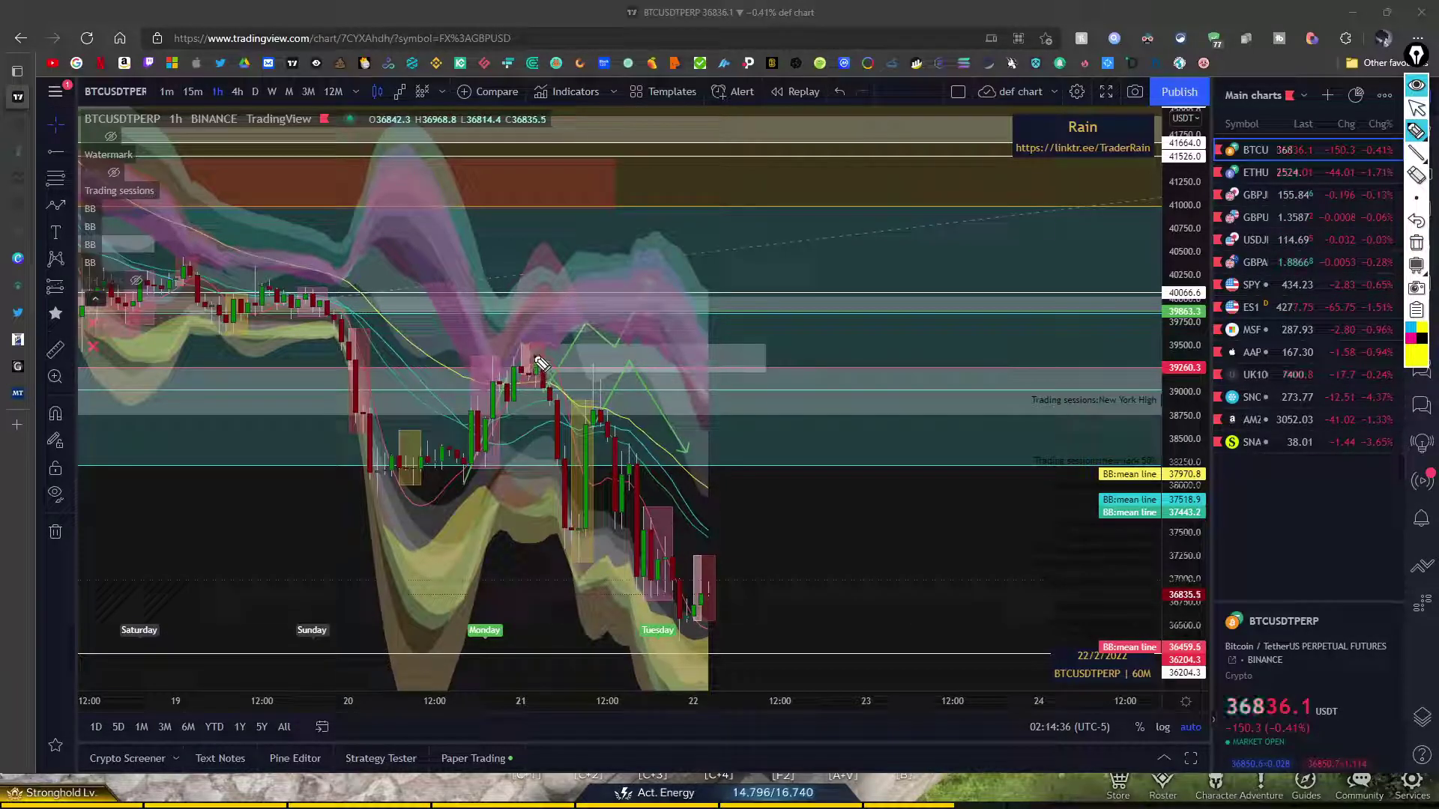
pyautogui.moveTo(547, 388); pyautogui.dragTo(553, 412)
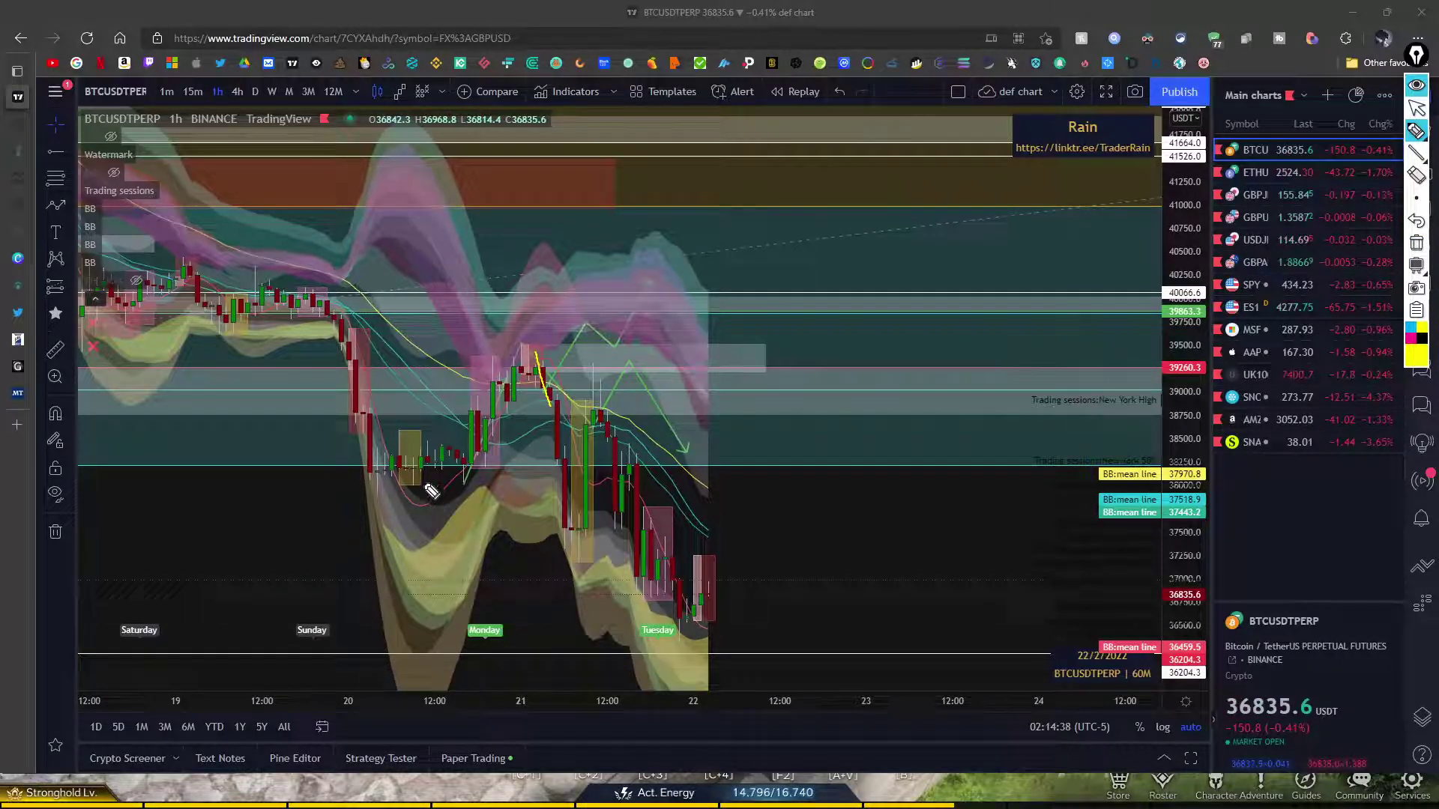
pyautogui.moveTo(491, 461)
pyautogui.mouseDown()
pyautogui.moveTo(436, 460)
pyautogui.moveTo(504, 478)
pyautogui.mouseUp()
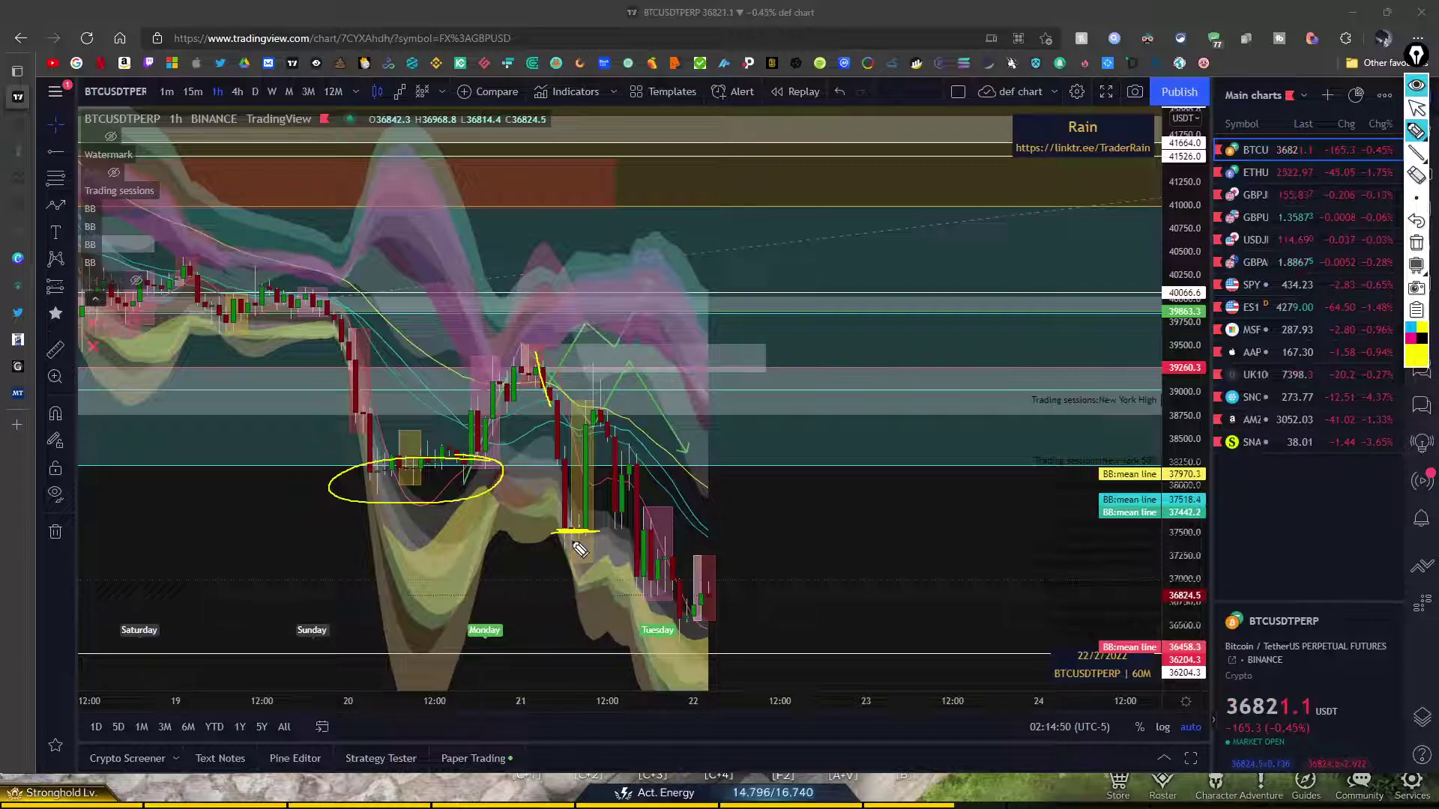
pyautogui.moveTo(576, 538); pyautogui.dragTo(576, 567)
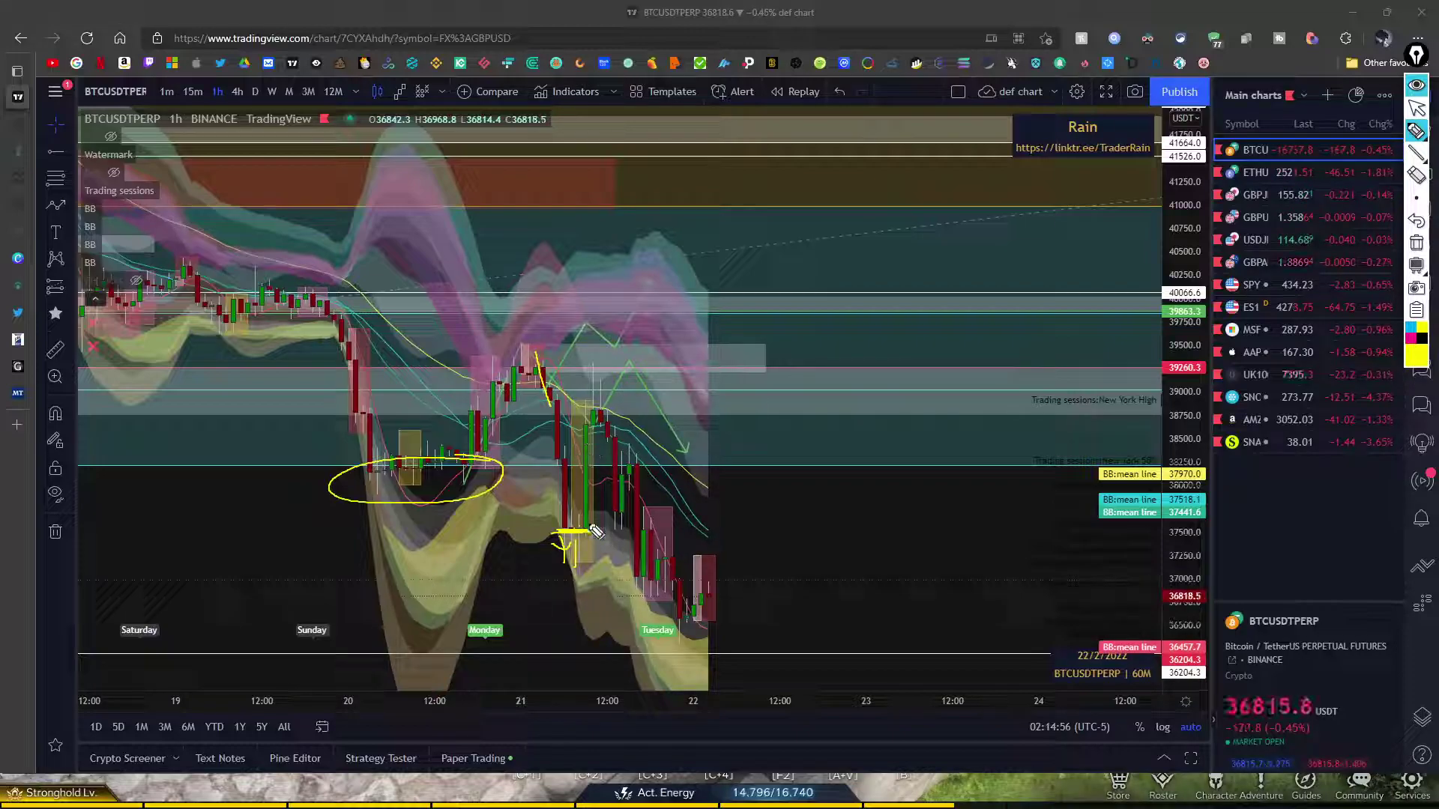
# - Sketch the W: trace the green rally, link both peaks, and draw the projected decline
pyautogui.moveTo(596, 532)
pyautogui.mouseDown()
pyautogui.moveTo(600, 386)
pyautogui.moveTo(607, 404)
pyautogui.mouseUp()
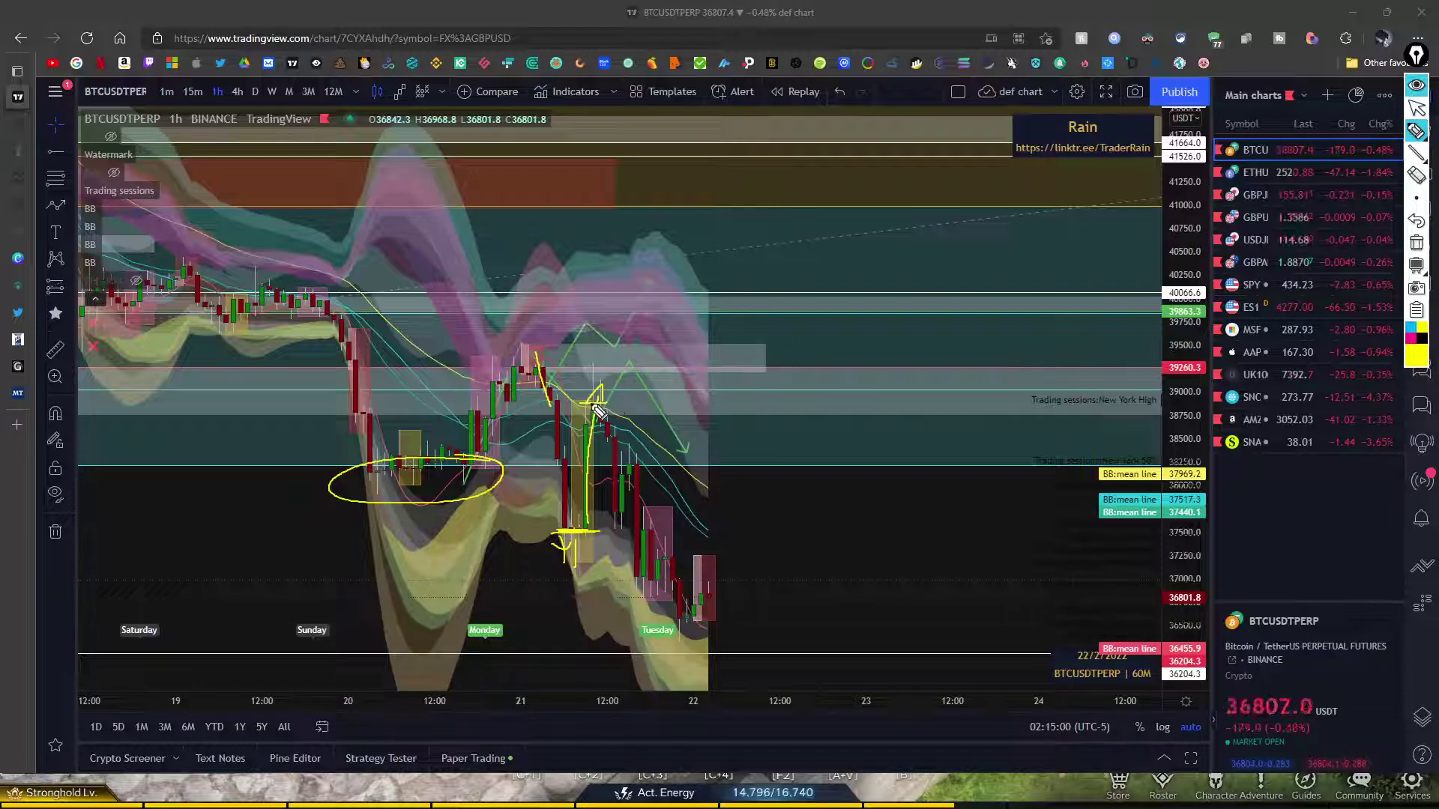
pyautogui.moveTo(600, 375)
pyautogui.mouseDown()
pyautogui.moveTo(588, 367)
pyautogui.moveTo(600, 377)
pyautogui.mouseUp()
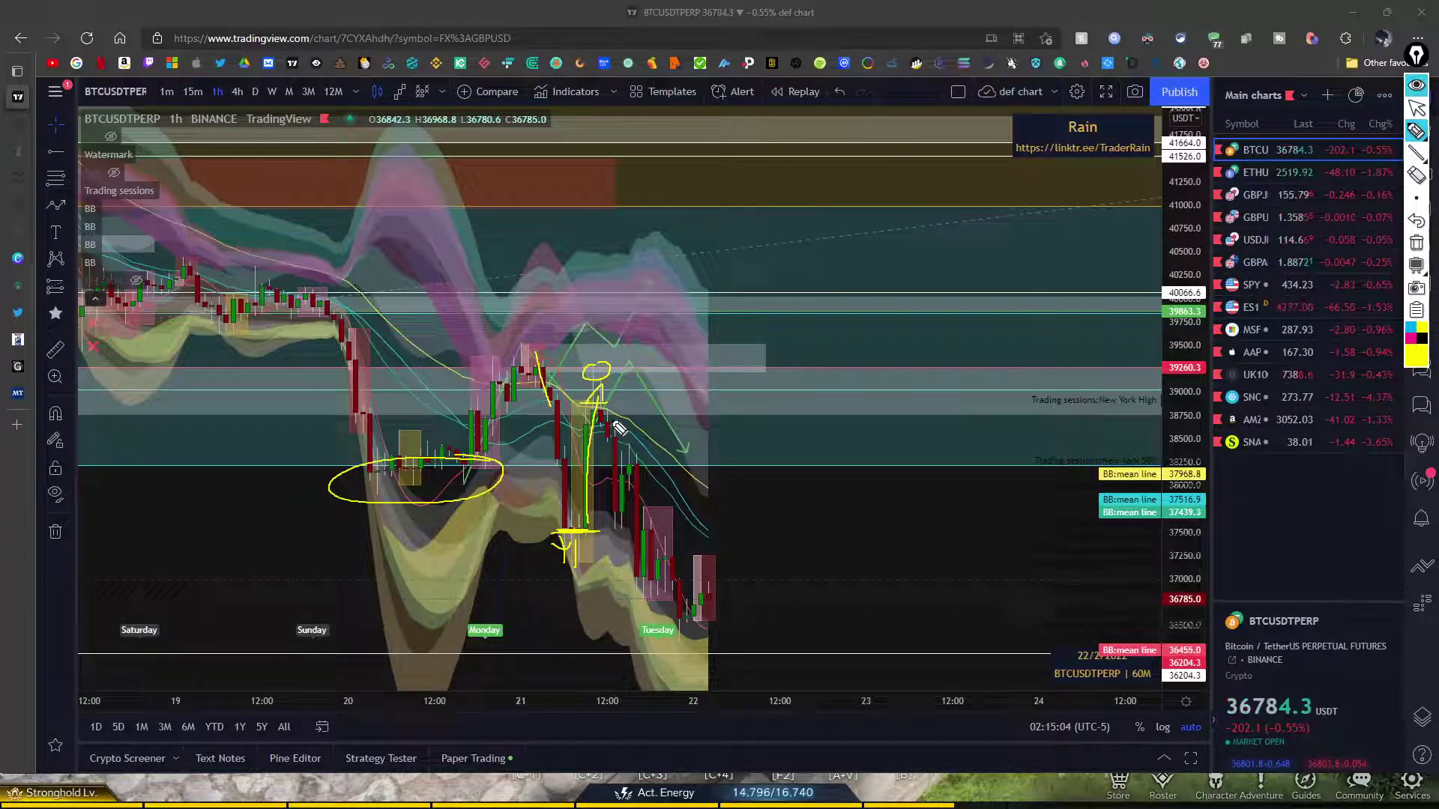
pyautogui.moveTo(555, 405)
pyautogui.mouseDown()
pyautogui.moveTo(534, 379)
pyautogui.moveTo(551, 372)
pyautogui.moveTo(541, 386)
pyautogui.mouseUp()
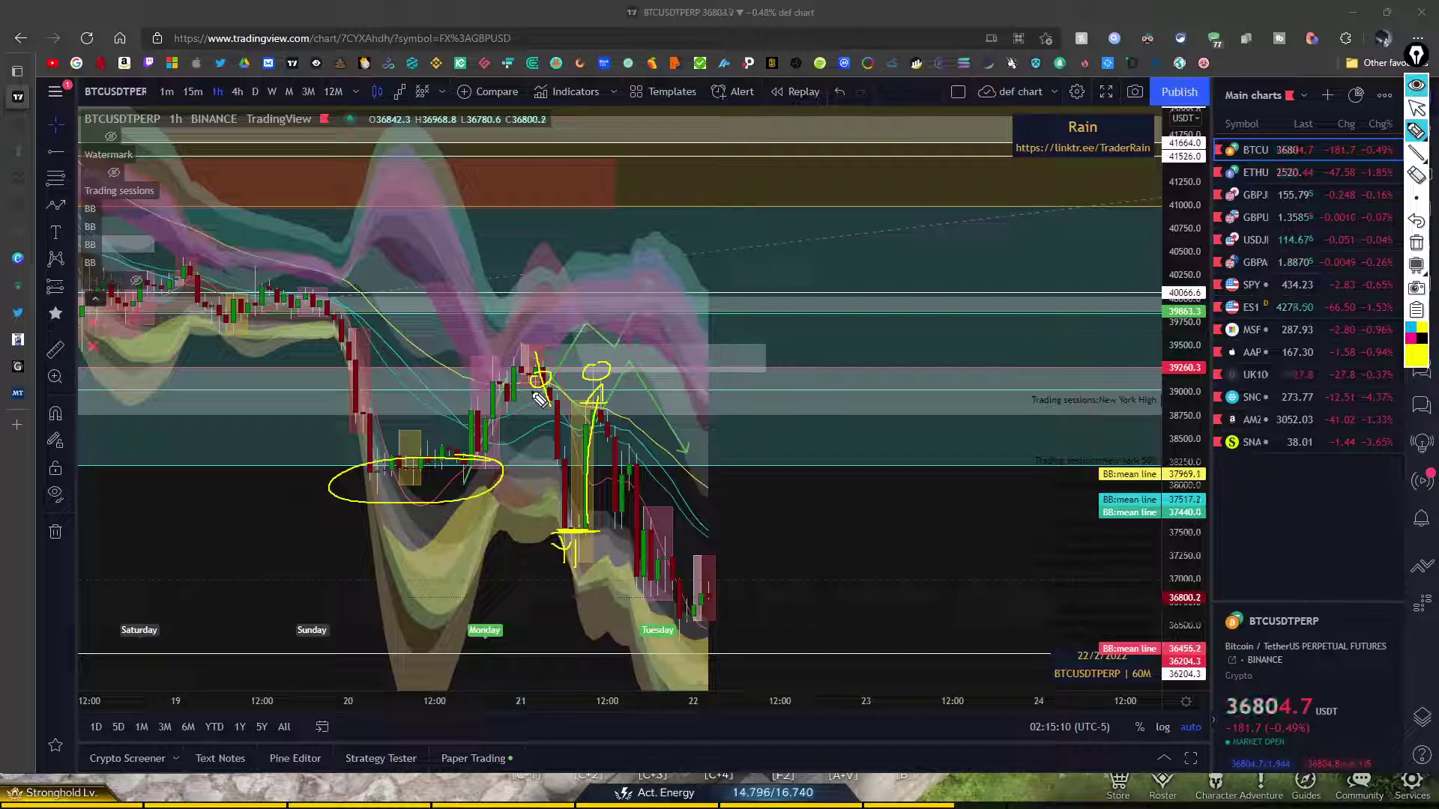
pyautogui.moveTo(535, 383); pyautogui.dragTo(599, 391)
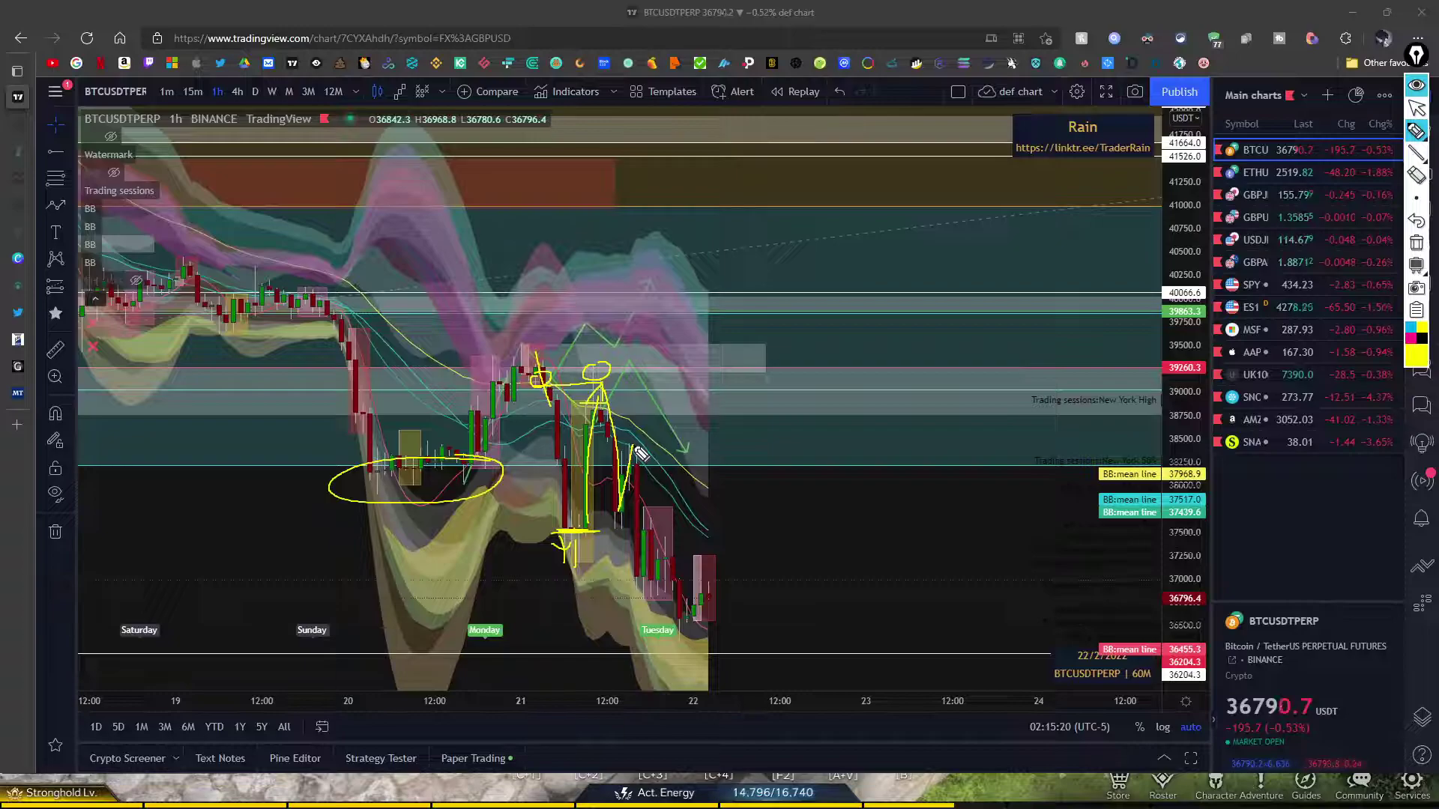
pyautogui.moveTo(637, 452); pyautogui.dragTo(654, 588)
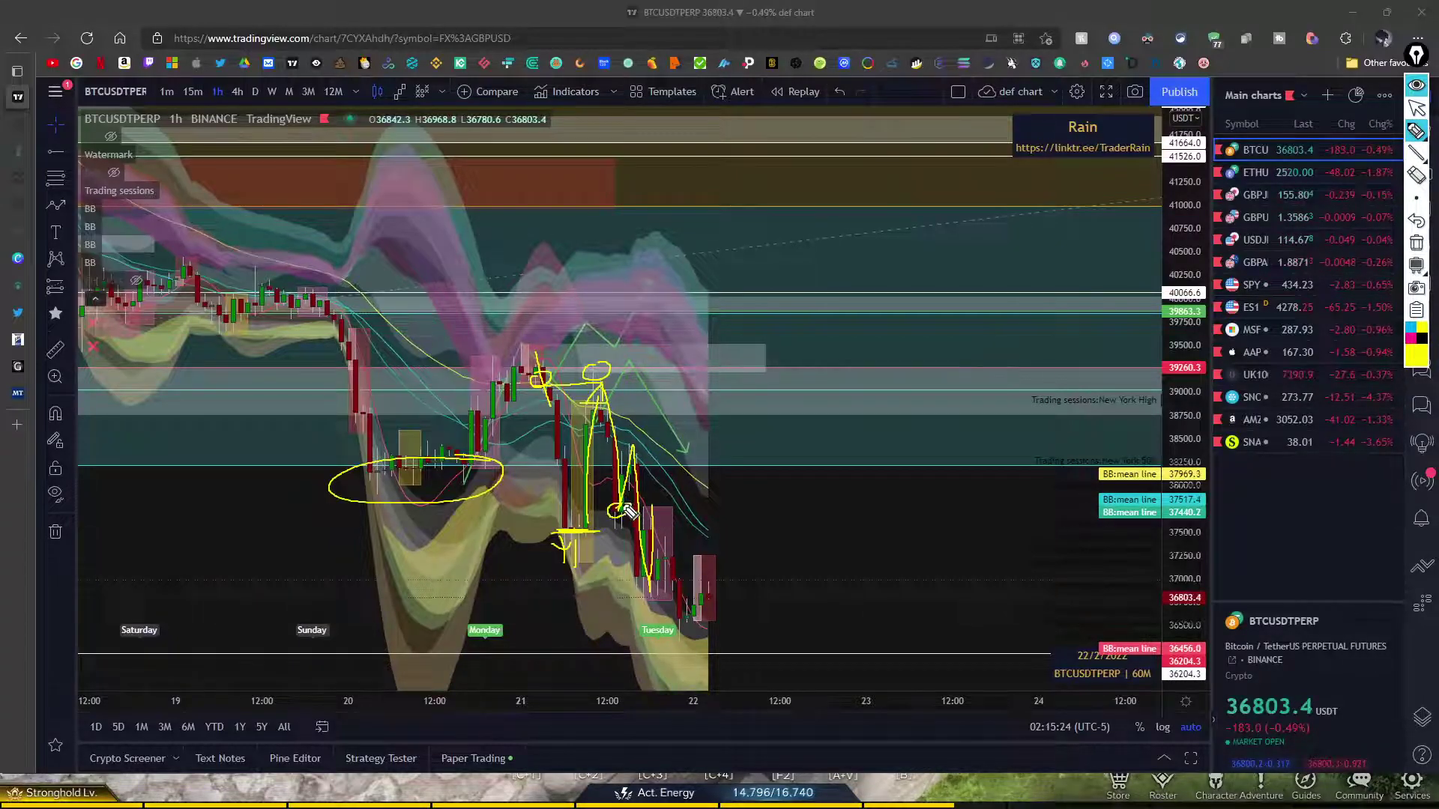
pyautogui.moveTo(652, 516); pyautogui.dragTo(664, 610)
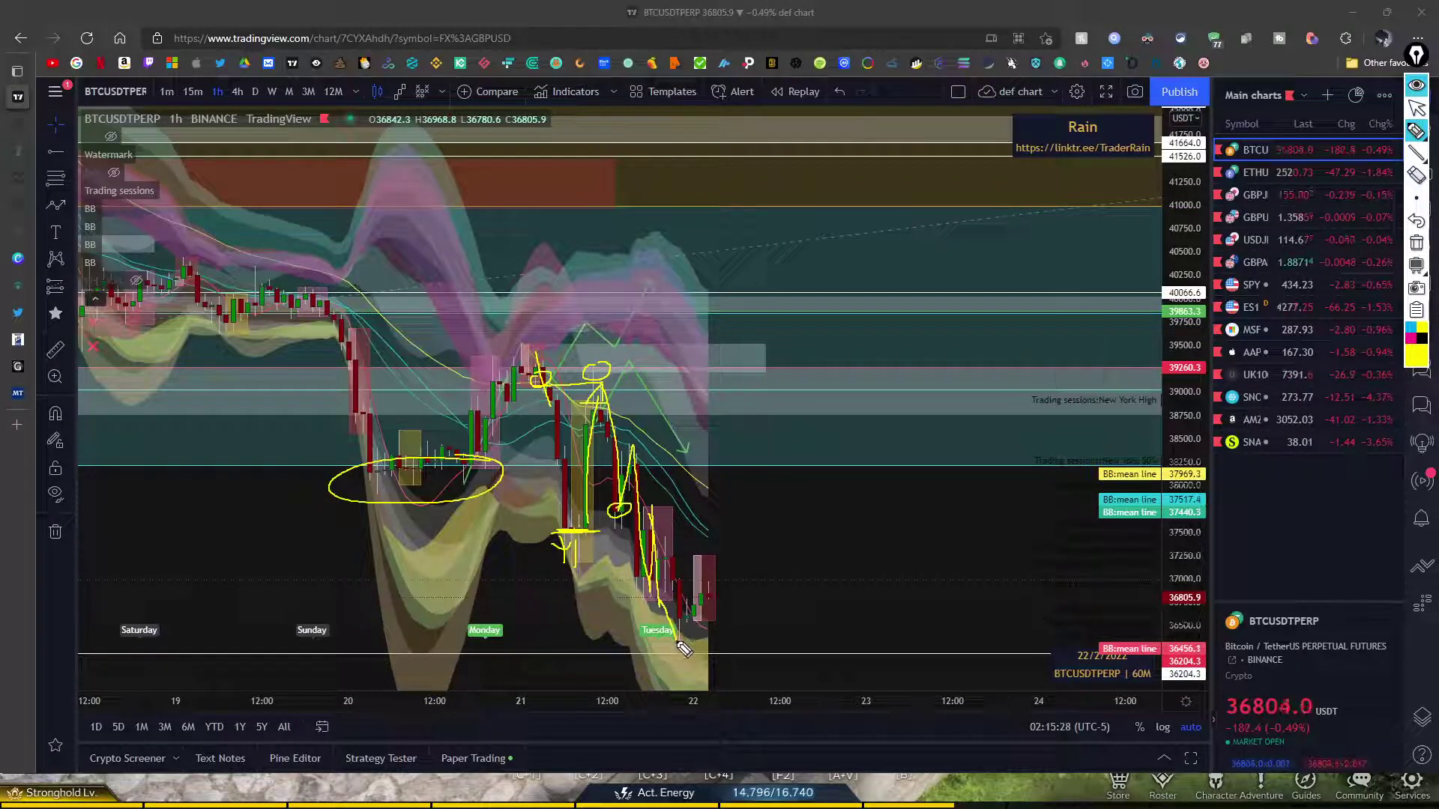
pyautogui.moveTo(708, 598)
pyautogui.mouseDown()
pyautogui.moveTo(708, 579)
pyautogui.moveTo(646, 583)
pyautogui.moveTo(727, 599)
pyautogui.moveTo(749, 633)
pyautogui.moveTo(796, 637)
pyautogui.mouseUp()
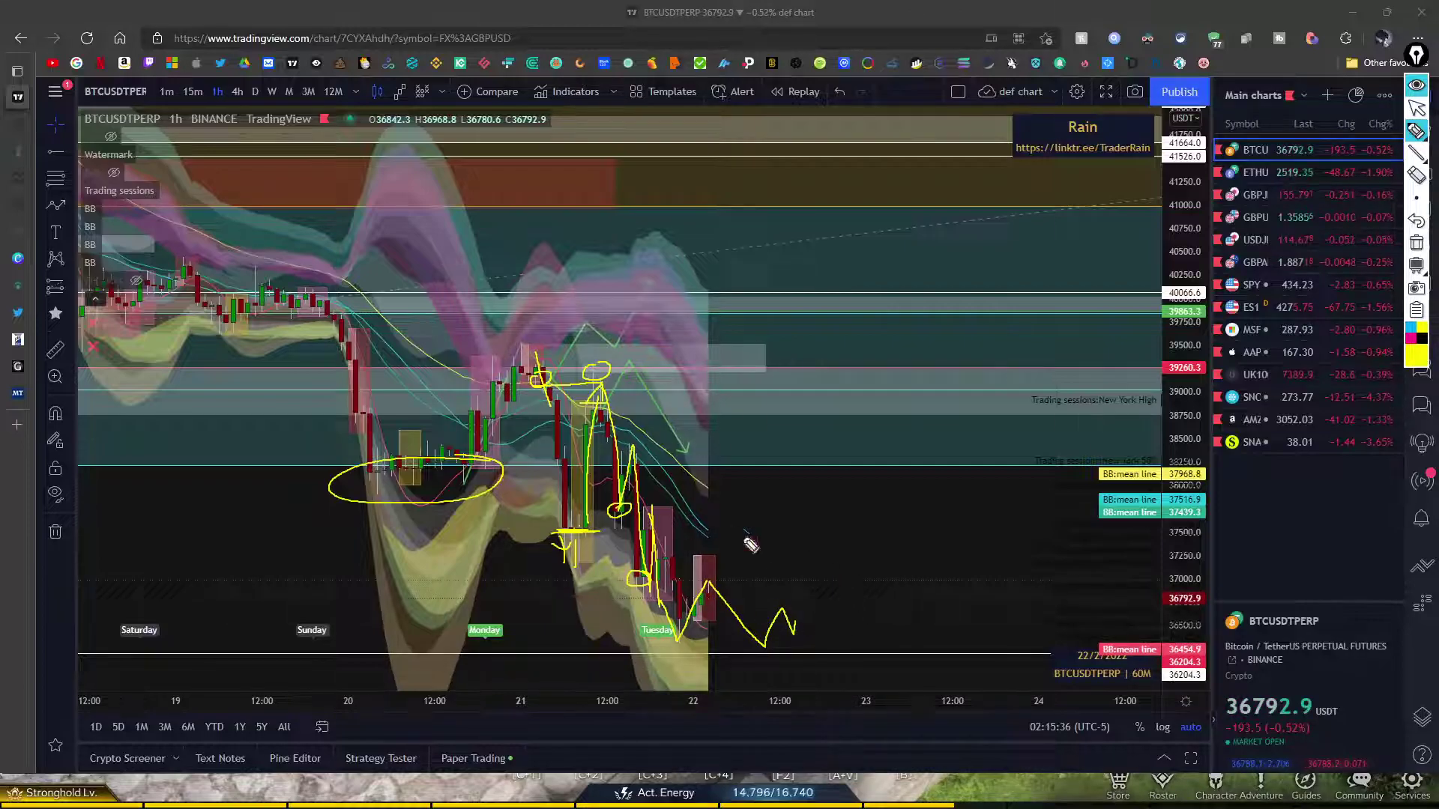
# - Erase all Epic Pen ink and stop drawing so the chart responds again
pyautogui.click(1417, 244)
pyautogui.click(1416, 109)
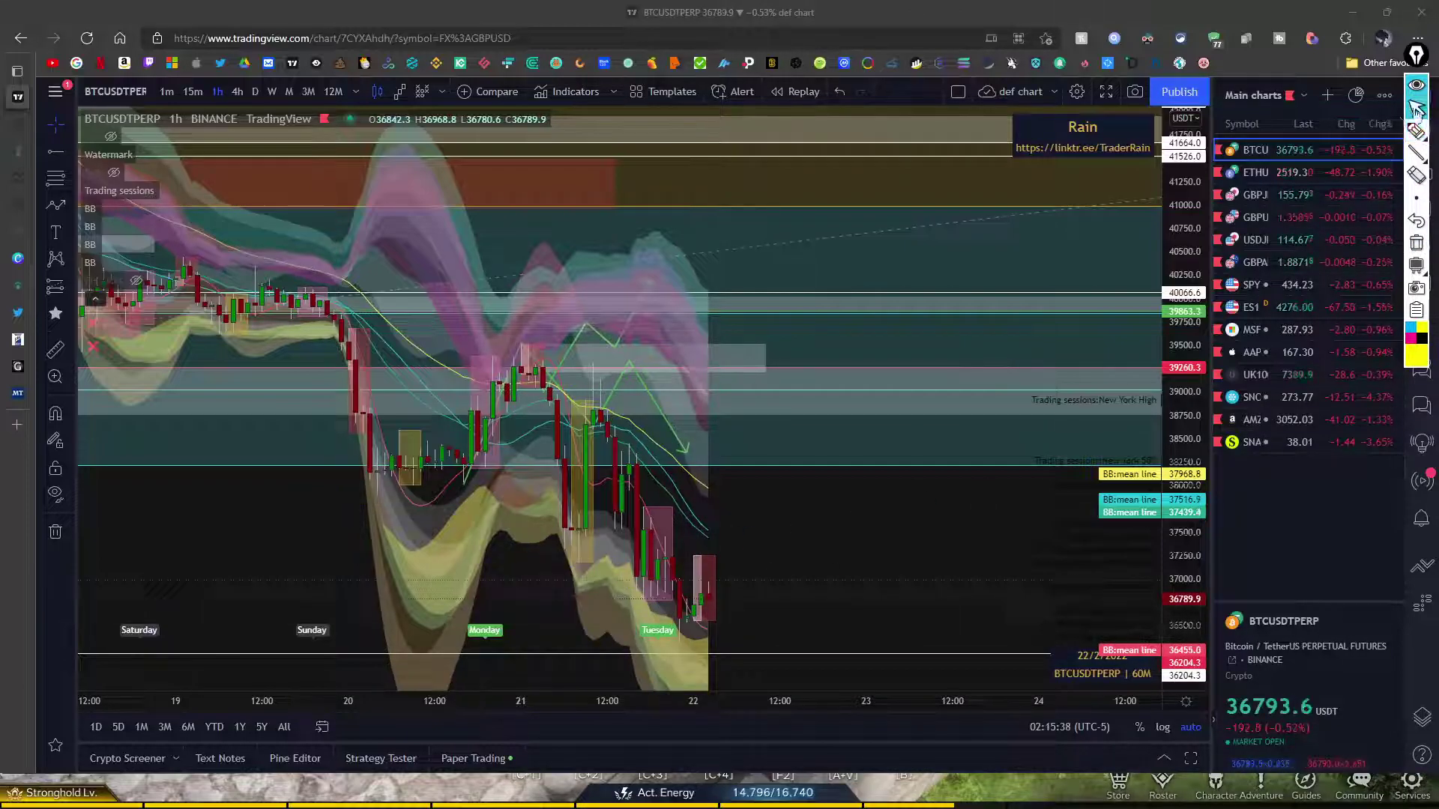
pyautogui.moveTo(420, 622); pyautogui.dragTo(541, 447)
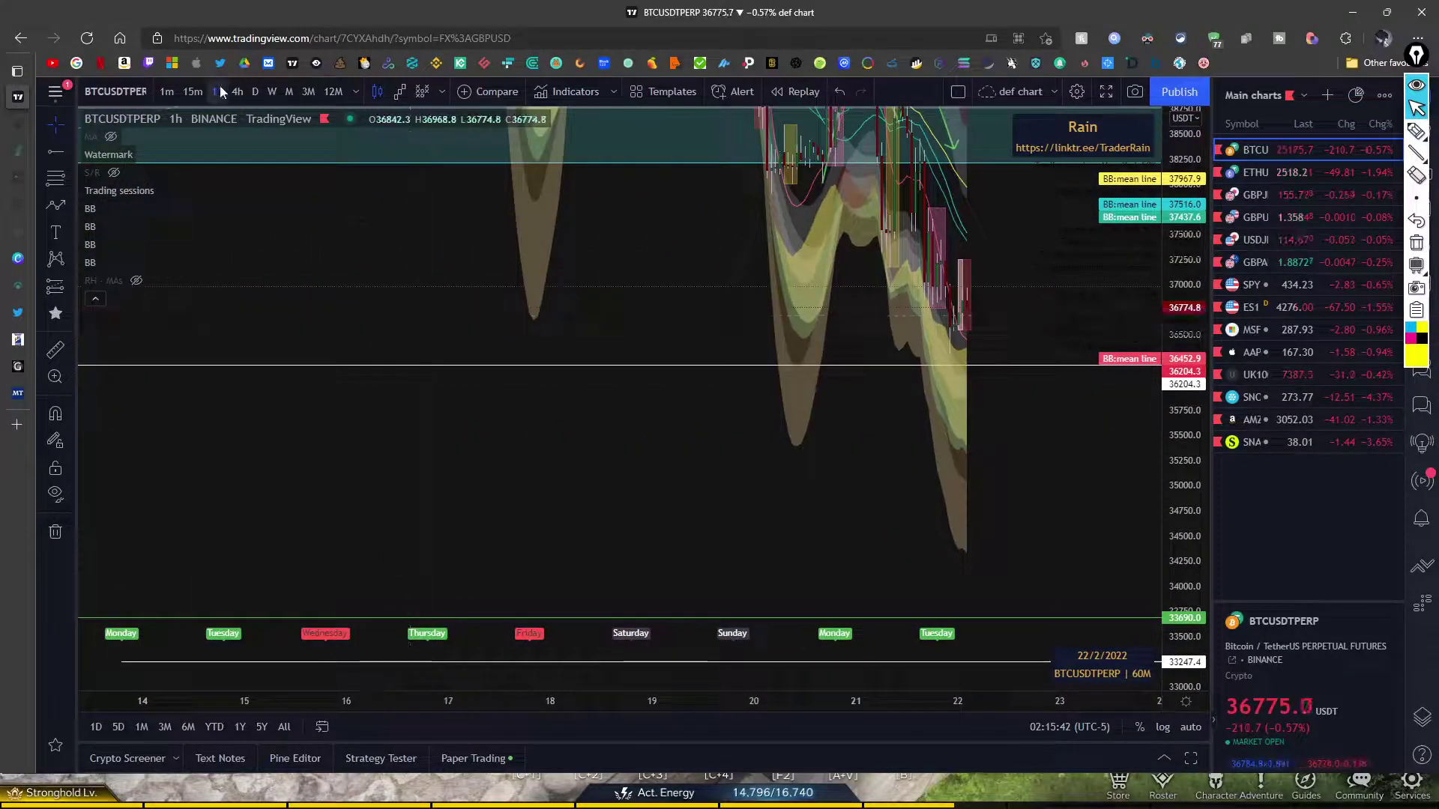
# - Switch BTCUSDTPERP to the 4-hour timeframe and frame early February through 21 Feb
pyautogui.click(237, 91)
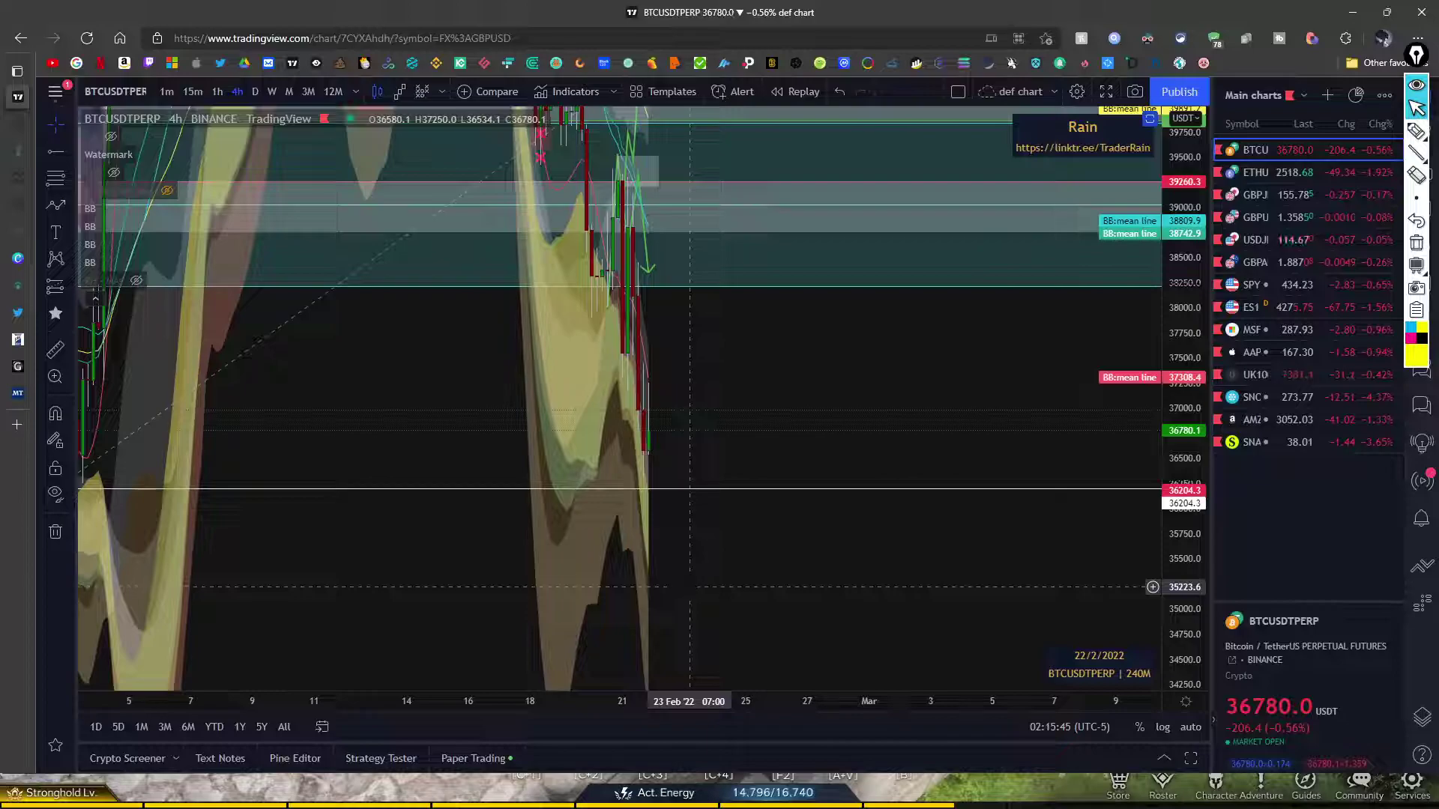
pyautogui.moveTo(675, 524); pyautogui.dragTo(851, 582)
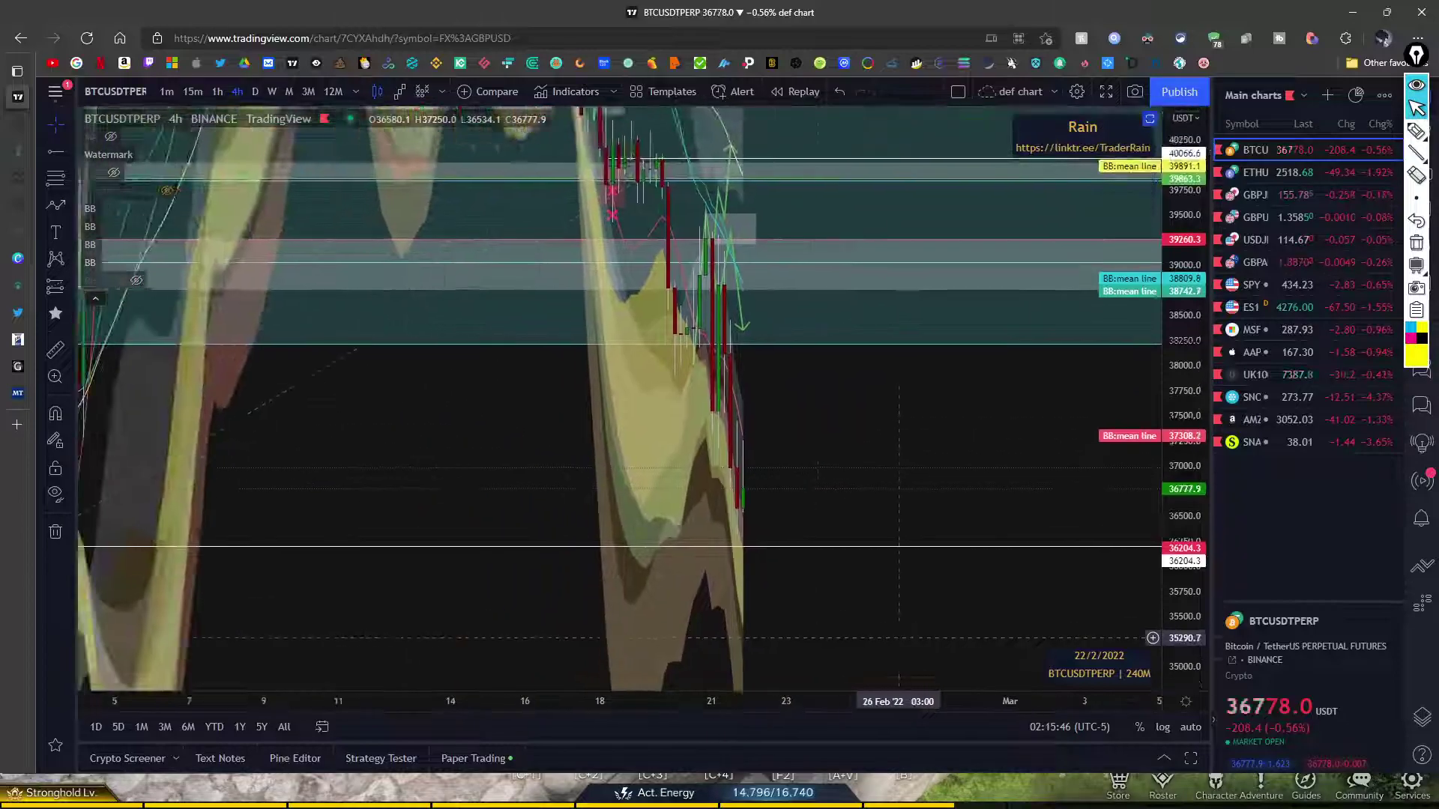
pyautogui.moveTo(409, 508); pyautogui.dragTo(649, 578)
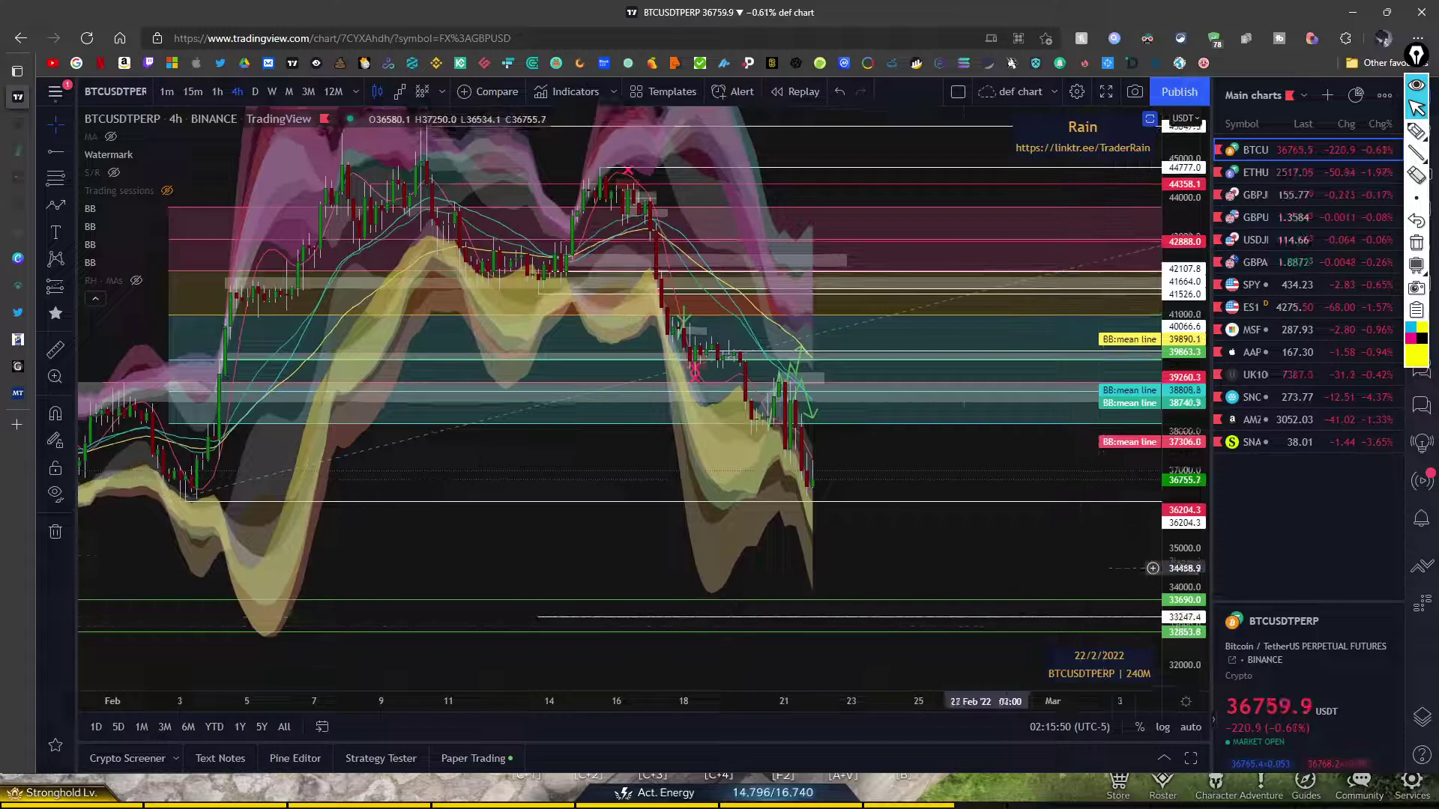
pyautogui.moveTo(988, 575); pyautogui.dragTo(959, 624)
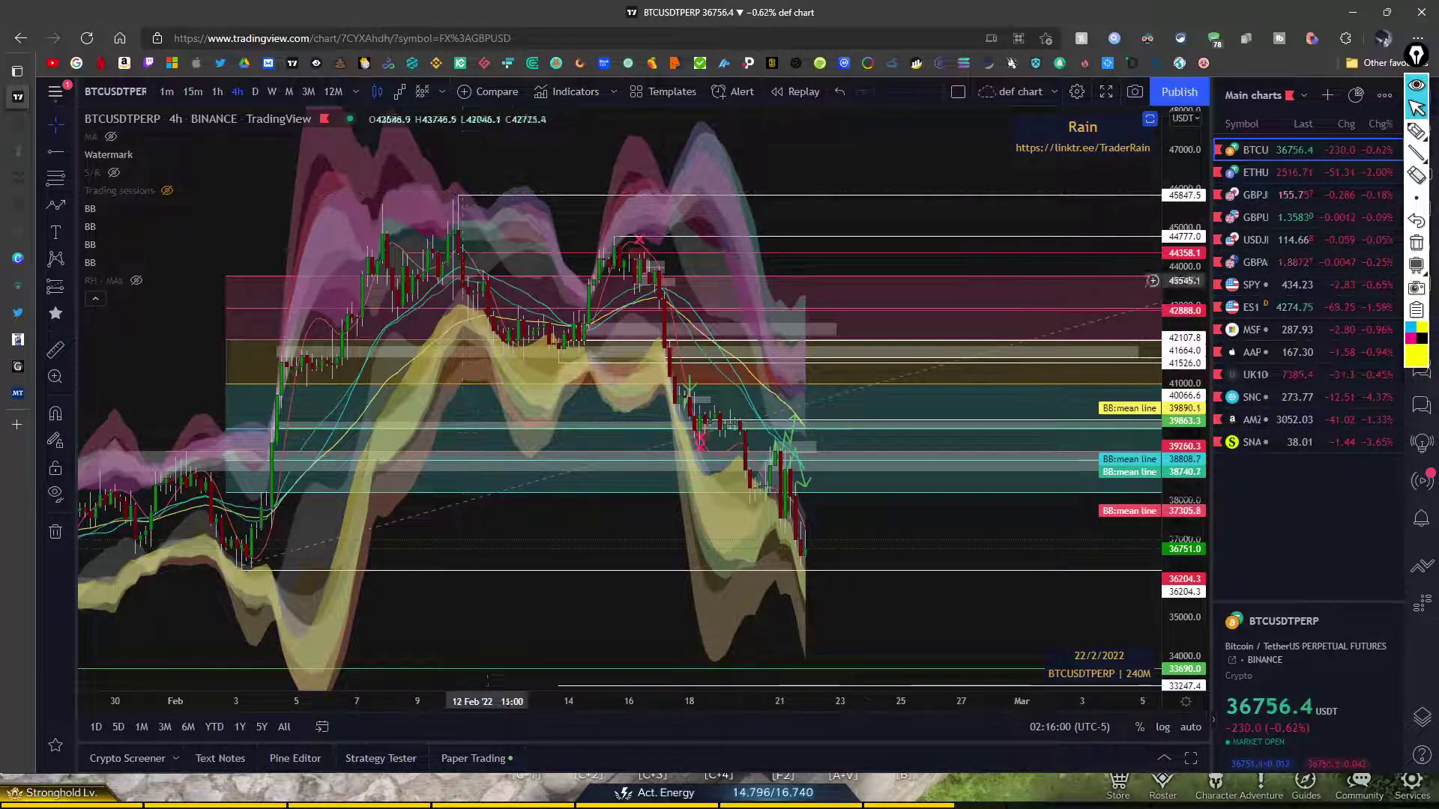
pyautogui.moveTo(558, 627); pyautogui.dragTo(504, 569)
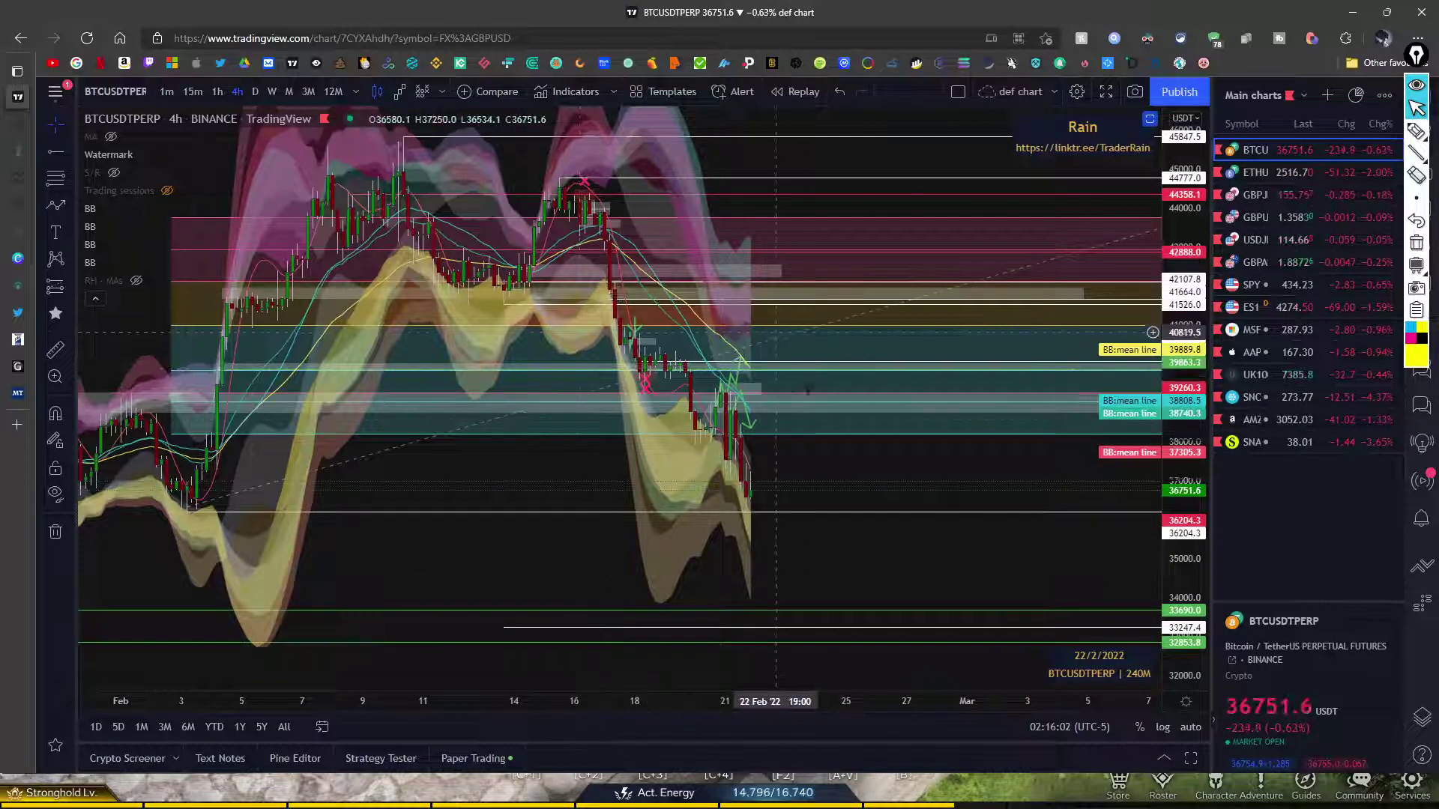
# - Draw a grey rectangle zone spanning about 35,200 to 36,200
pyautogui.click(71, 207)
pyautogui.click(112, 267)
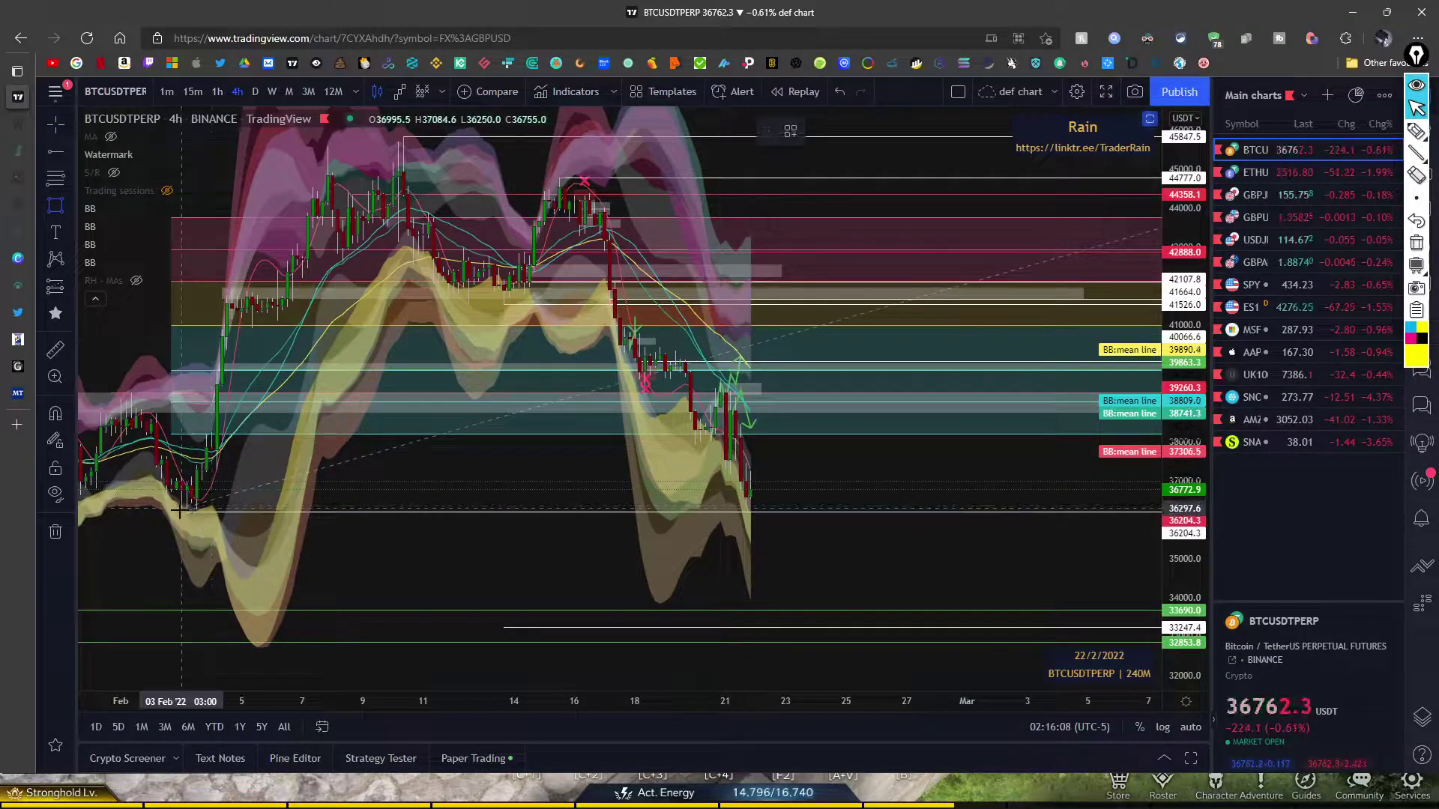
pyautogui.moveTo(182, 512)
pyautogui.mouseDown()
pyautogui.moveTo(1114, 582)
pyautogui.moveTo(1113, 551)
pyautogui.mouseUp()
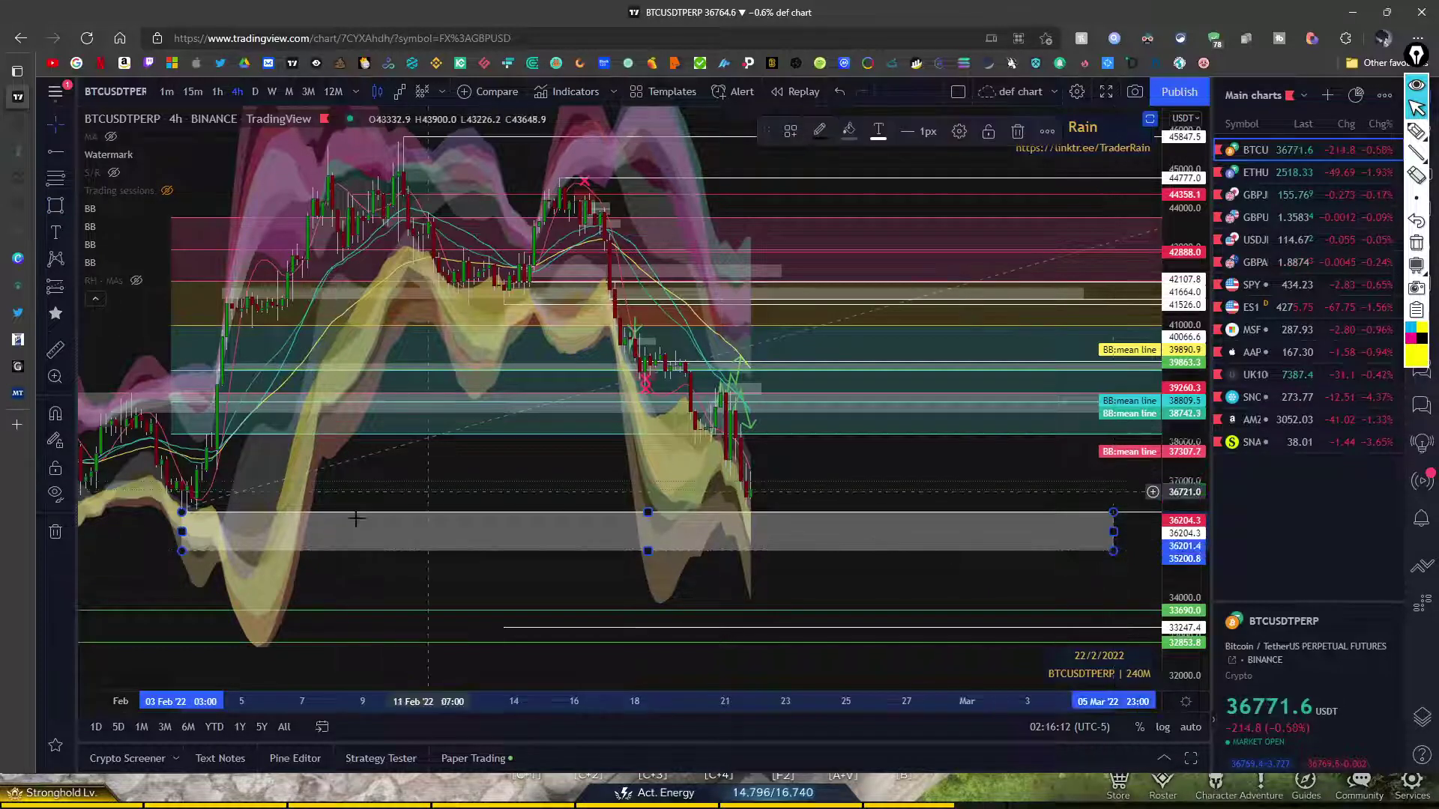
# - Measure the early-February dip with Price Range (-500.3, -1.38%) and raise the grey zone's bottom edge
pyautogui.click(73, 205)
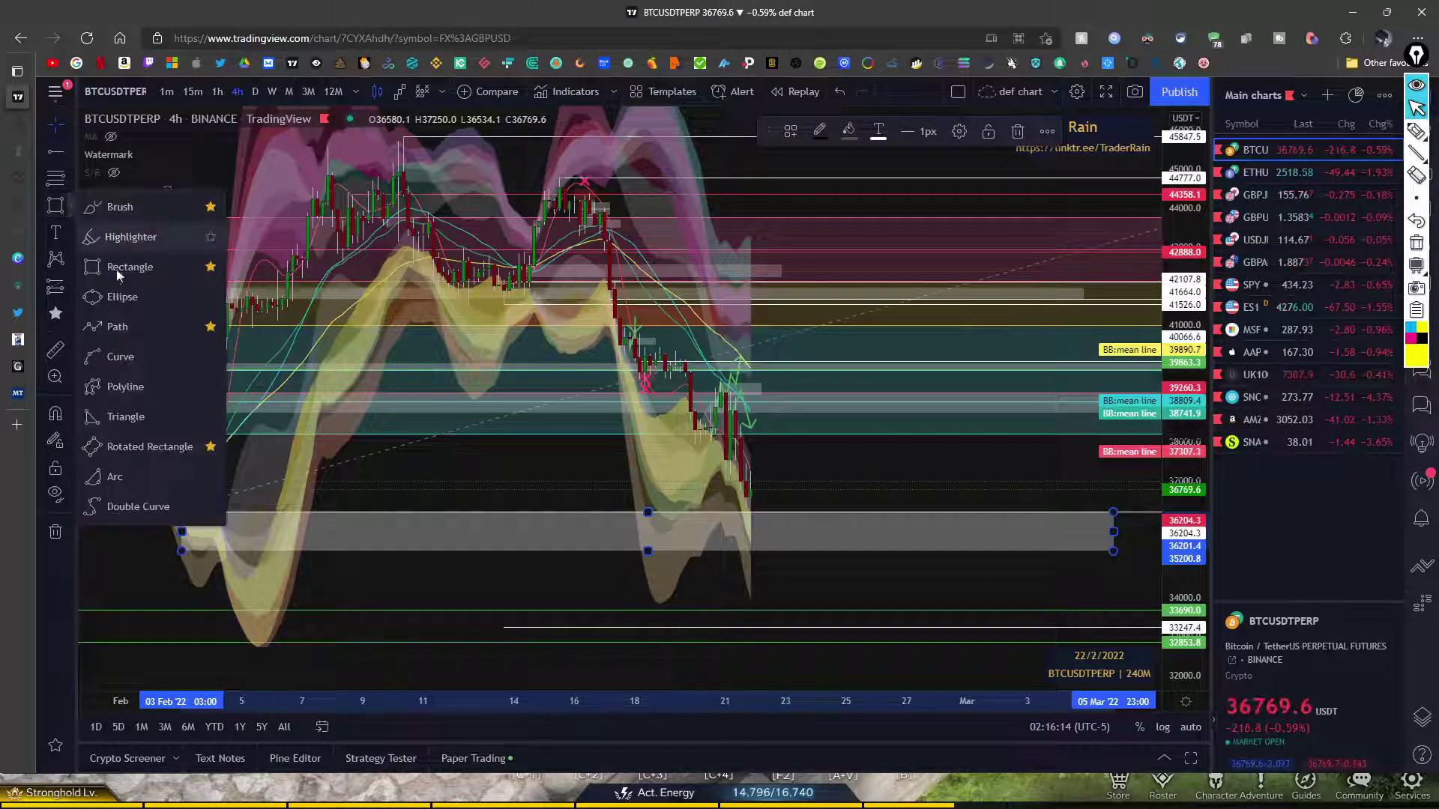
pyautogui.click(69, 234)
pyautogui.click(71, 201)
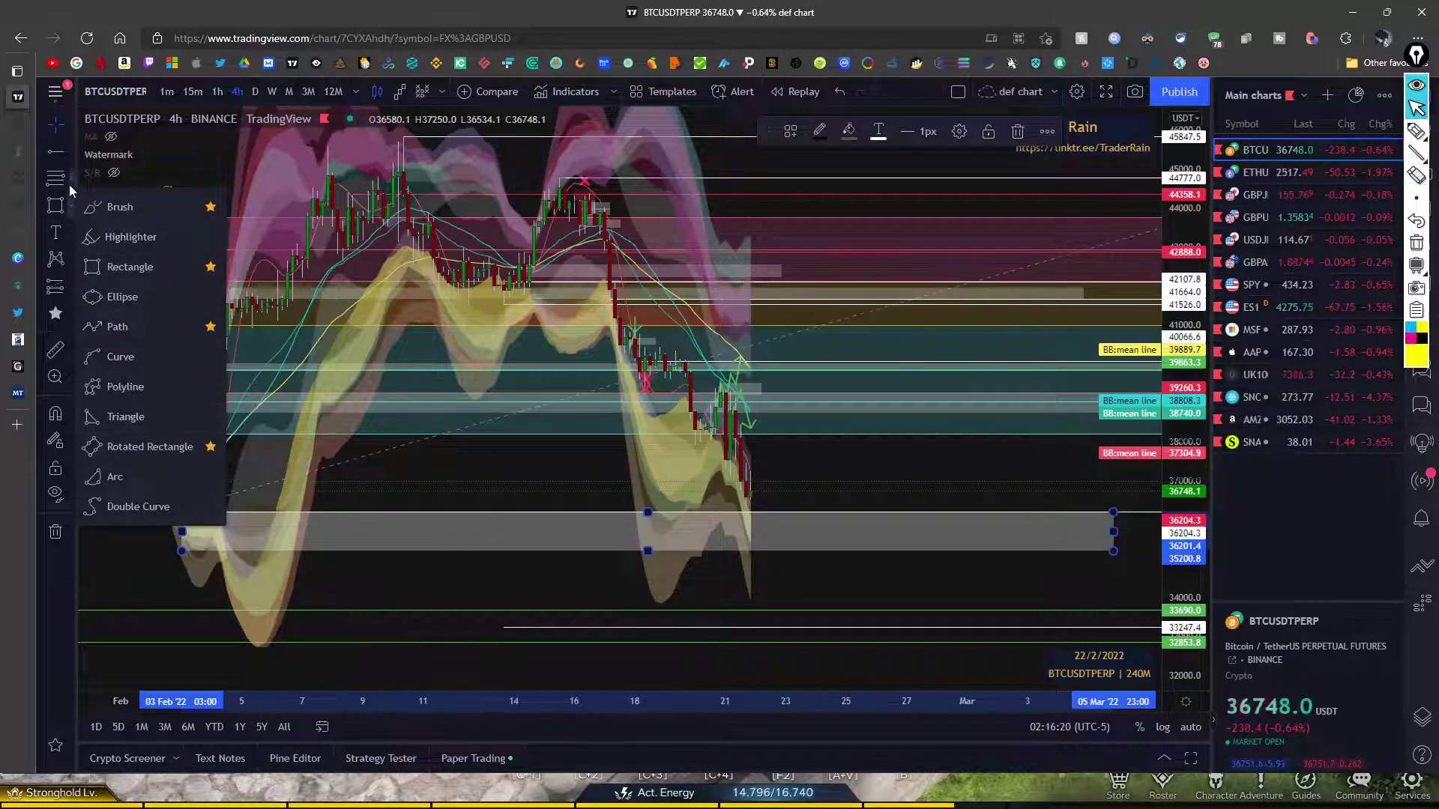
pyautogui.click(69, 183)
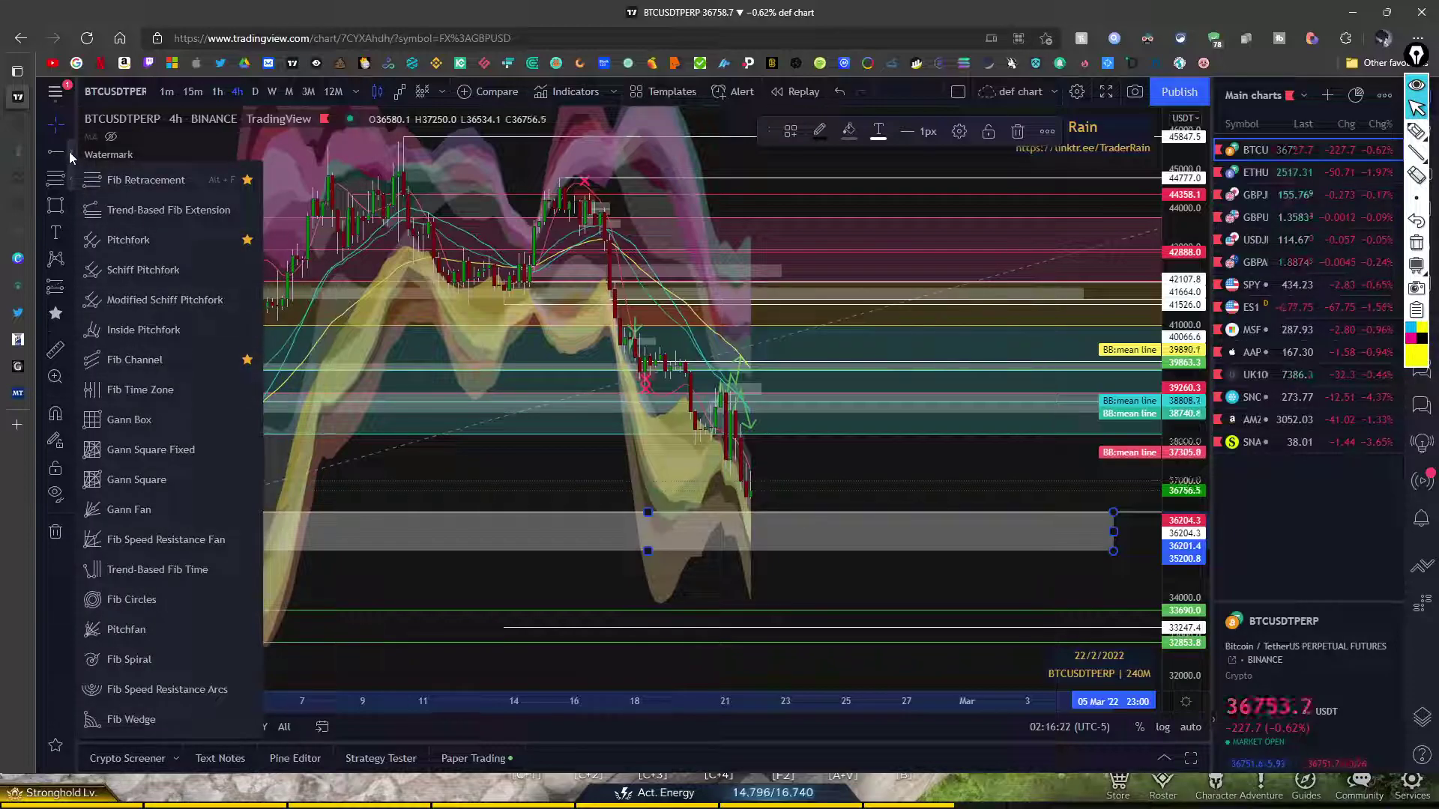
pyautogui.click(69, 151)
pyautogui.click(69, 287)
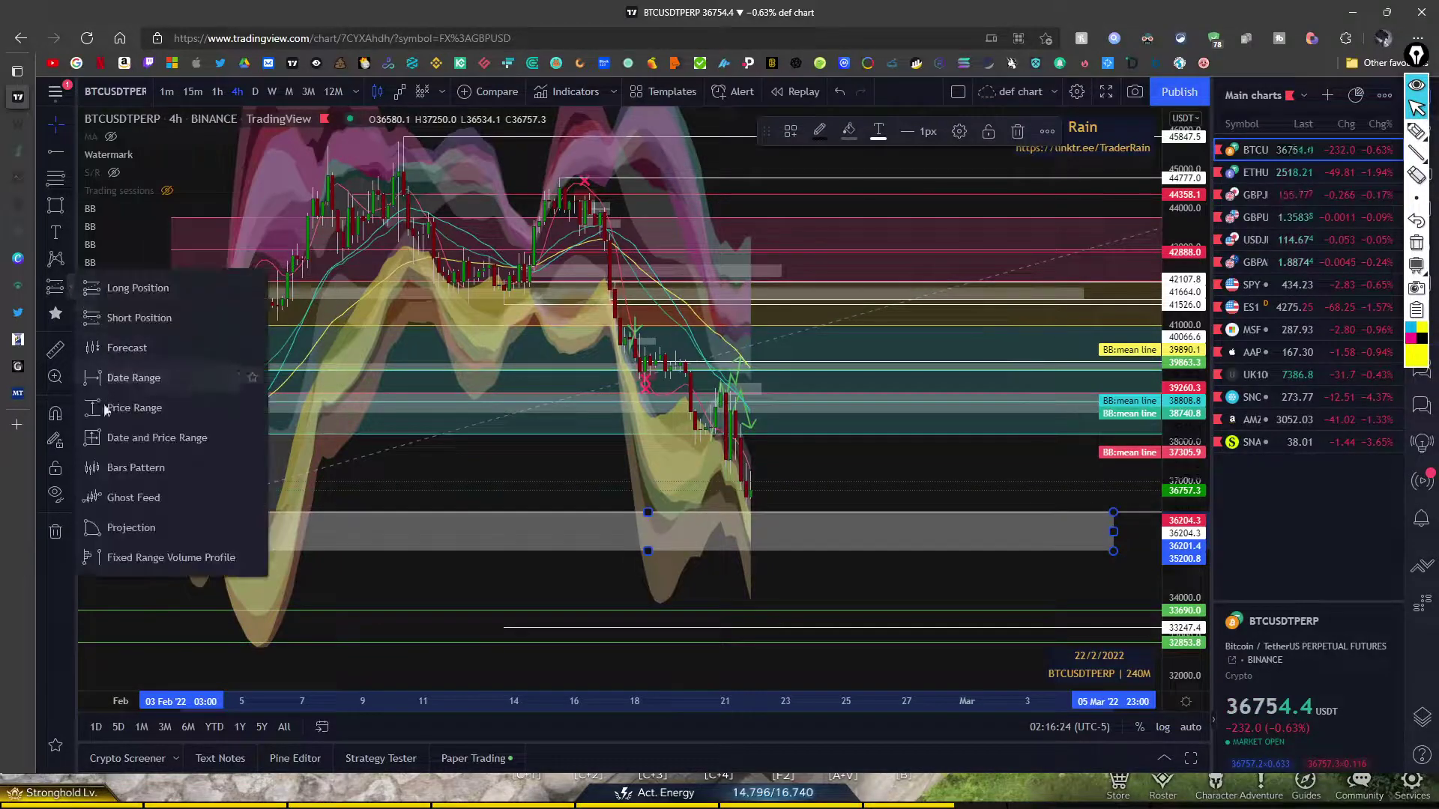
pyautogui.click(135, 407)
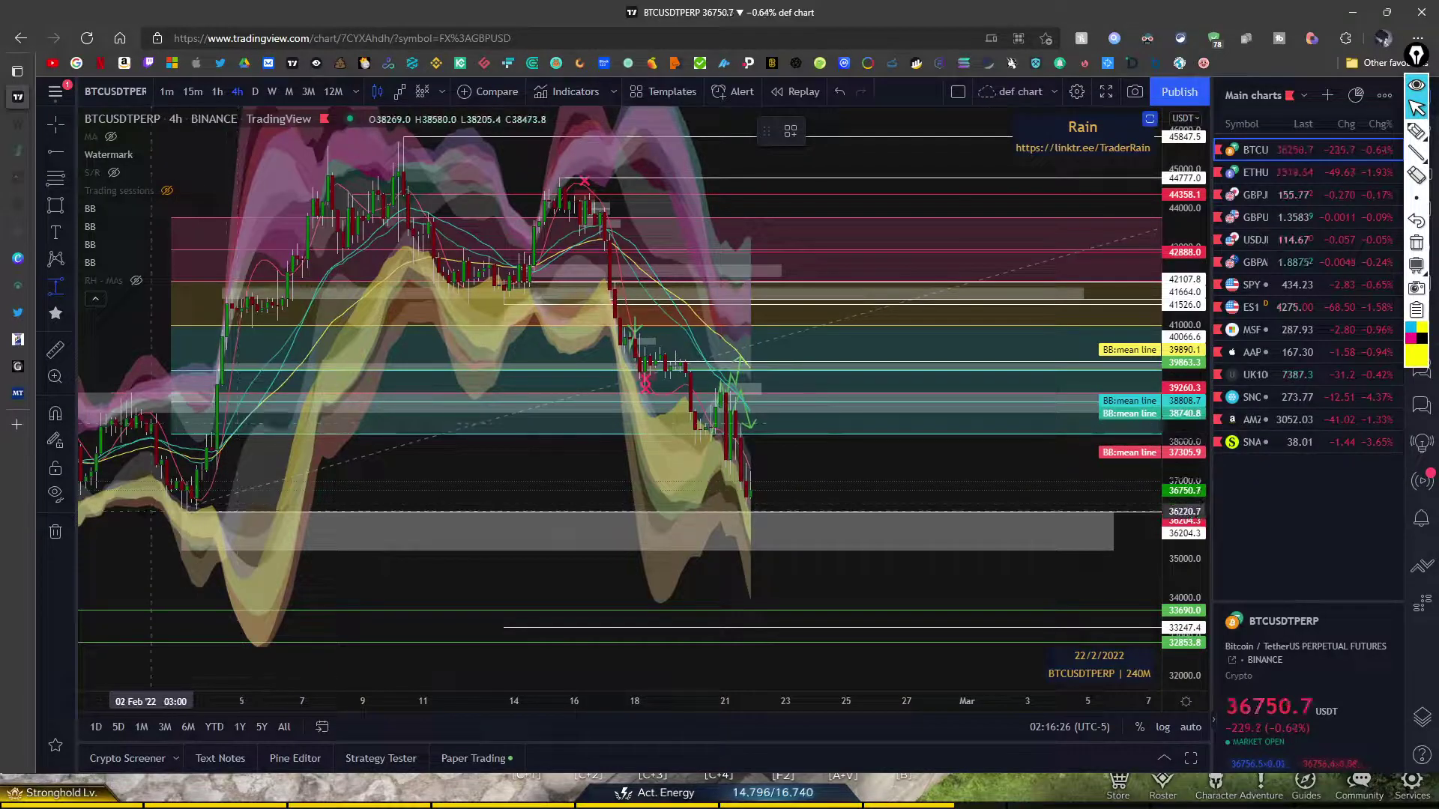
pyautogui.click(141, 511)
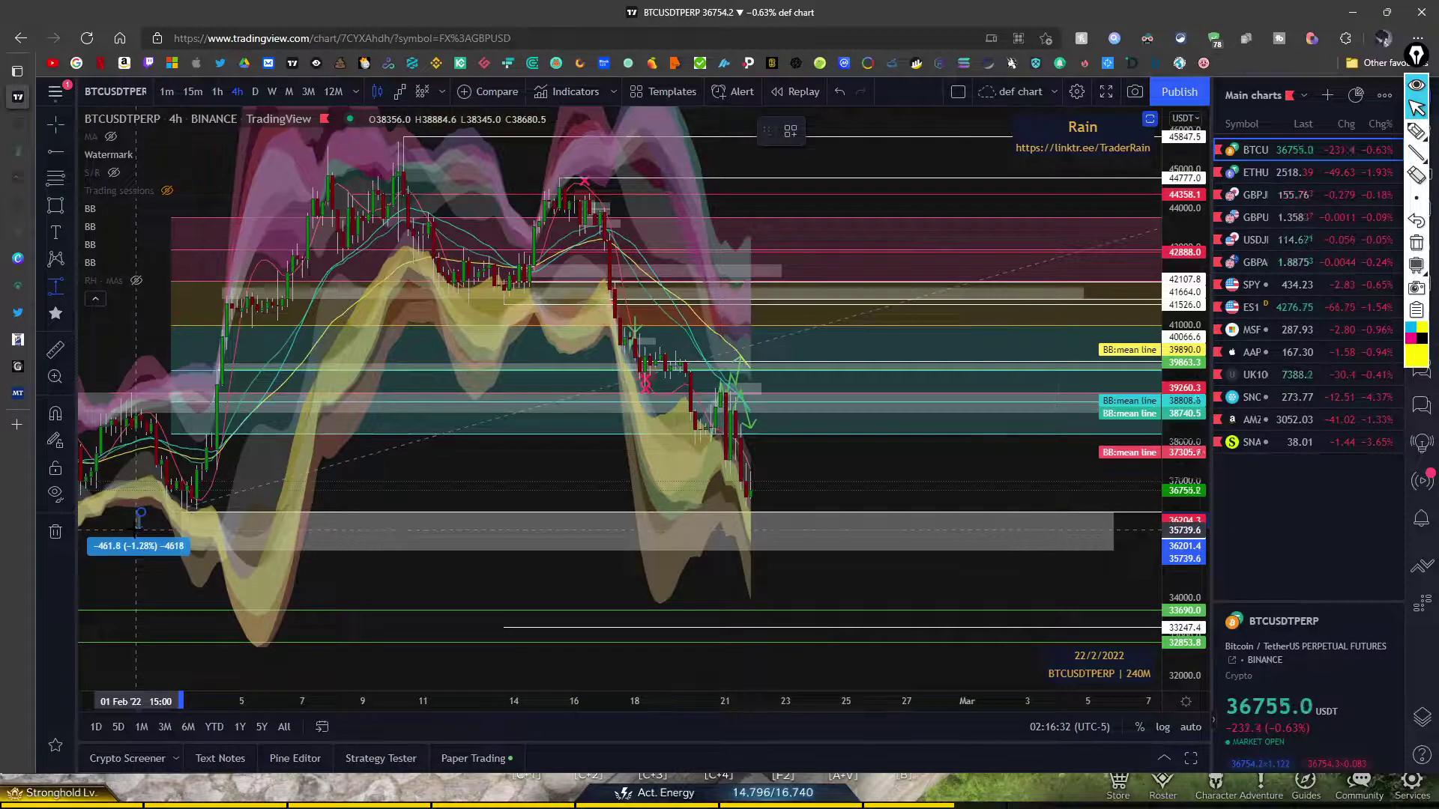
pyautogui.click(140, 515)
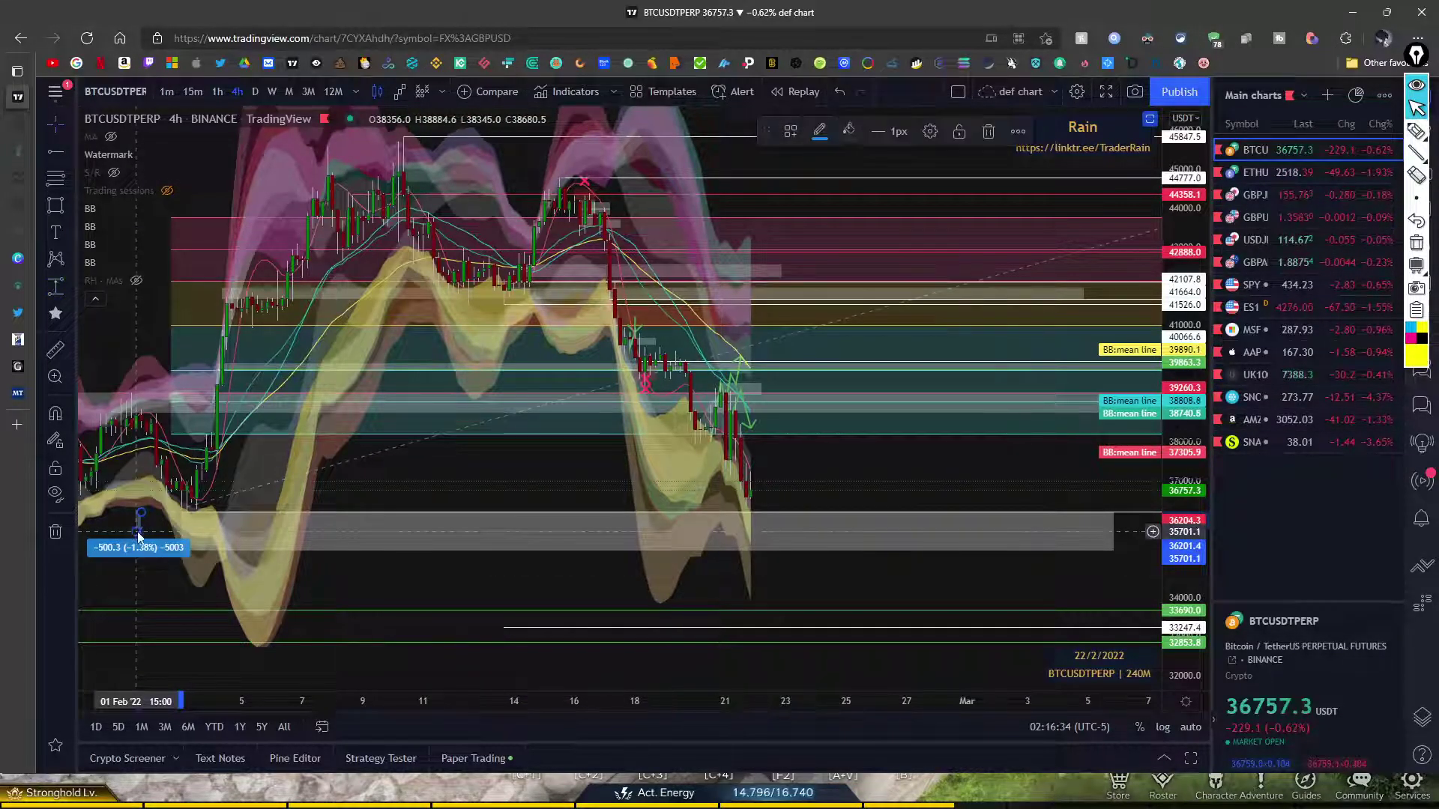
pyautogui.click(182, 549)
pyautogui.moveTo(182, 549); pyautogui.dragTo(180, 530)
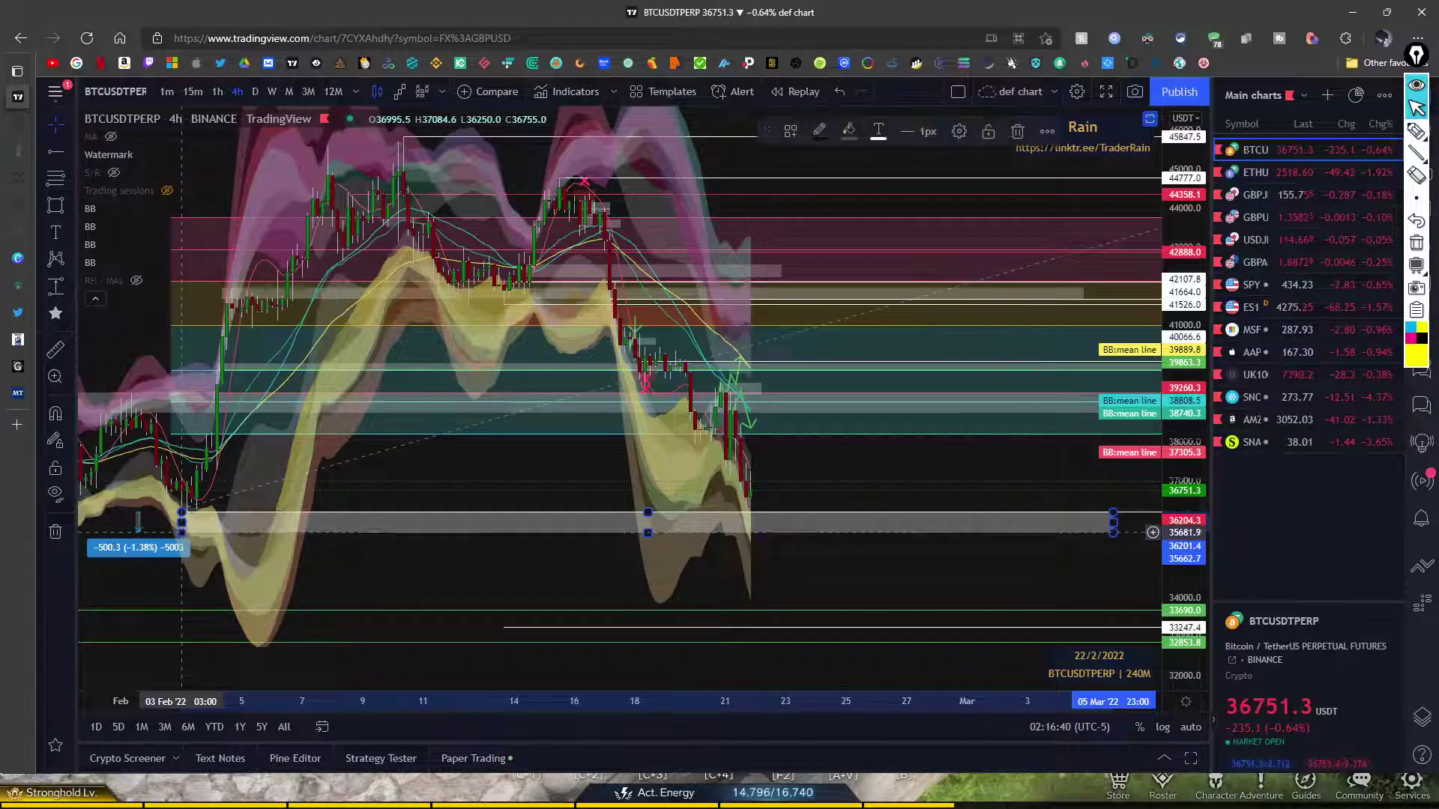
# - Apply the 'stop hunt low' template to the zone and nudge it slightly higher
pyautogui.click(792, 131)
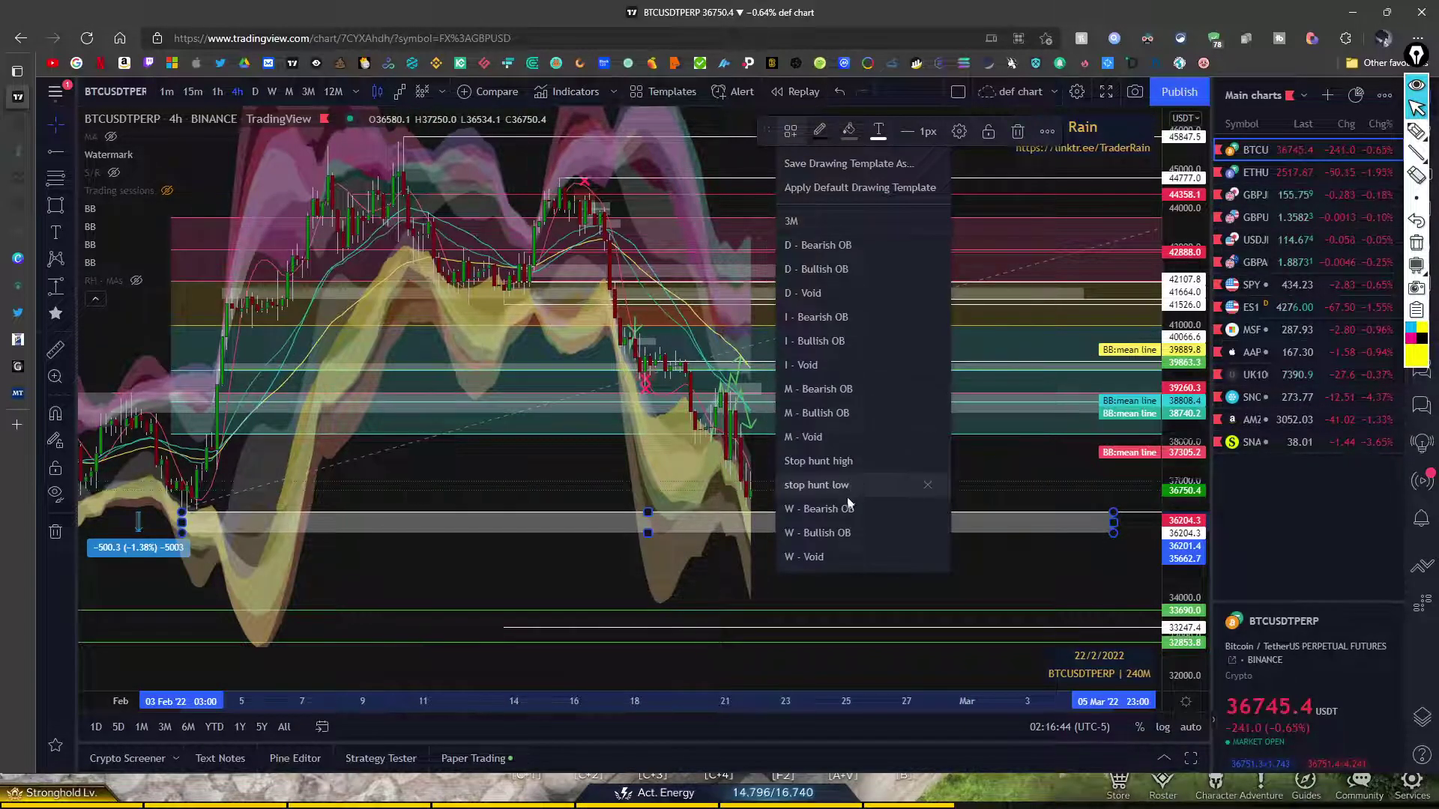
pyautogui.click(827, 486)
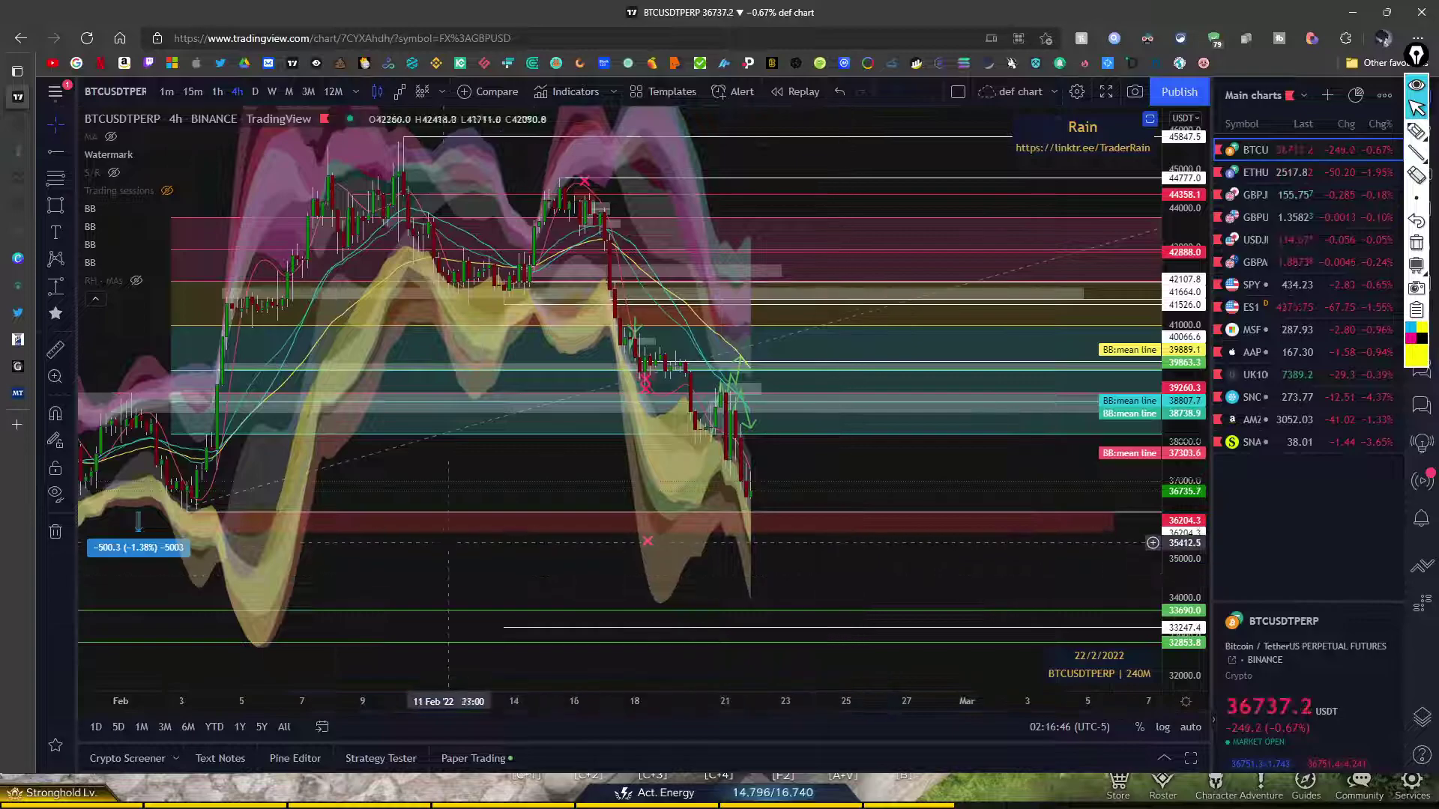
pyautogui.click(450, 540)
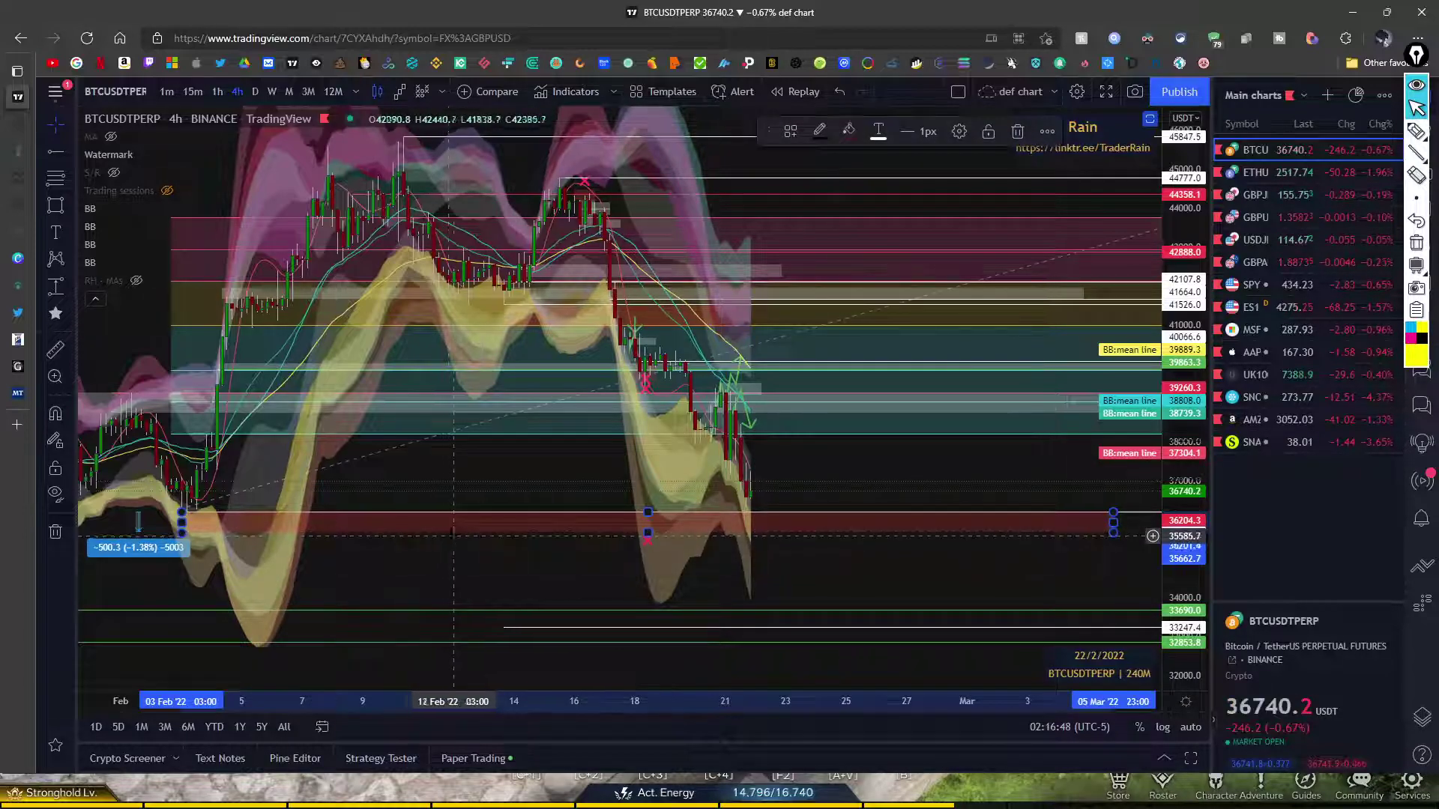
pyautogui.moveTo(453, 539)
pyautogui.mouseDown()
pyautogui.moveTo(472, 490)
pyautogui.moveTo(474, 533)
pyautogui.mouseUp()
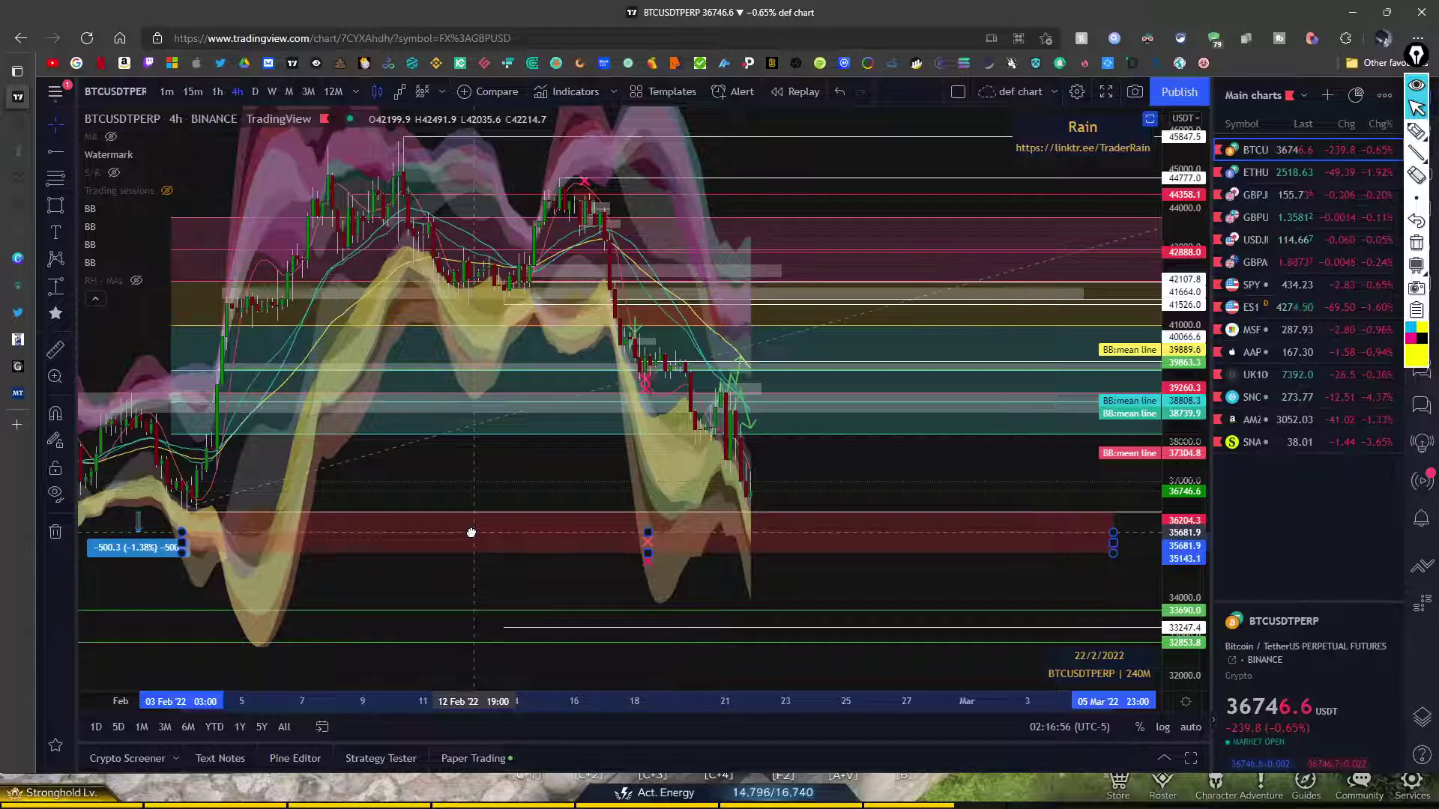
# - Deselect the red zone and zoom out to show price history back to late January
pyautogui.click(1146, 463)
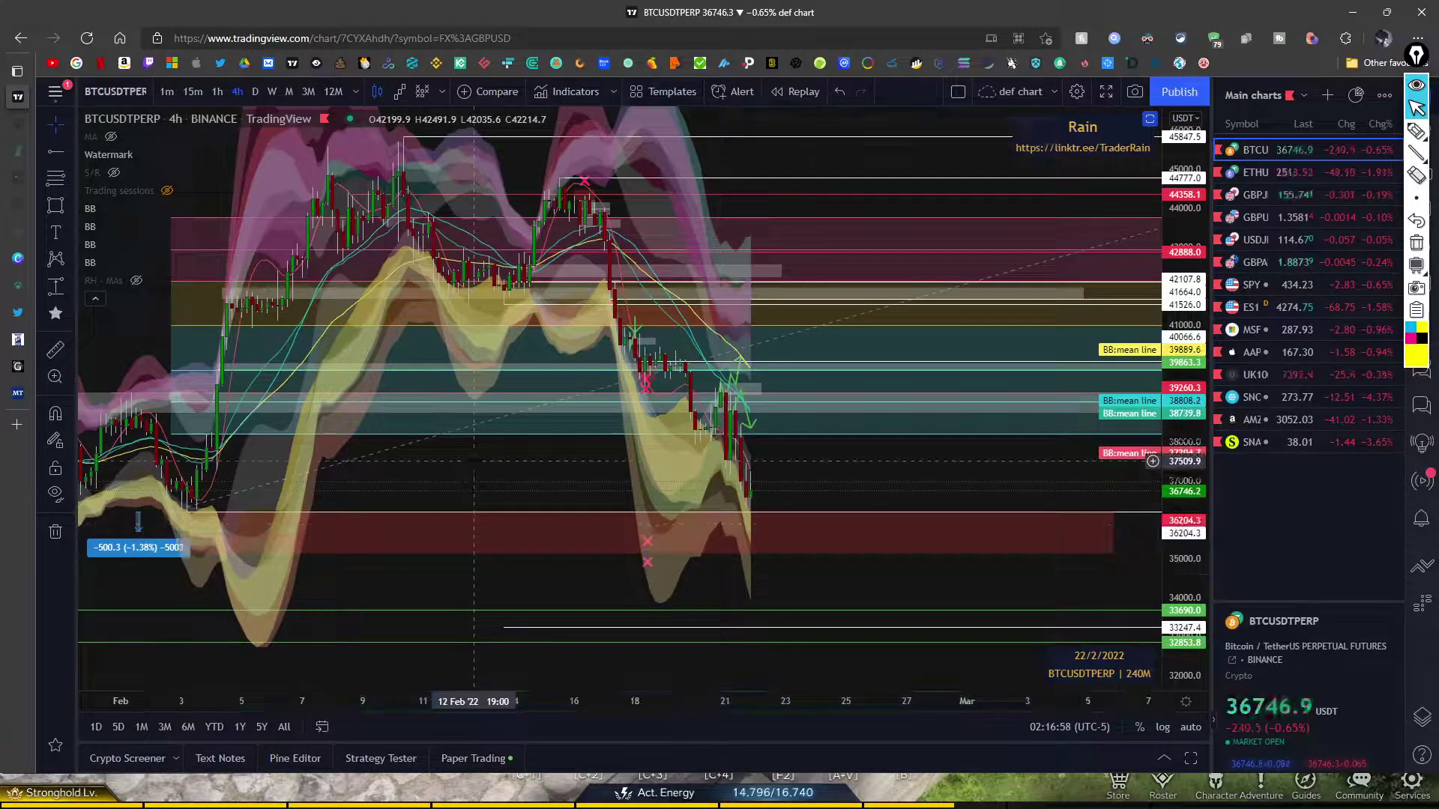
pyautogui.moveTo(473, 461); pyautogui.dragTo(524, 461)
pyautogui.scroll(-1, 522, 461)
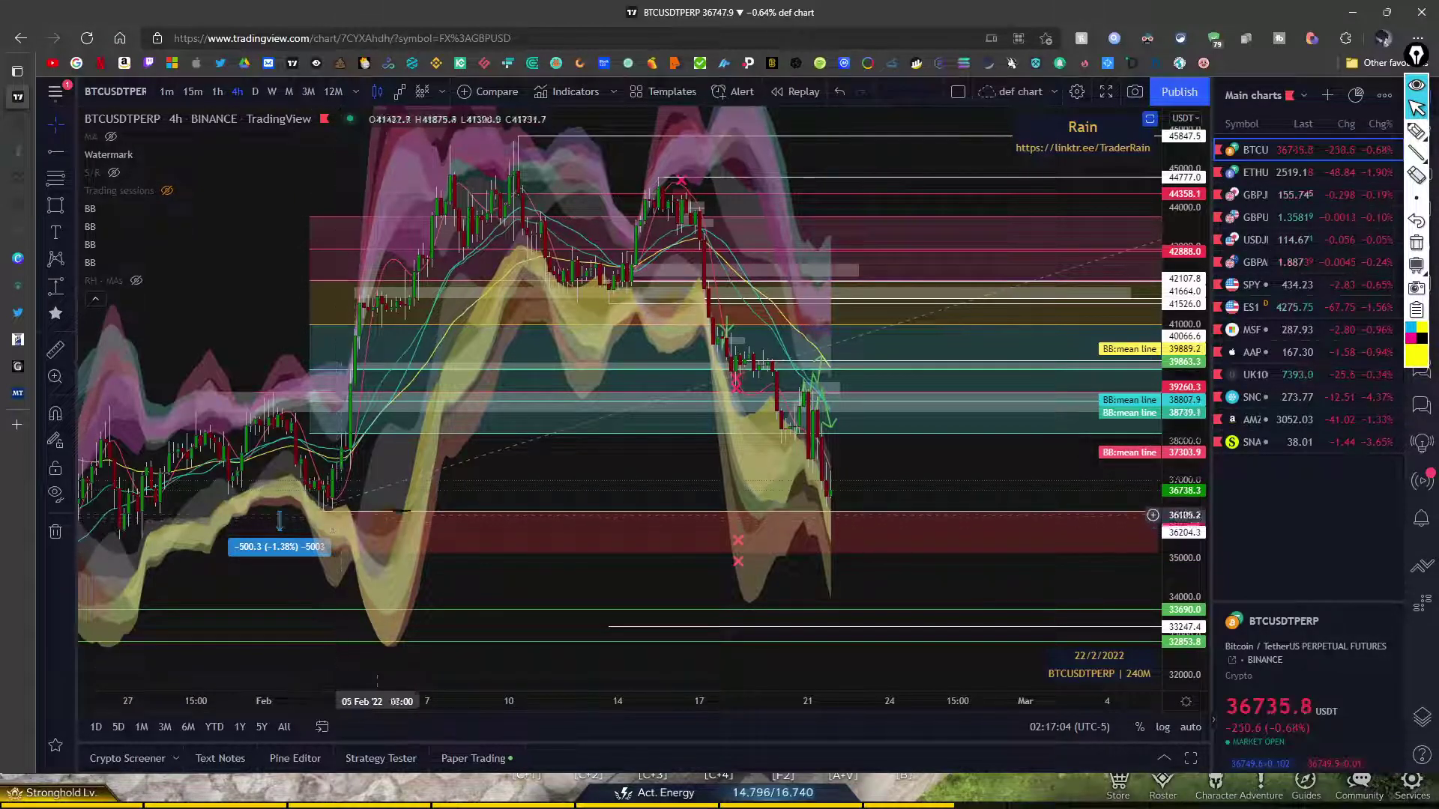
pyautogui.hscroll(2, 370, 482)
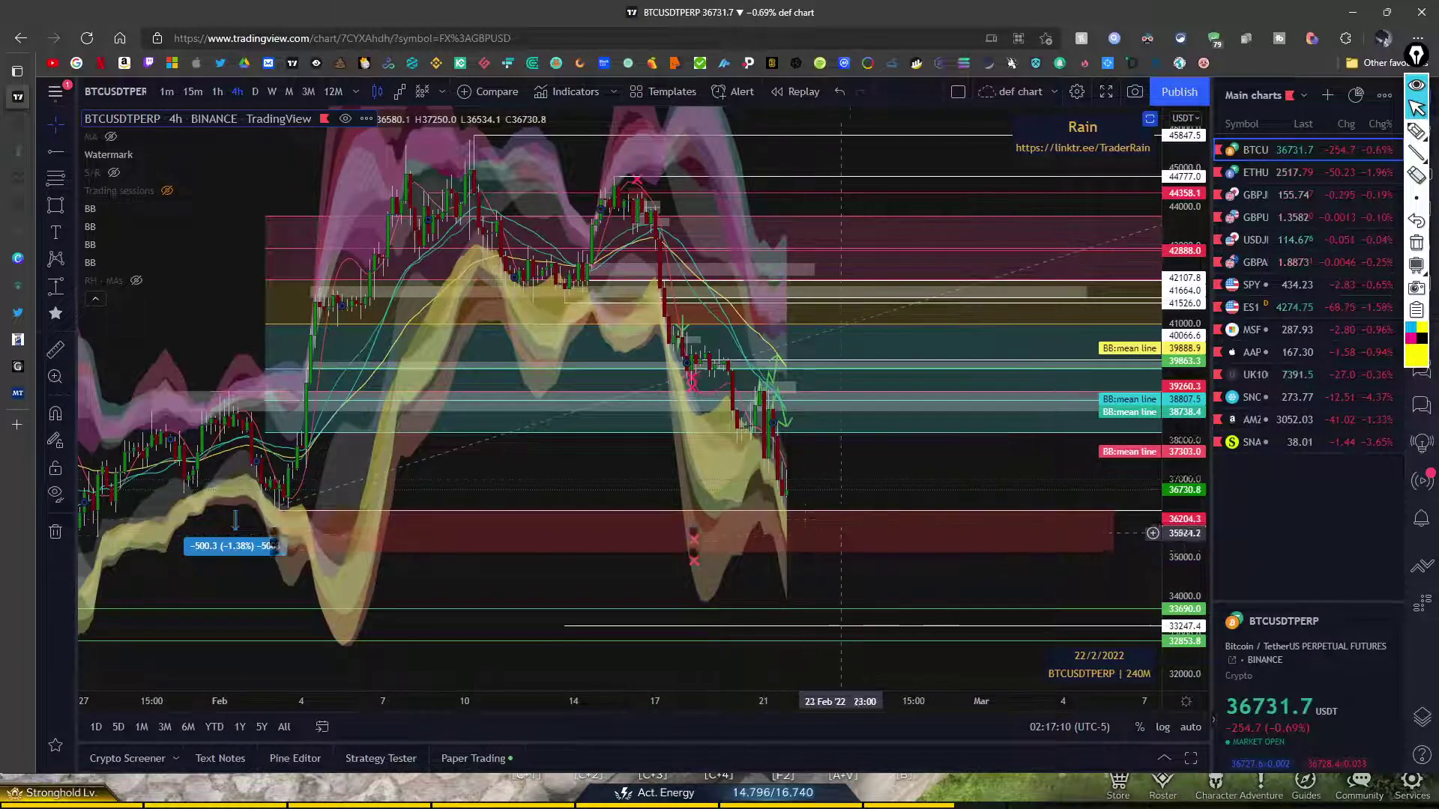
# - Draw a new rectangle zone starting at 23 Jan, reverting a bad resize
pyautogui.scroll(-2, 832, 525)
pyautogui.scroll(-2, 359, 607)
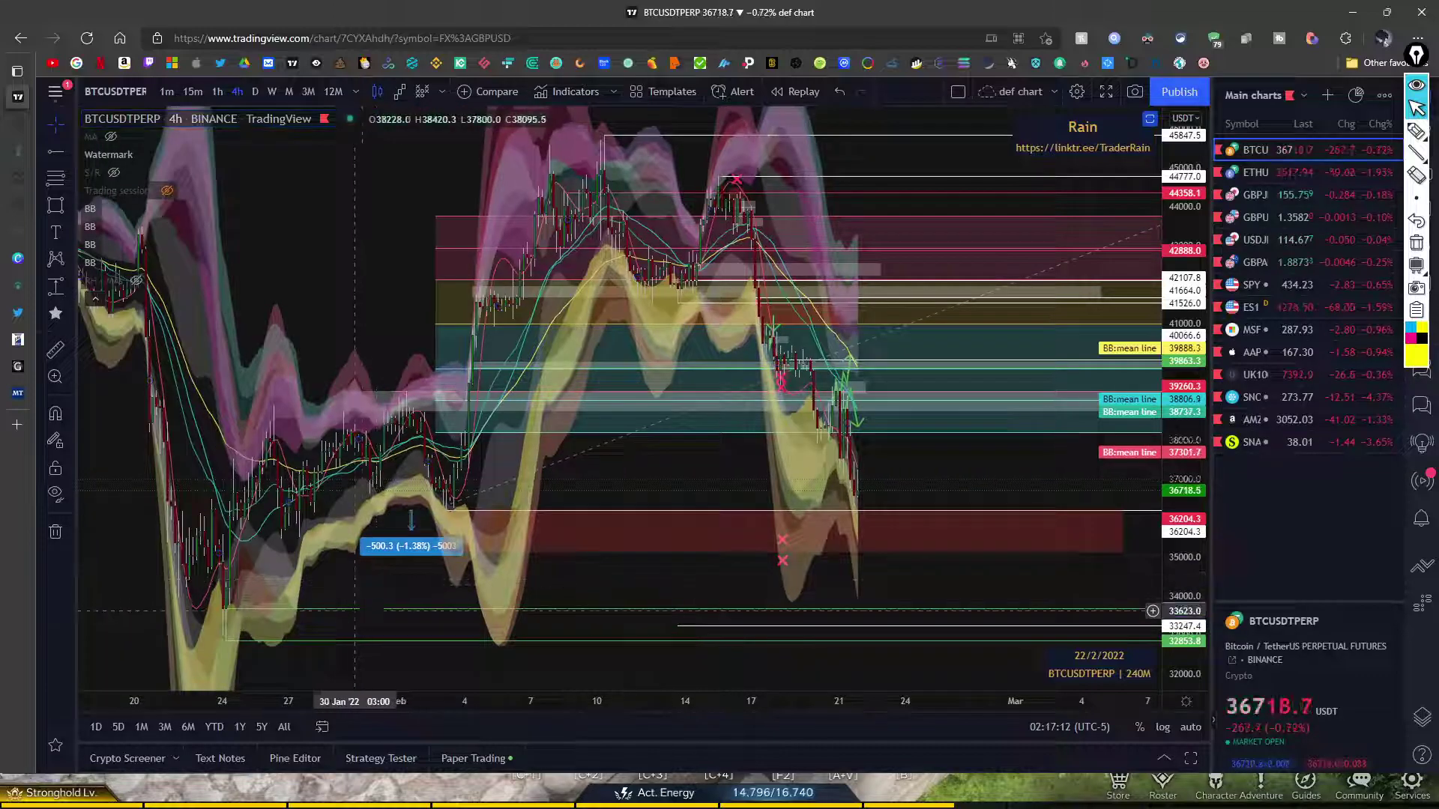
pyautogui.moveTo(362, 611); pyautogui.dragTo(517, 575)
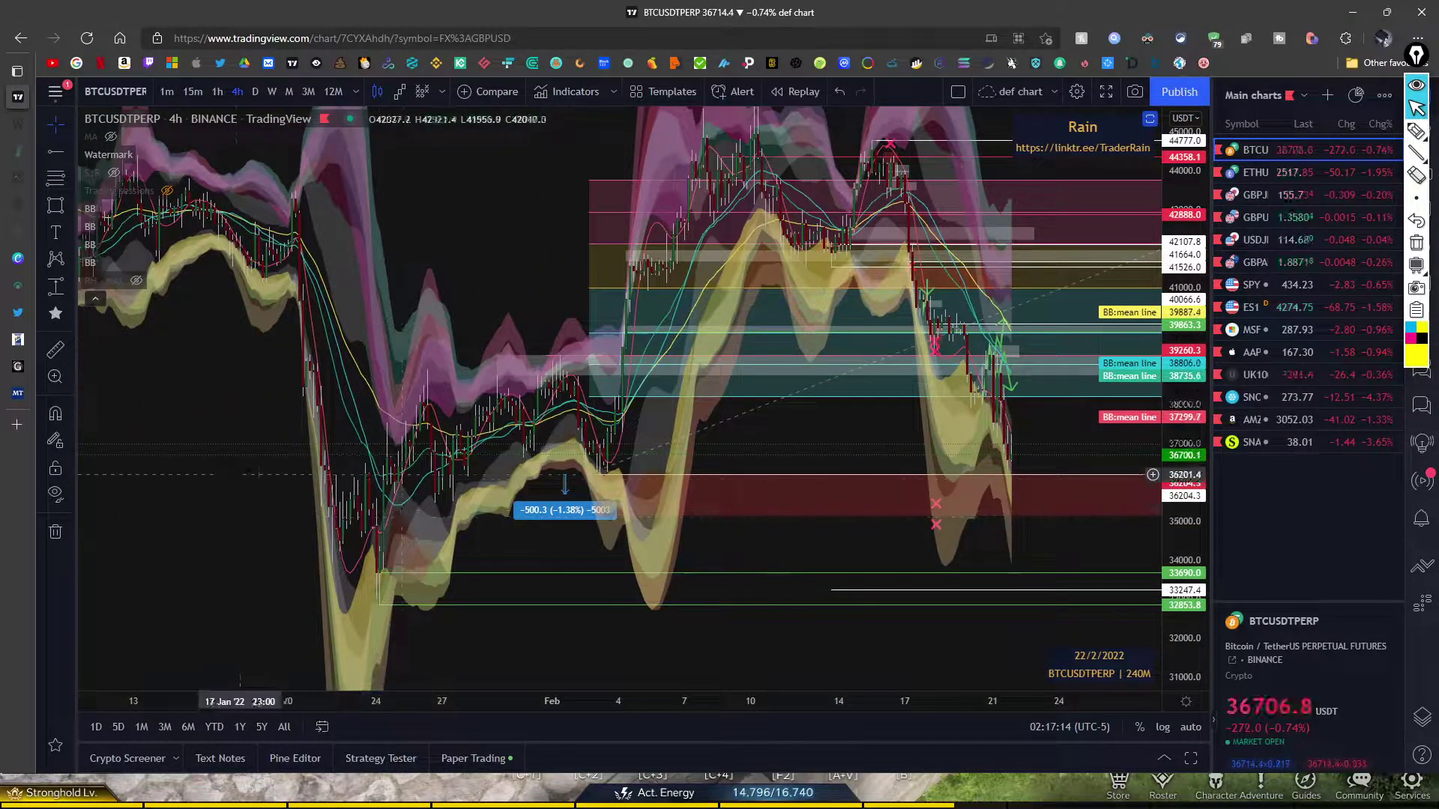
pyautogui.click(63, 204)
pyautogui.click(365, 472)
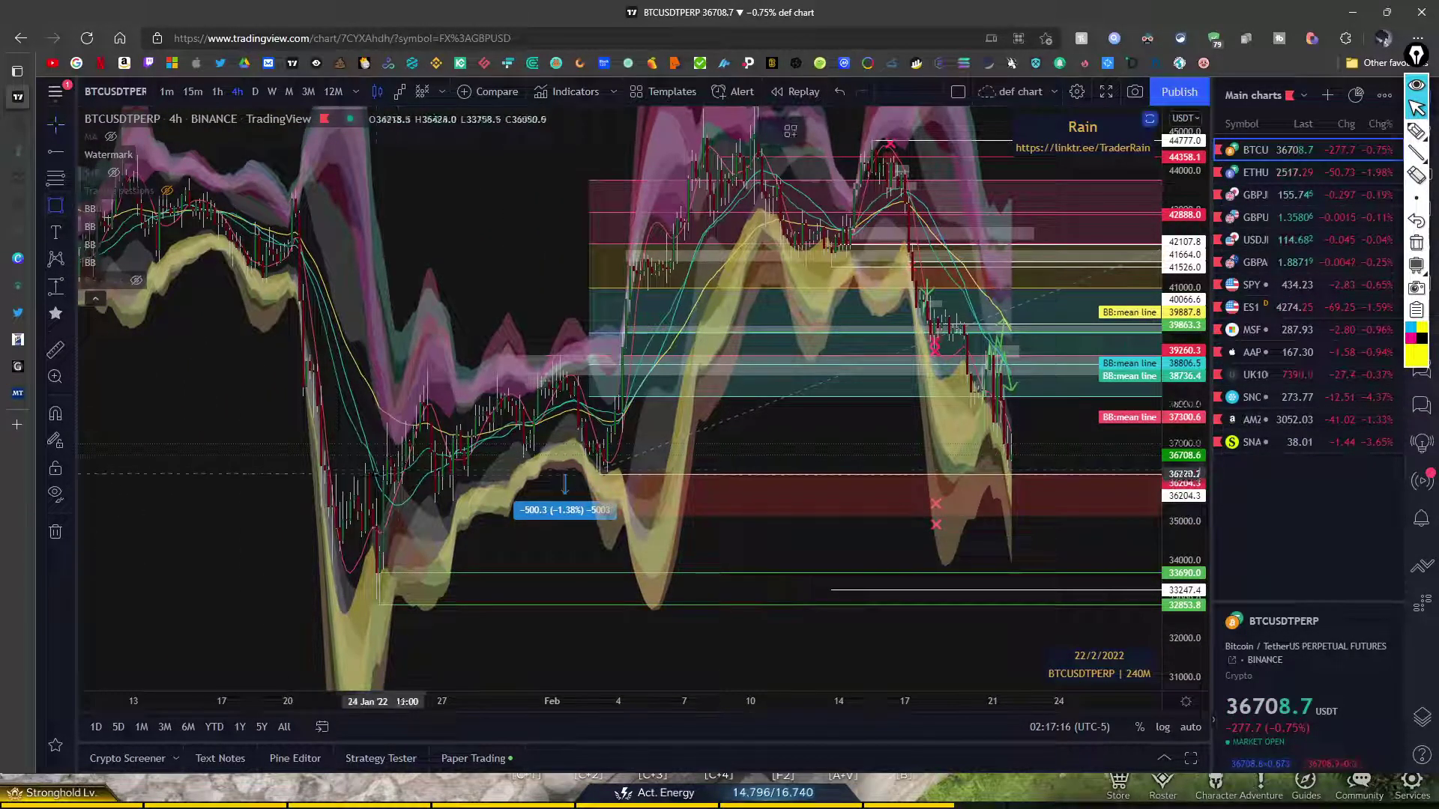
pyautogui.click(1001, 510)
pyautogui.click(1124, 515)
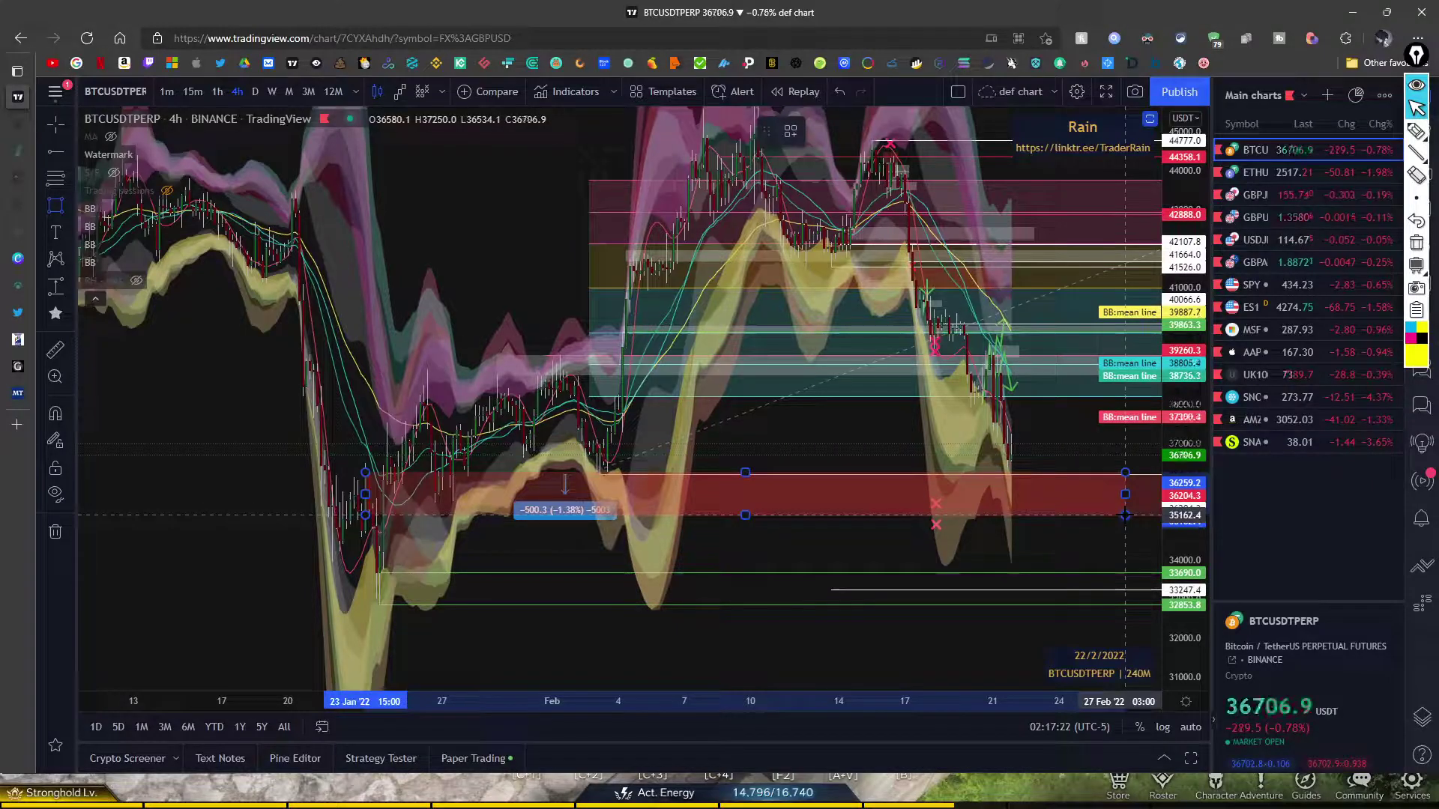
pyautogui.moveTo(1125, 515); pyautogui.dragTo(1150, 567)
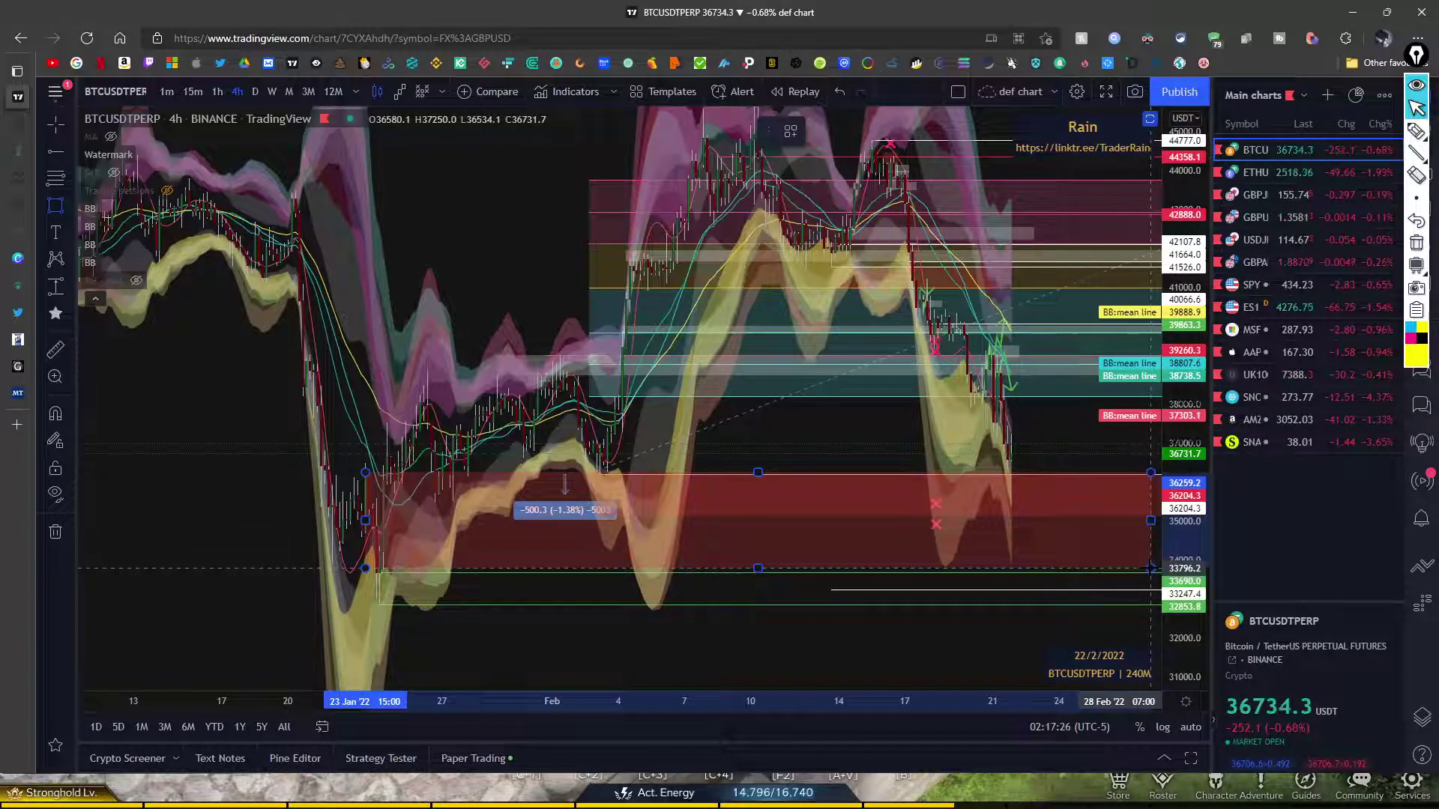
pyautogui.press('Escape')
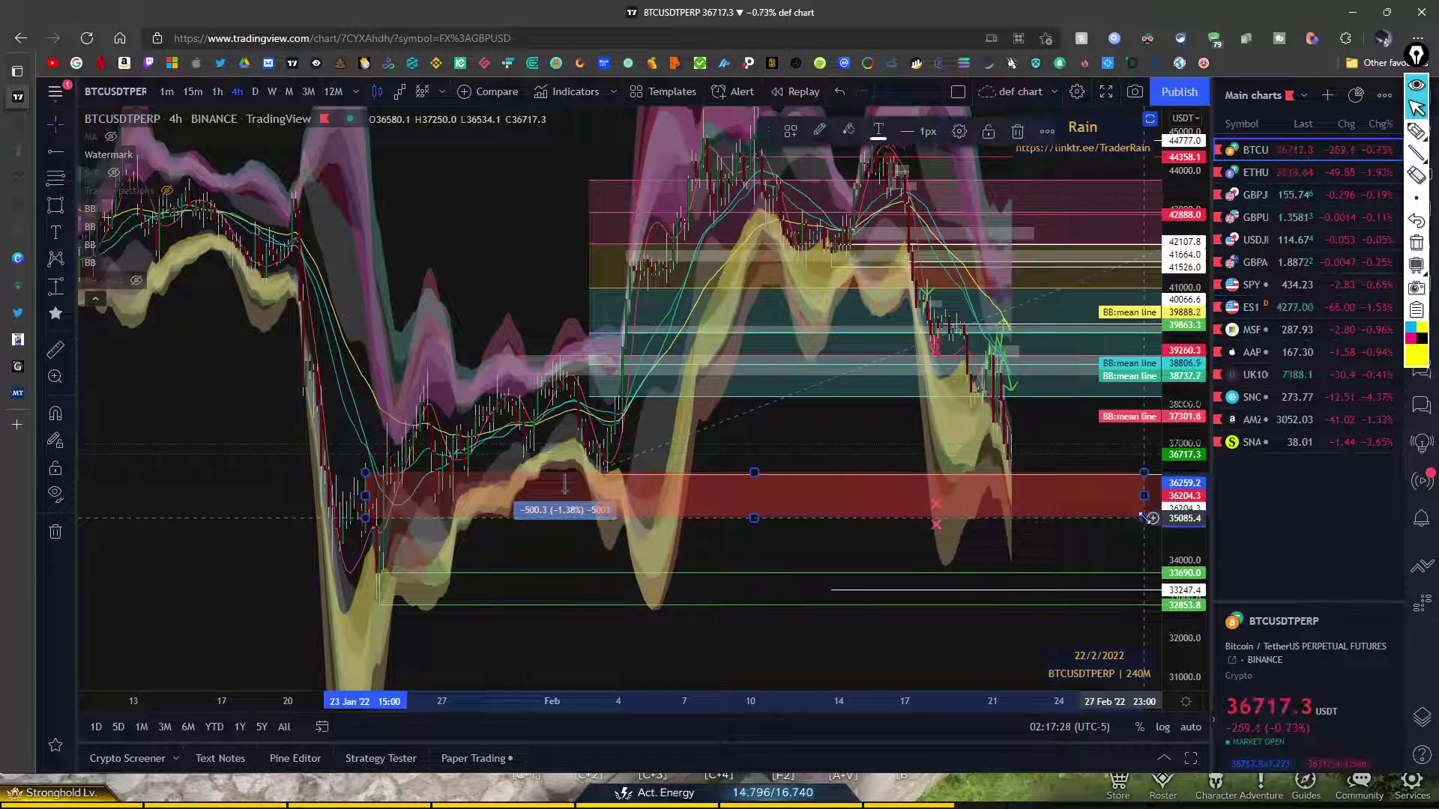
# - Extend the zone's right edge into early March and give it a lighter red fill
pyautogui.moveTo(1152, 574); pyautogui.dragTo(757, 499)
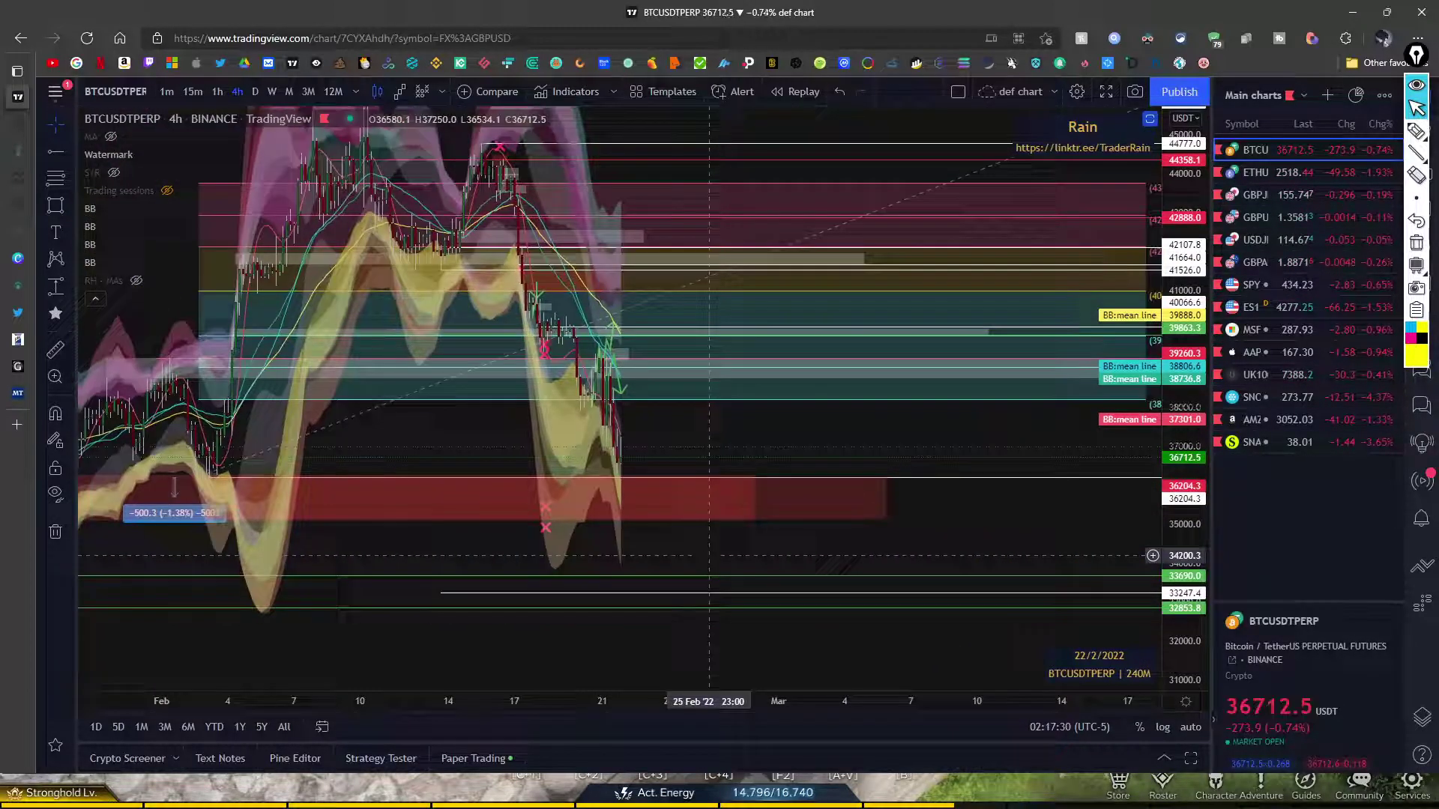
pyautogui.click(752, 498)
pyautogui.moveTo(865, 508); pyautogui.dragTo(885, 499)
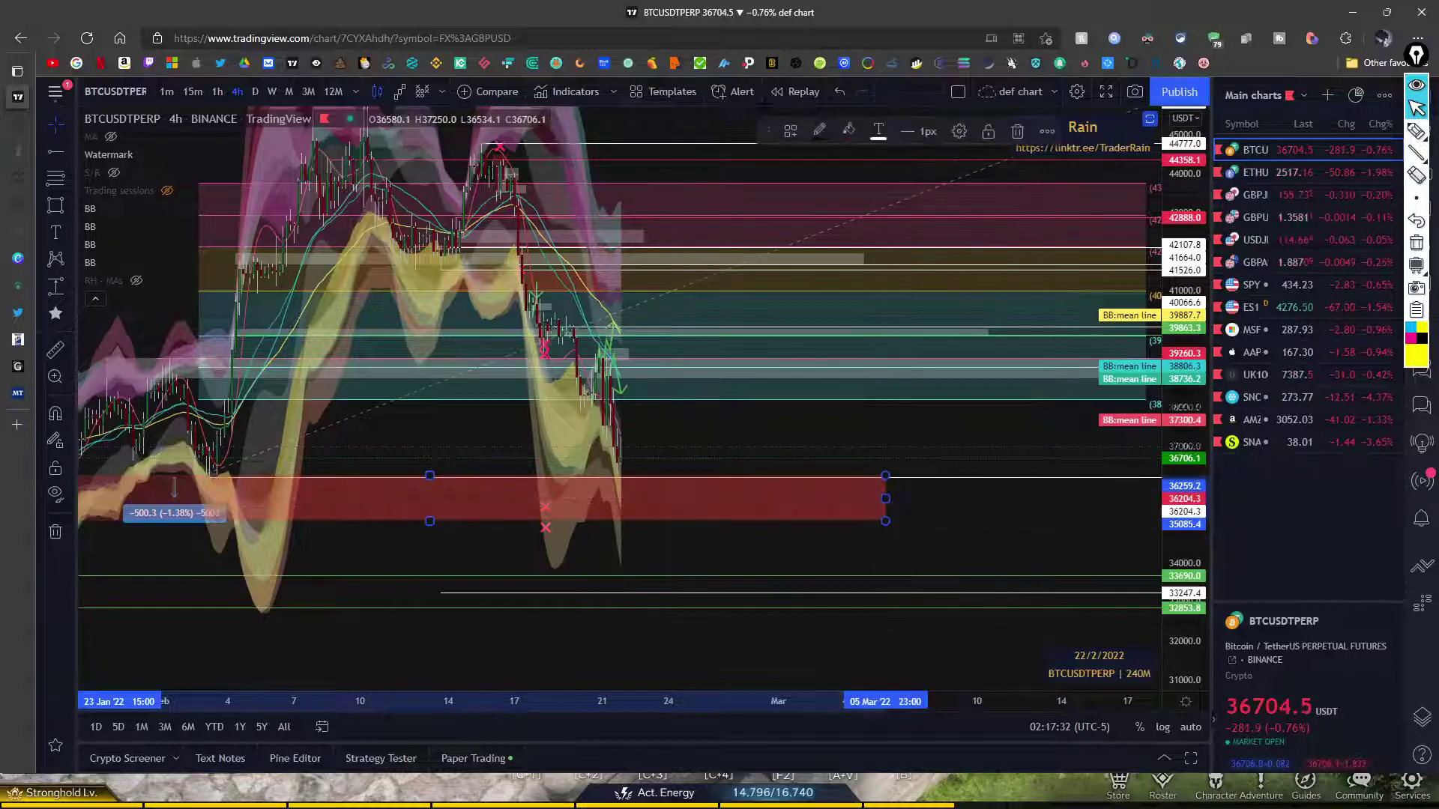
pyautogui.click(848, 131)
pyautogui.click(852, 168)
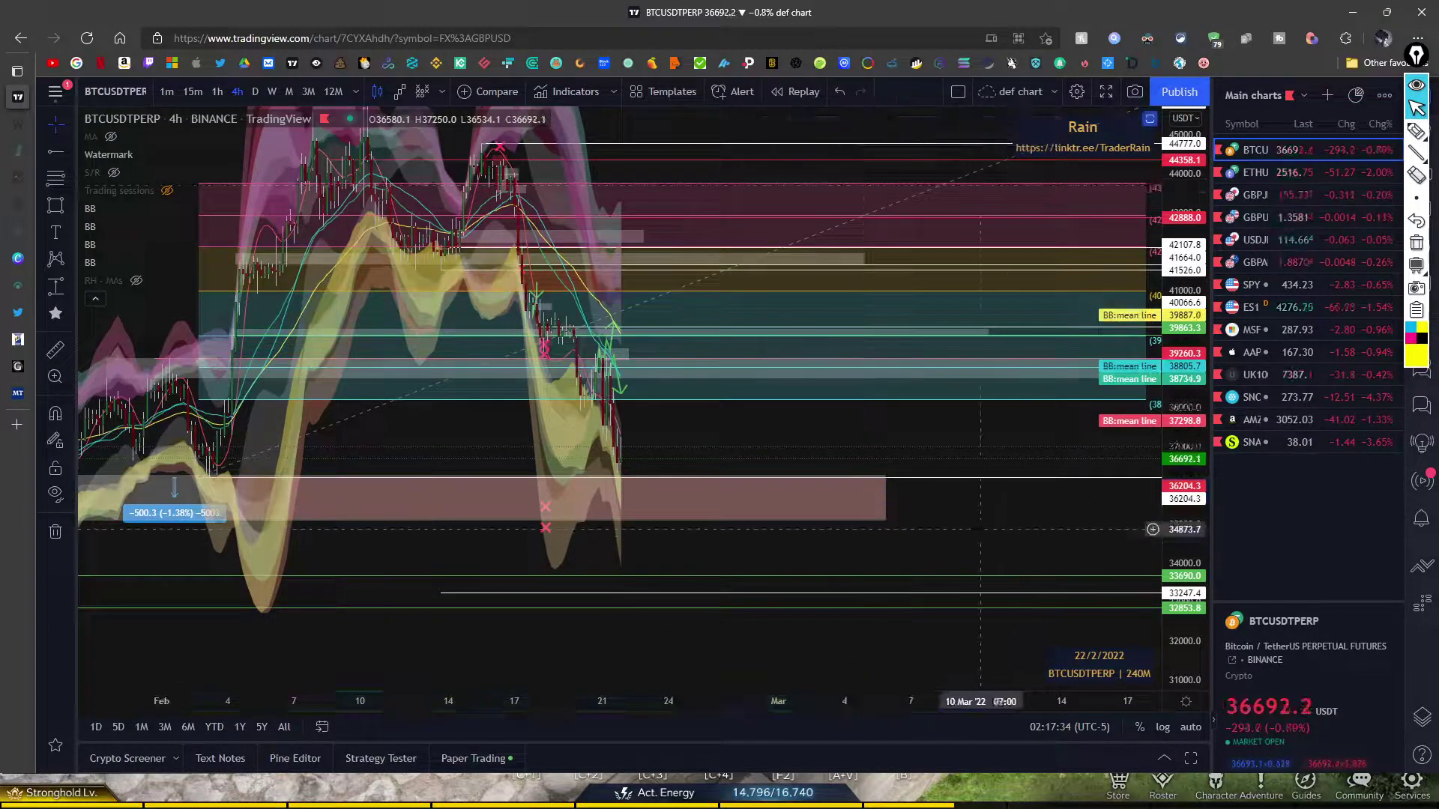
pyautogui.moveTo(1003, 527); pyautogui.dragTo(1139, 527)
pyautogui.scroll(2, 1138, 527)
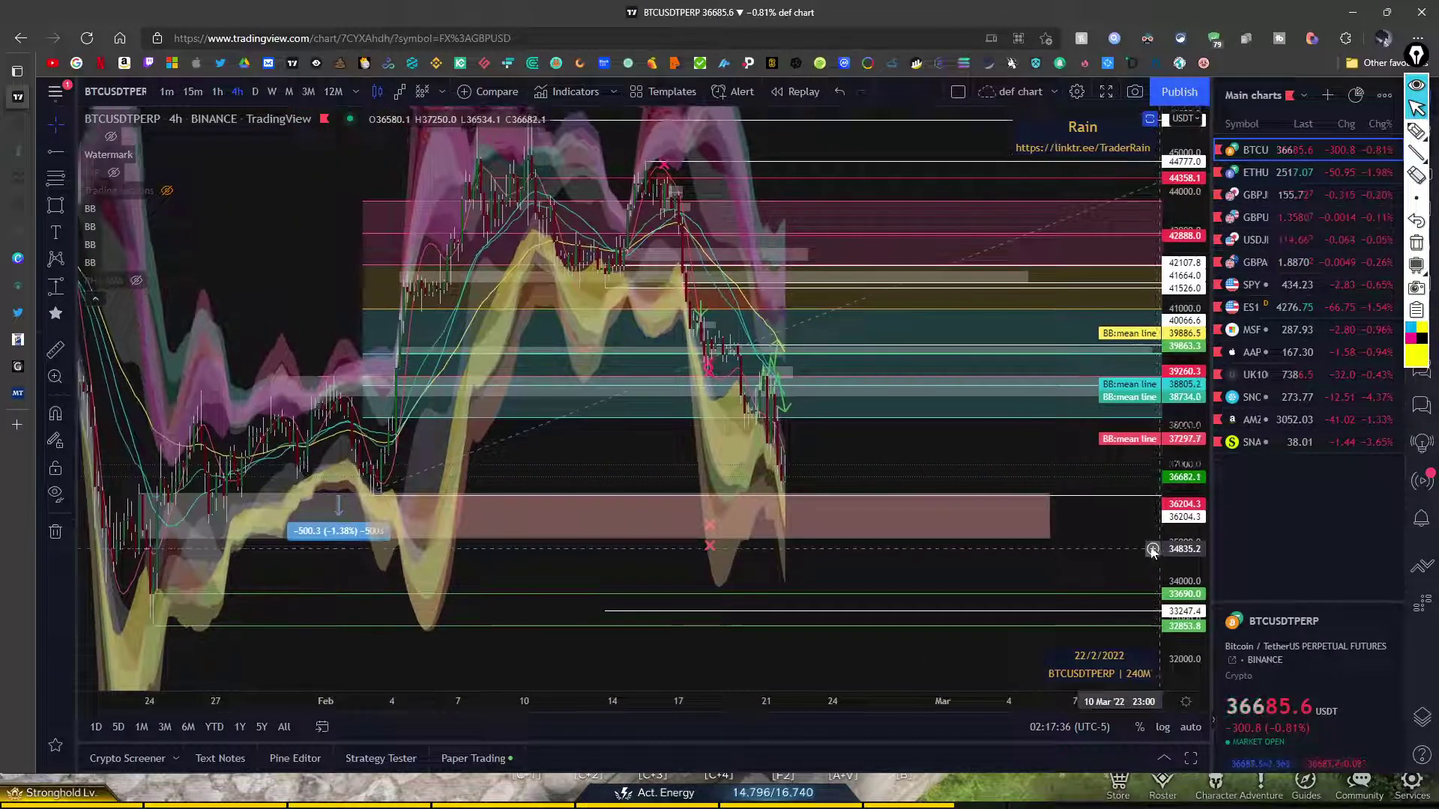
pyautogui.scroll(3, 1031, 527)
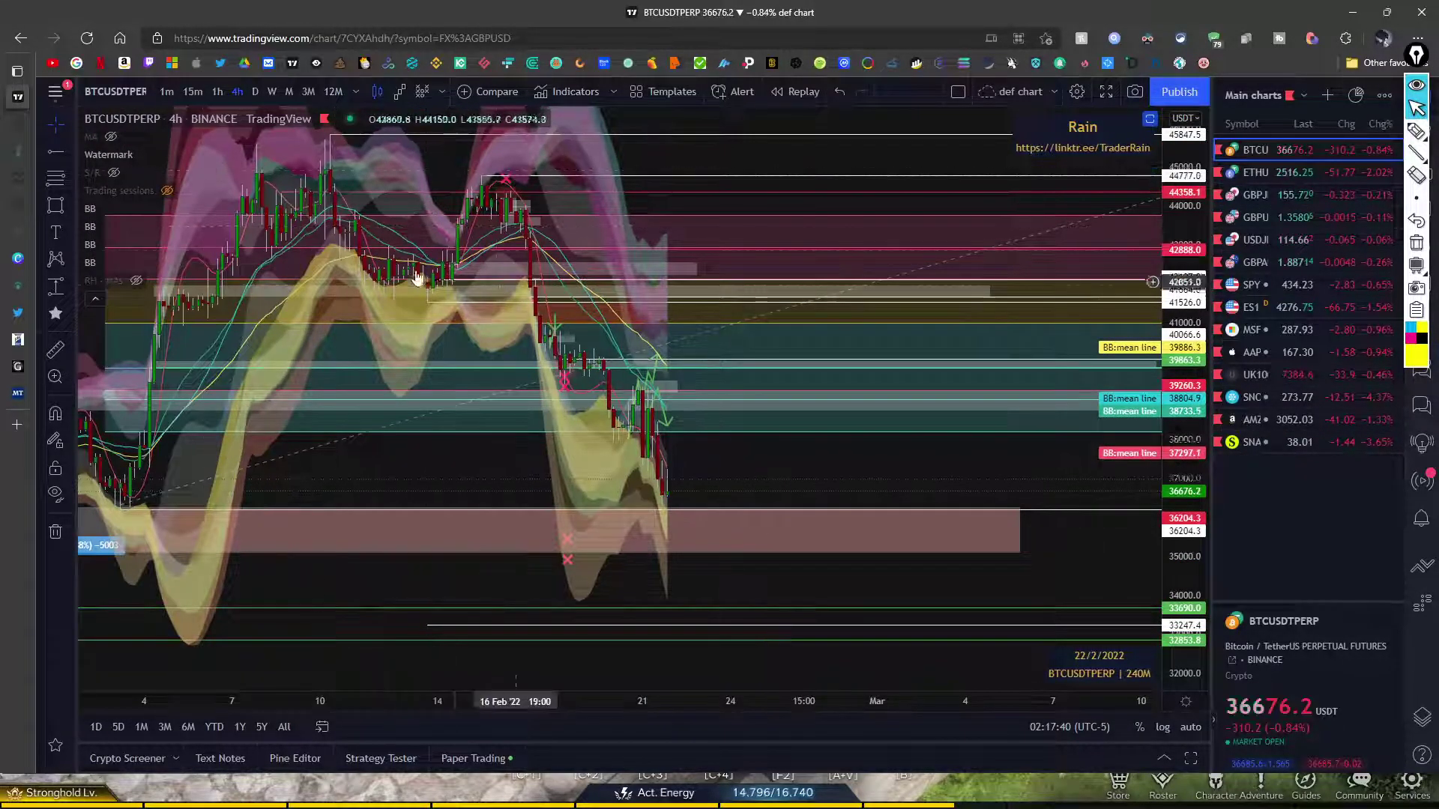
# - Switch BTCUSDTPERP to 15-minute candles and leave space right of the latest bars
pyautogui.click(187, 90)
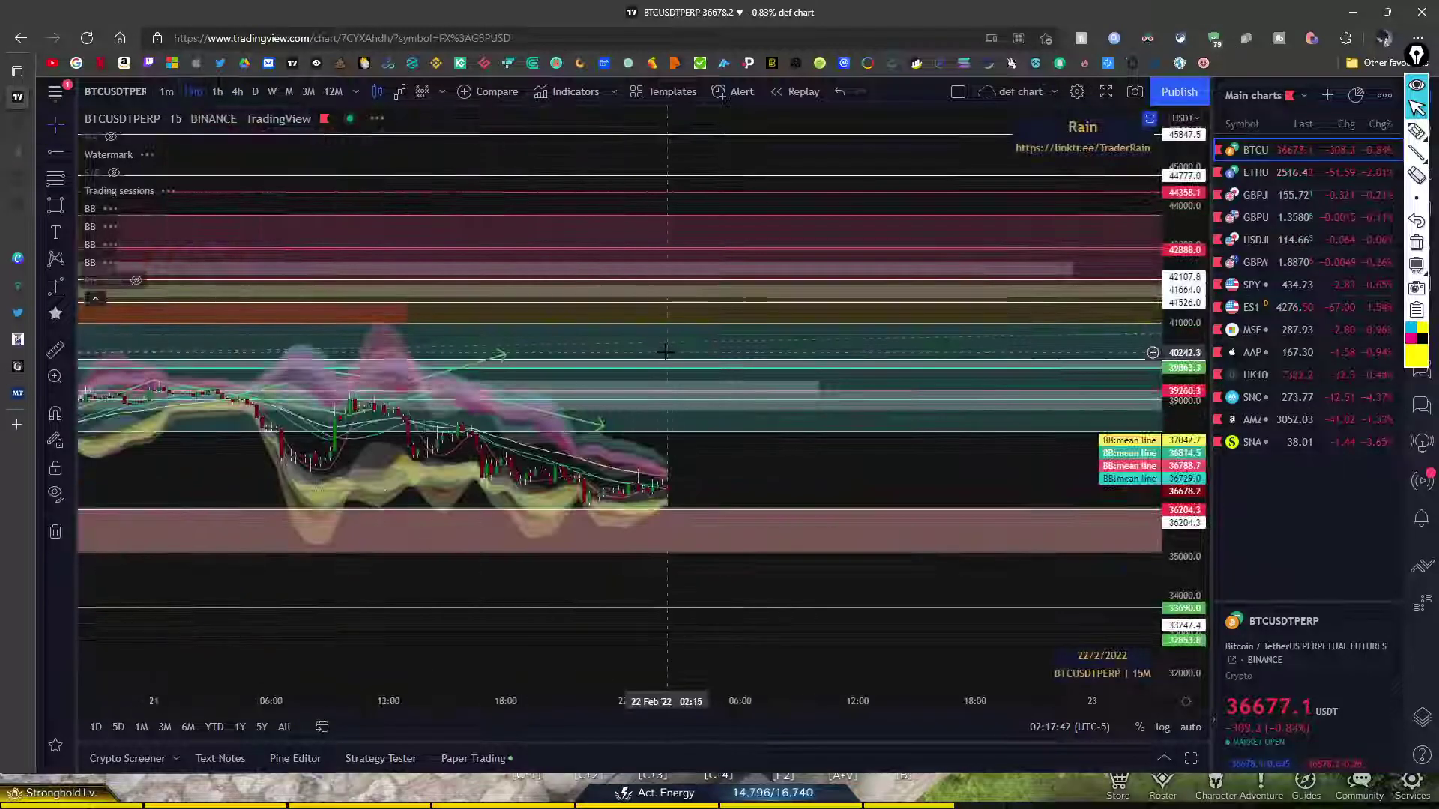
pyautogui.scroll(3, 891, 519)
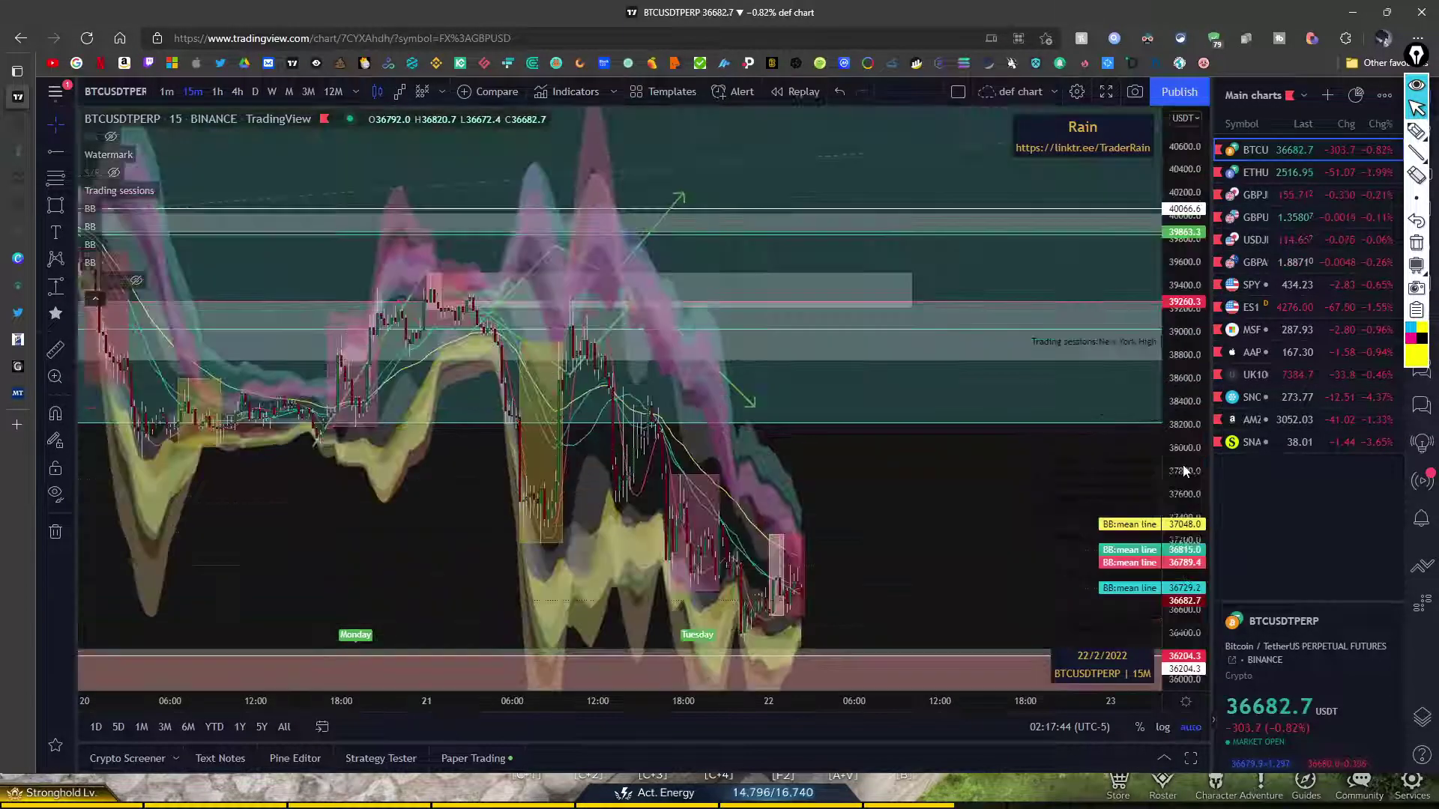
pyautogui.scroll(5, 890, 519)
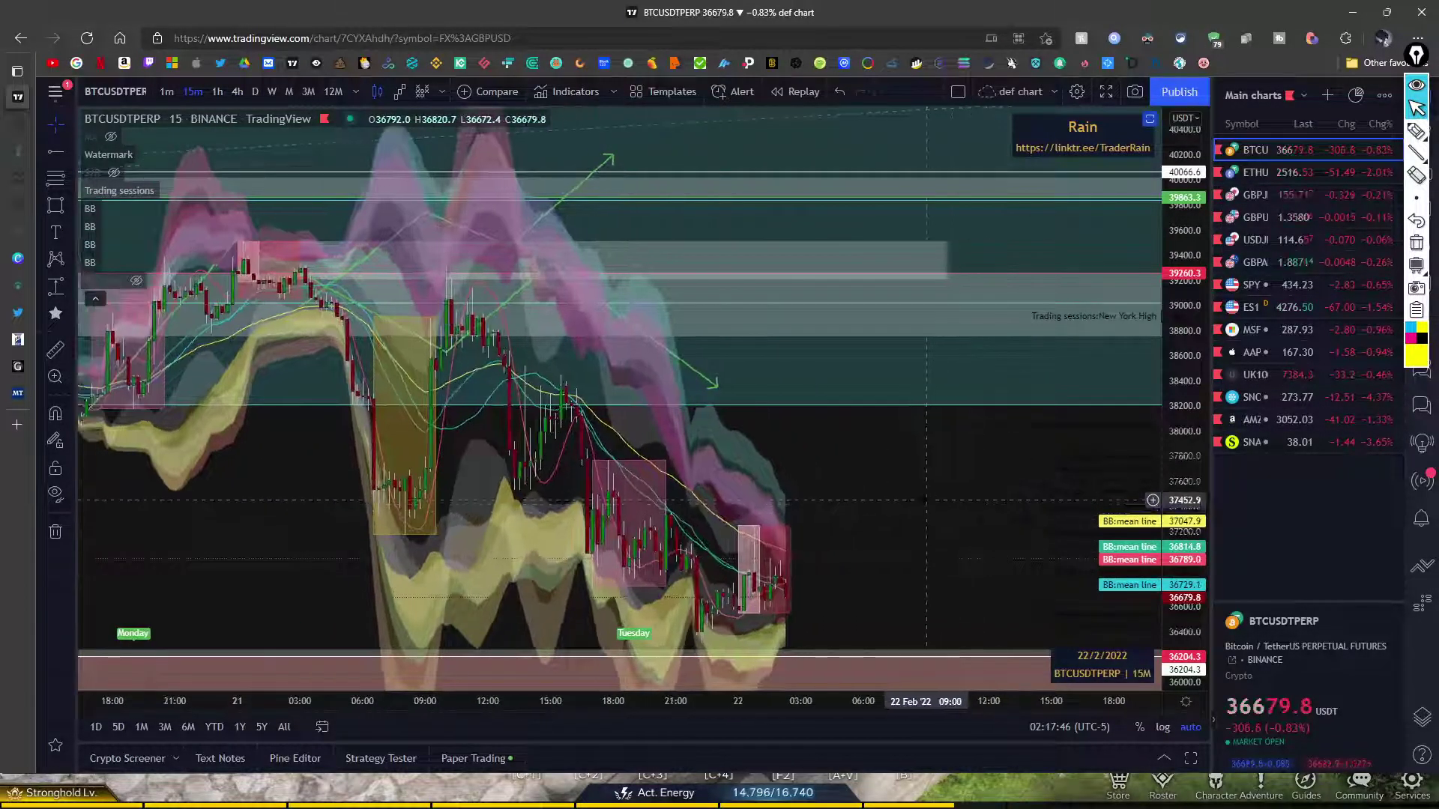
pyautogui.scroll(2, 926, 497)
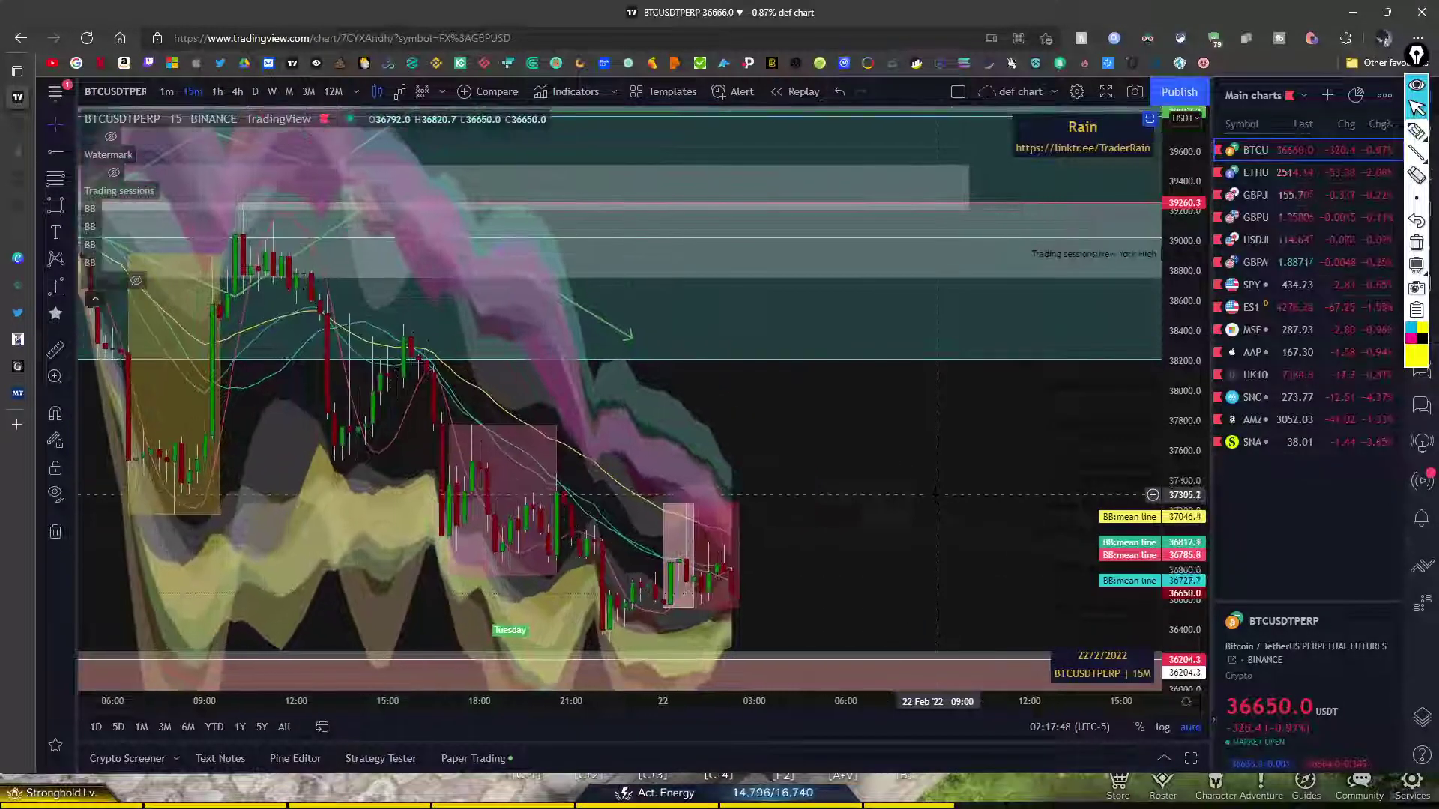
pyautogui.moveTo(869, 539); pyautogui.dragTo(772, 536)
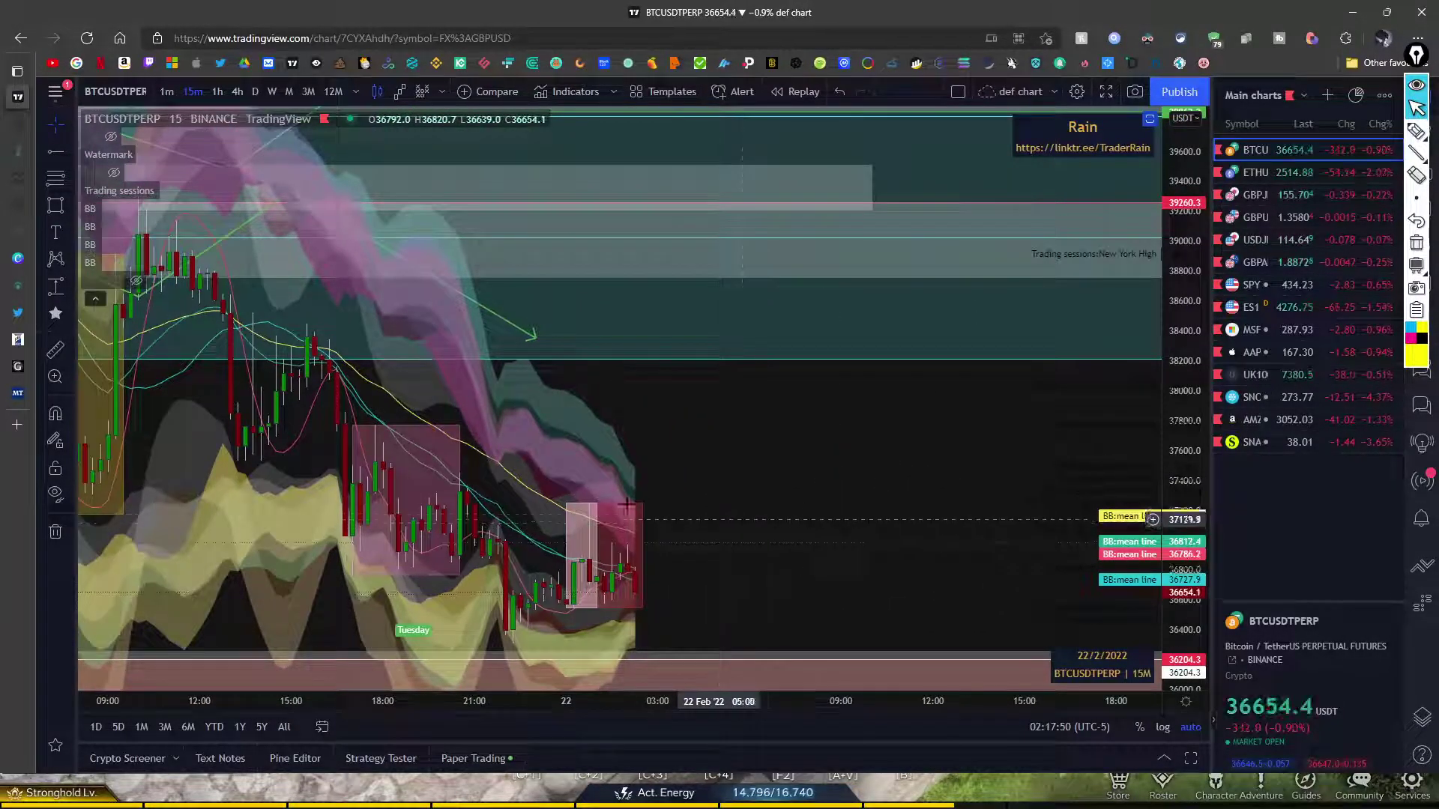
# - Draw a grey zone around 36,600–37,200 from the latest candles far into the future area
pyautogui.click(54, 211)
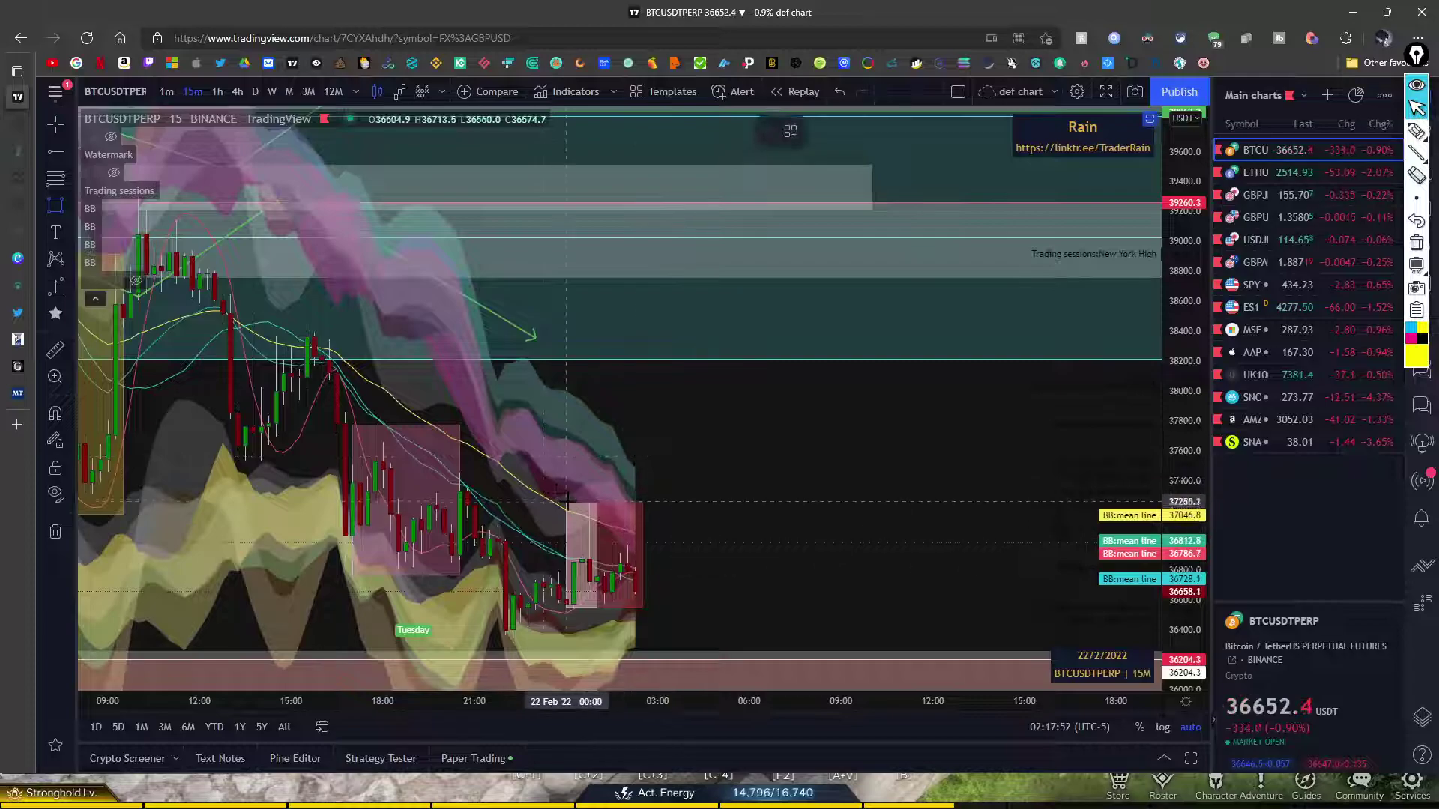
pyautogui.moveTo(567, 503)
pyautogui.mouseDown()
pyautogui.moveTo(756, 604)
pyautogui.moveTo(978, 607)
pyautogui.mouseUp()
pyautogui.moveTo(979, 559); pyautogui.dragTo(1161, 558)
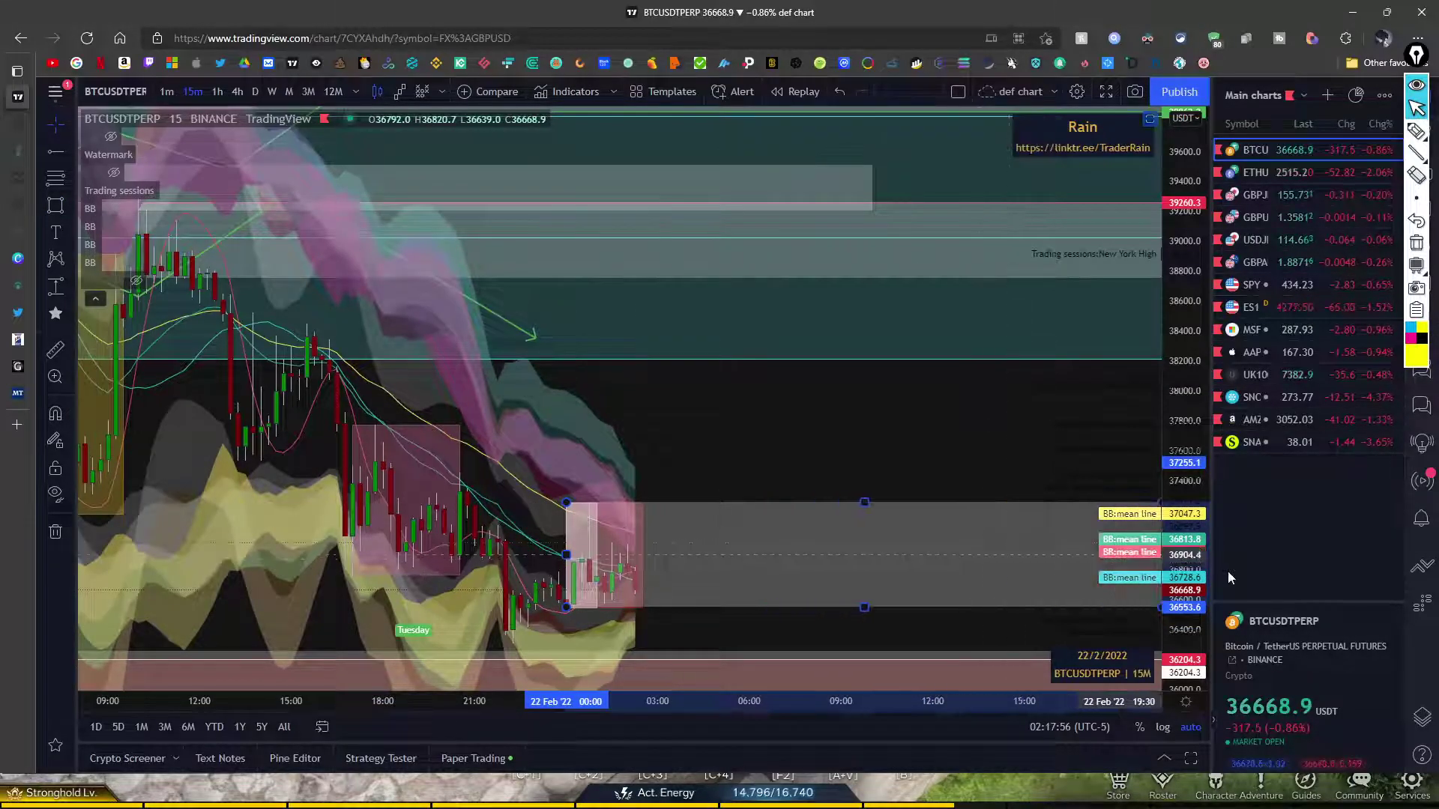
pyautogui.moveTo(820, 450)
pyautogui.mouseDown()
pyautogui.moveTo(458, 412)
pyautogui.moveTo(821, 427)
pyautogui.mouseUp()
pyautogui.moveTo(1190, 412); pyautogui.dragTo(1190, 453)
pyautogui.moveTo(852, 330); pyautogui.dragTo(762, 297)
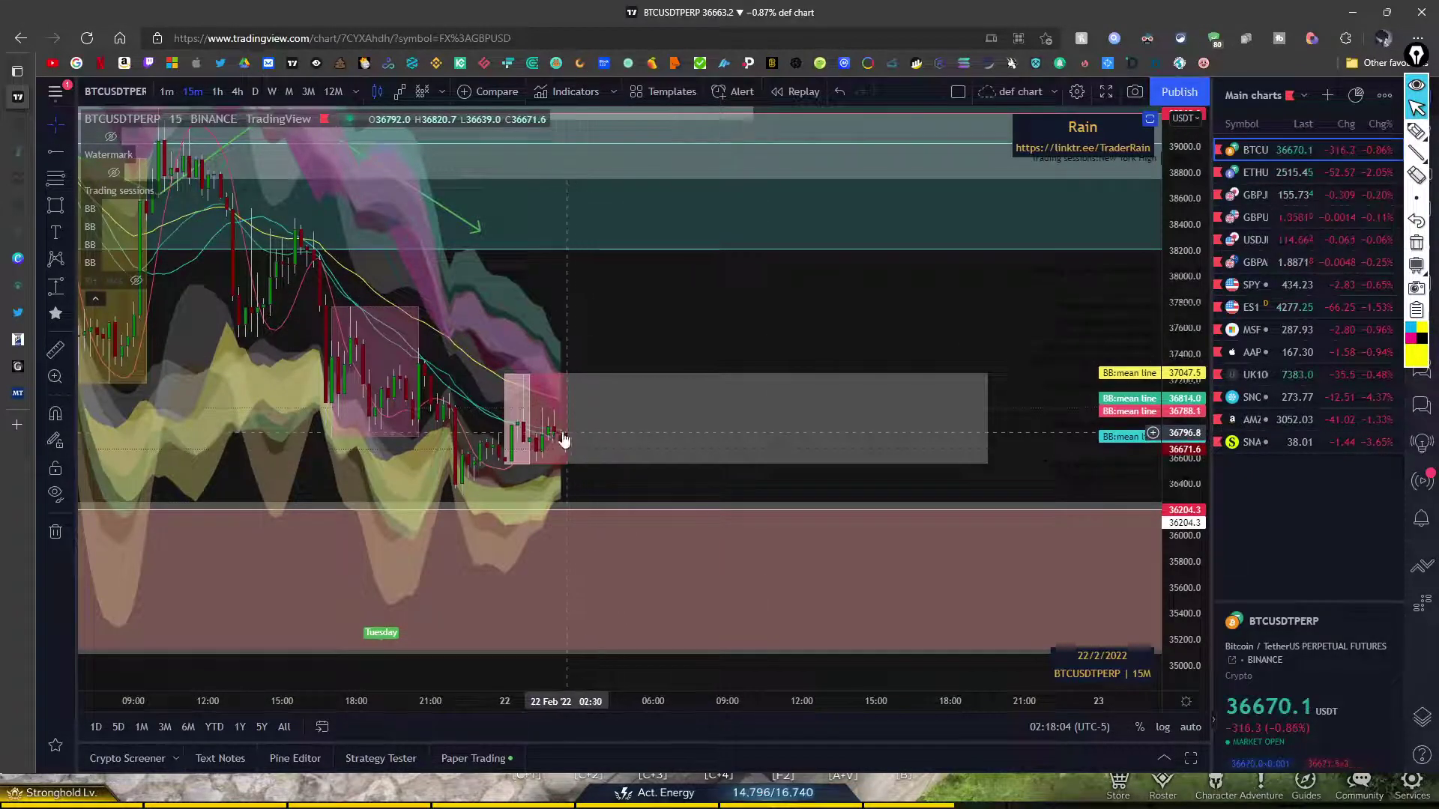
pyautogui.click(634, 466)
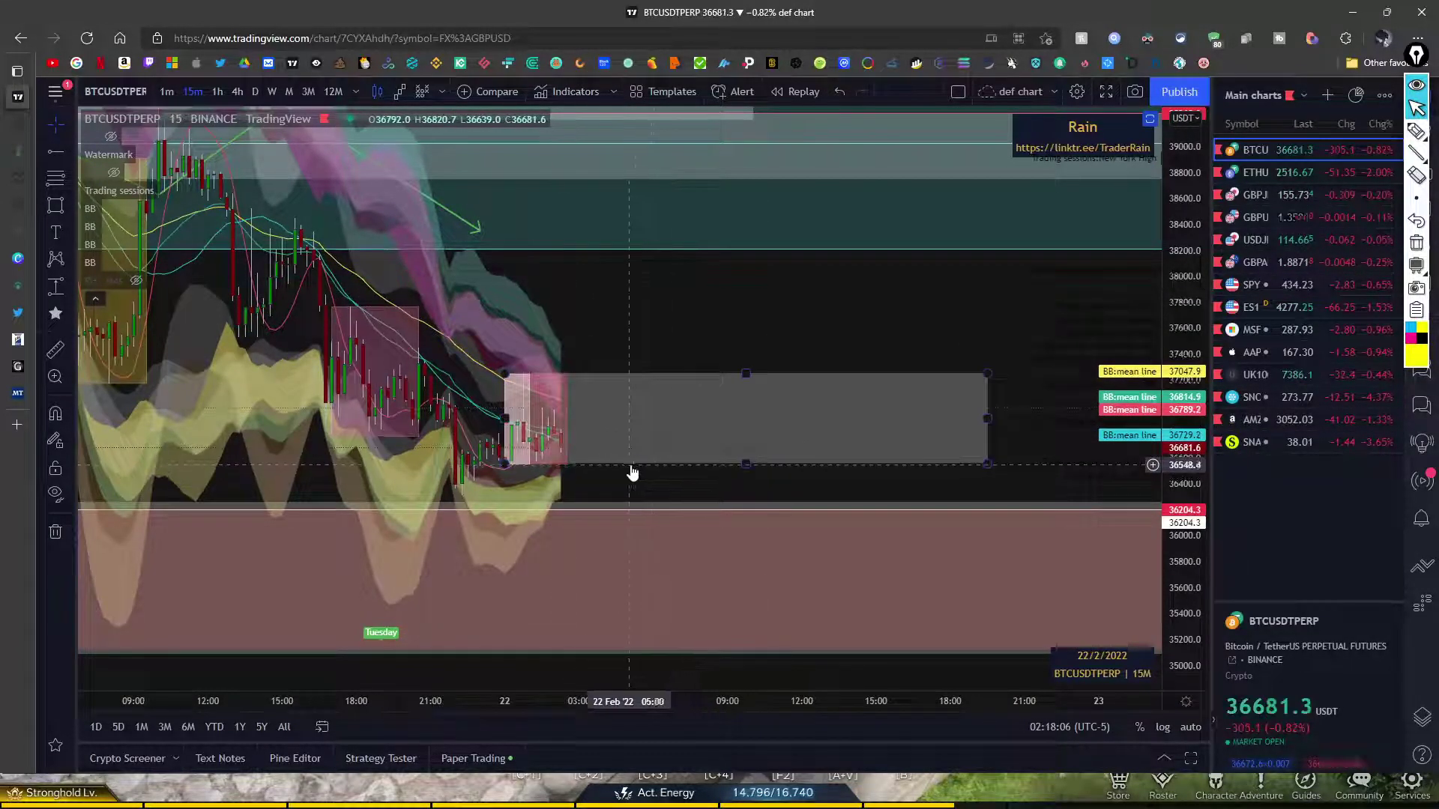
pyautogui.press('super')
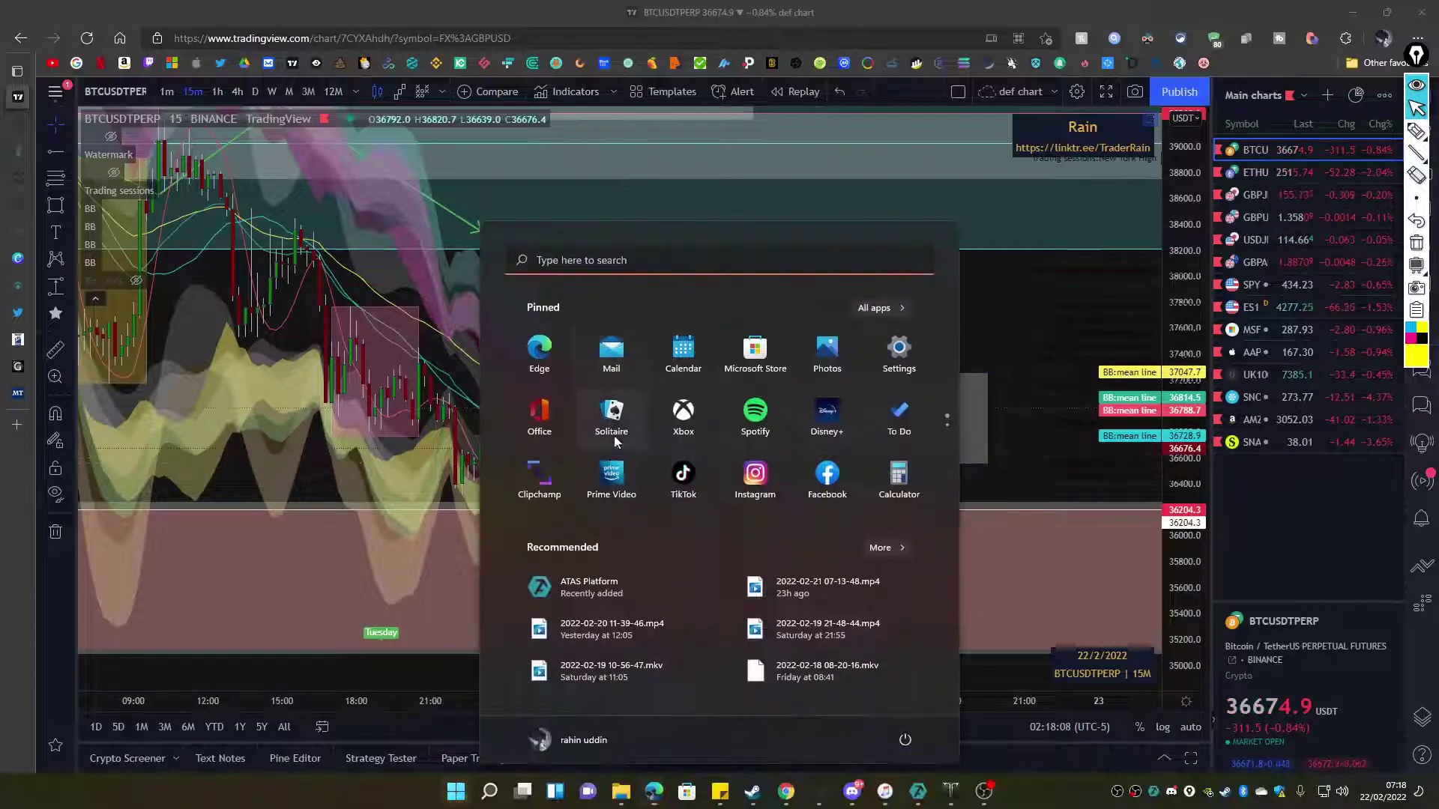
pyautogui.press('super')
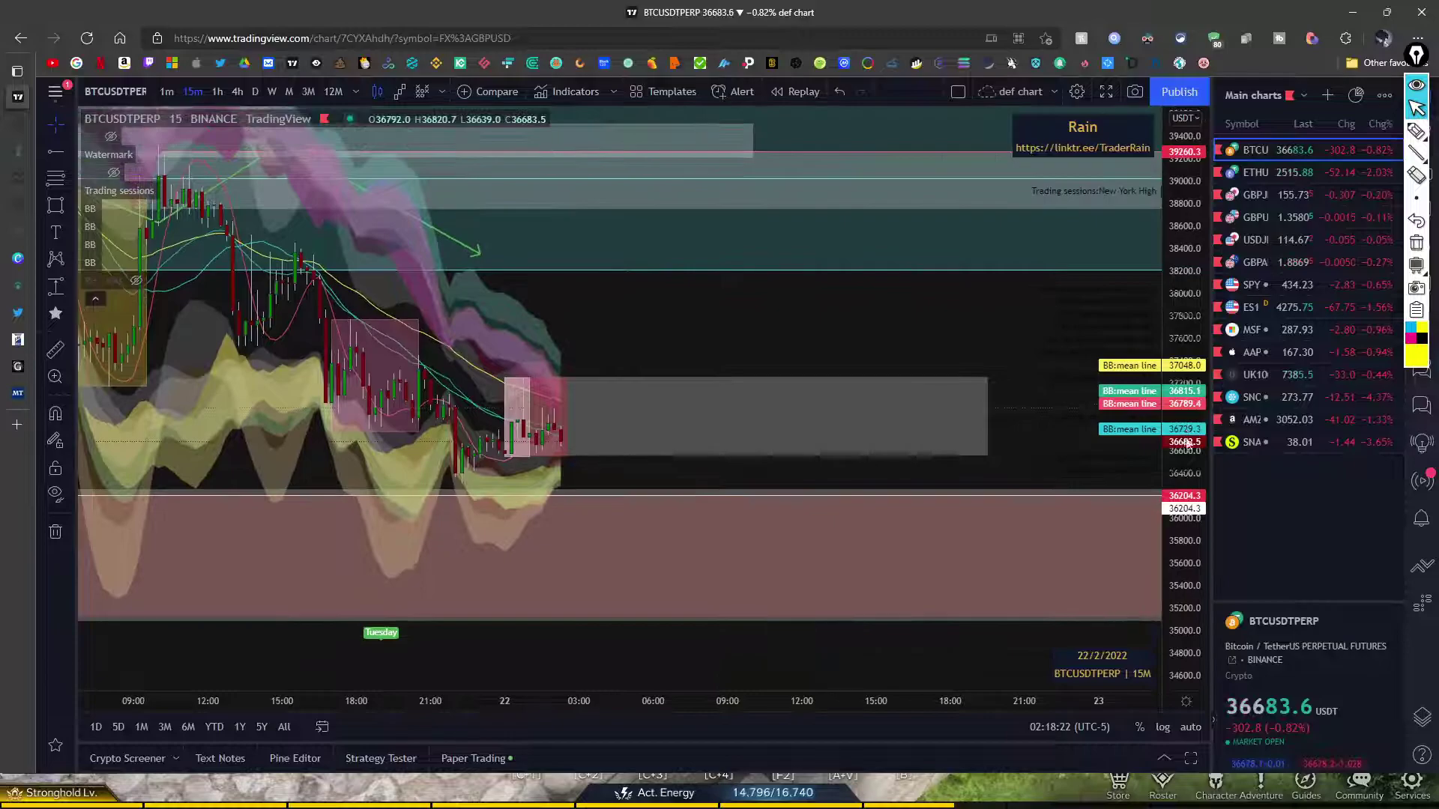
pyautogui.scroll(-2, 735, 334)
pyautogui.moveTo(735, 335); pyautogui.dragTo(694, 385)
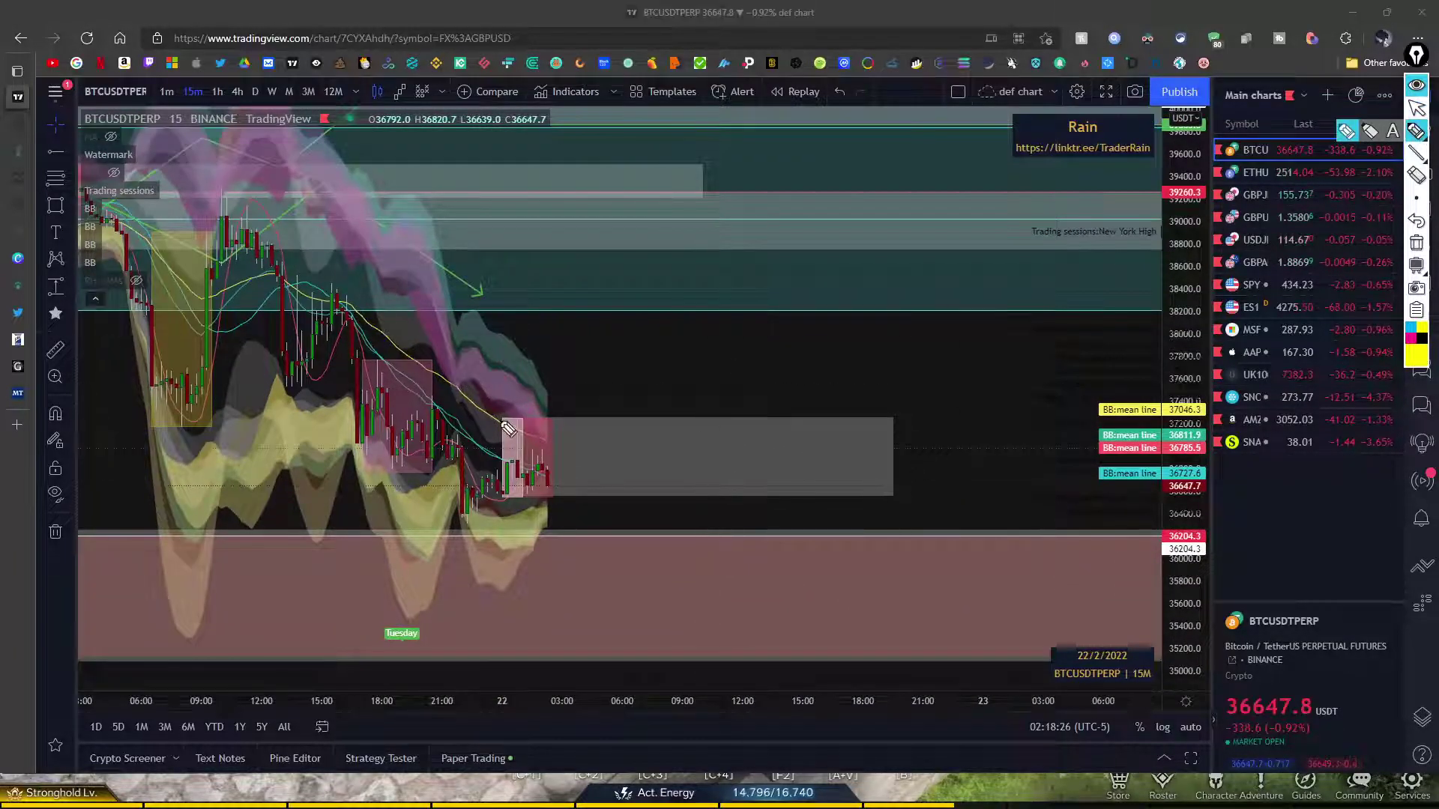
pyautogui.moveTo(540, 465)
pyautogui.mouseDown()
pyautogui.moveTo(561, 533)
pyautogui.moveTo(653, 484)
pyautogui.moveTo(688, 412)
pyautogui.mouseUp()
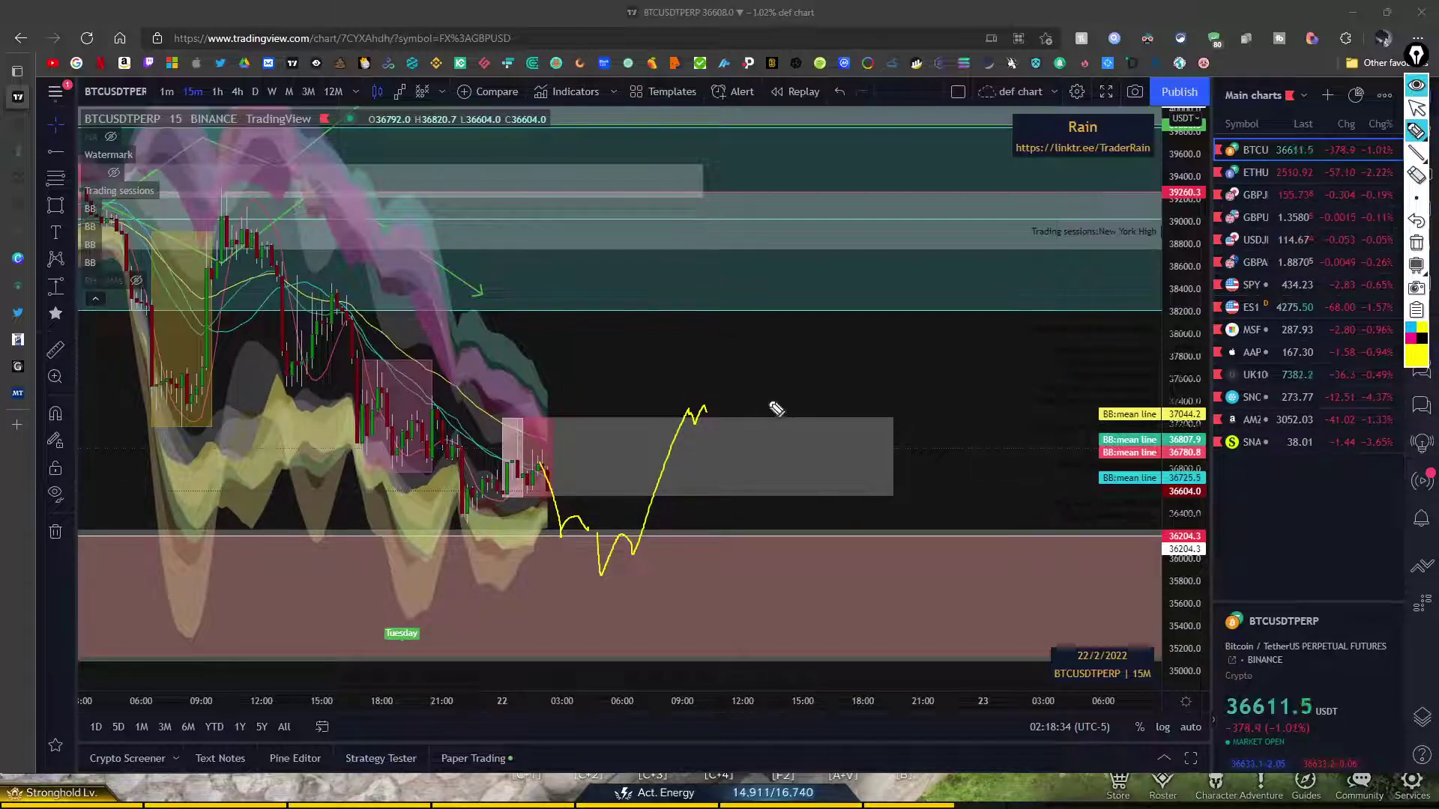
pyautogui.moveTo(376, 366); pyautogui.dragTo(508, 470)
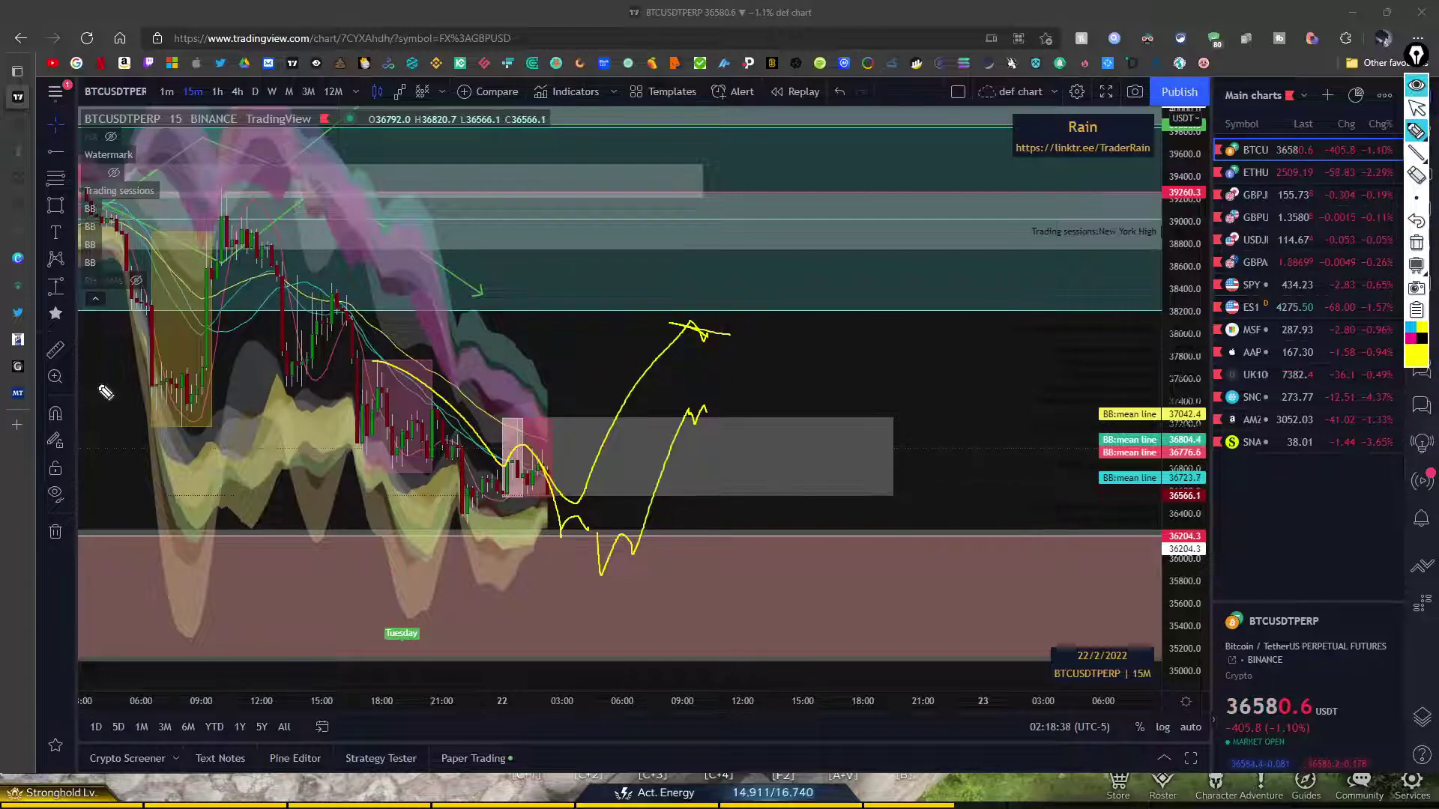
pyautogui.click(1416, 242)
pyautogui.moveTo(1415, 142)
pyautogui.moveTo(599, 411); pyautogui.dragTo(868, 465)
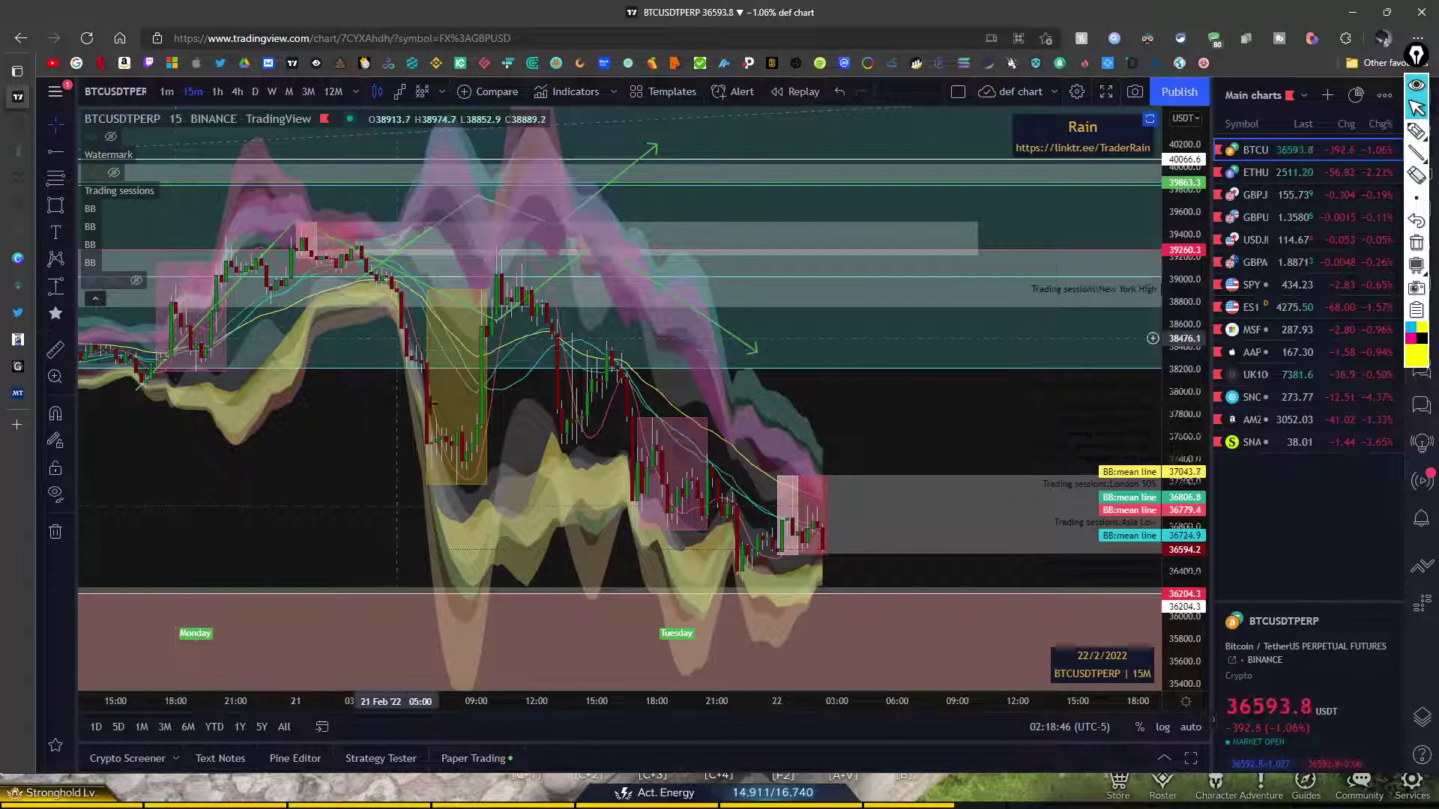
pyautogui.moveTo(751, 373); pyautogui.dragTo(572, 259)
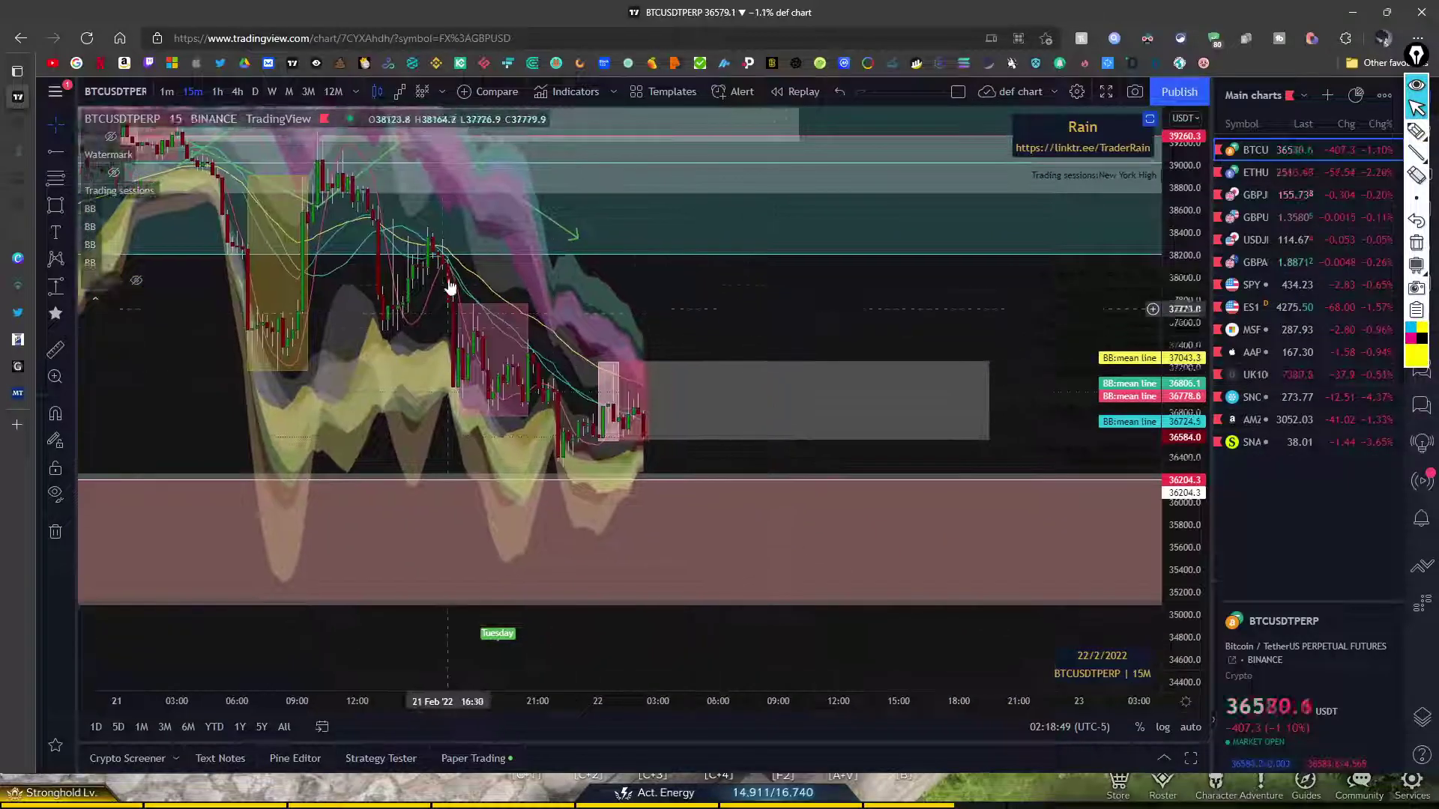
pyautogui.moveTo(754, 335); pyautogui.dragTo(697, 350)
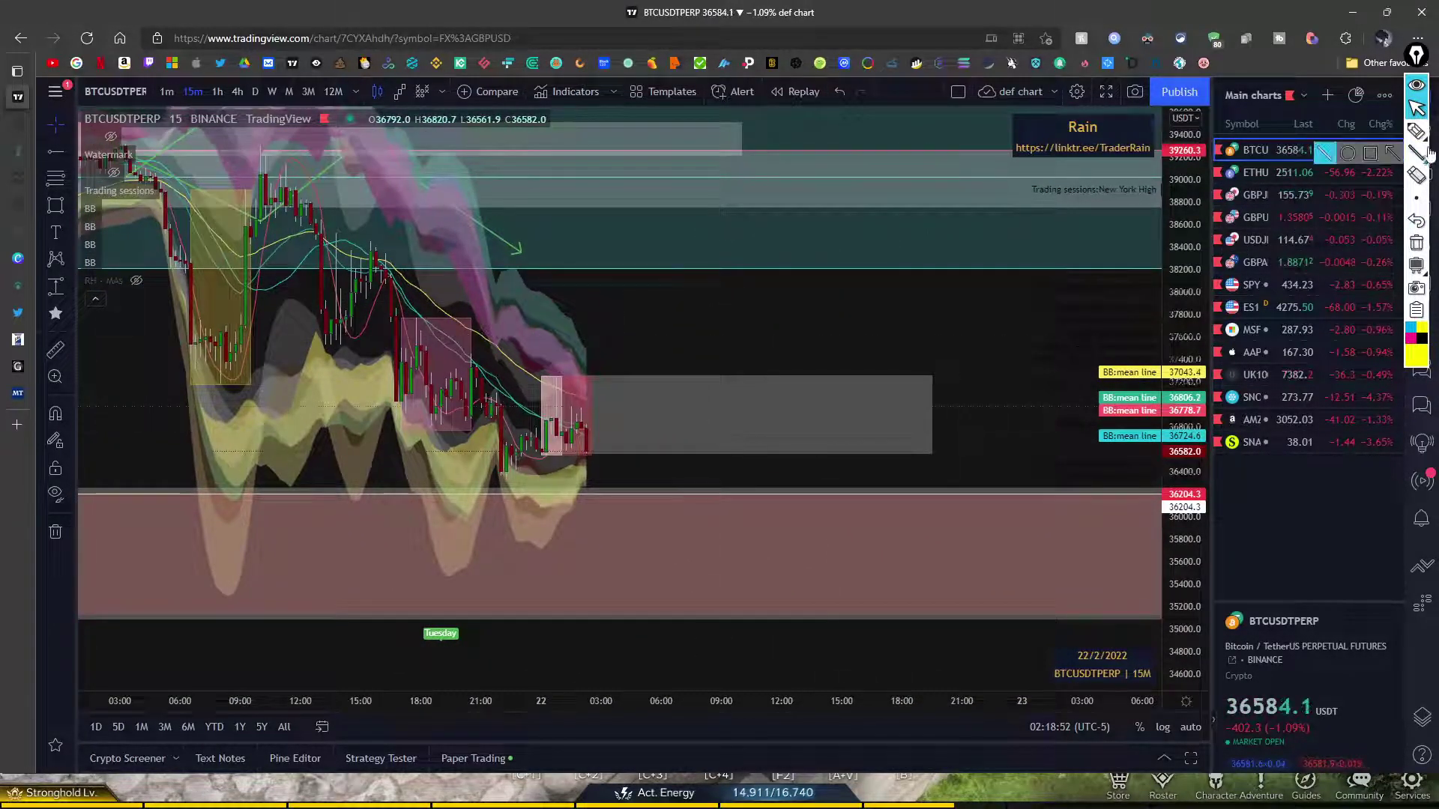
# - Highlight a falling price path into the support zone, erase it, and return to the cursor
pyautogui.click(1416, 131)
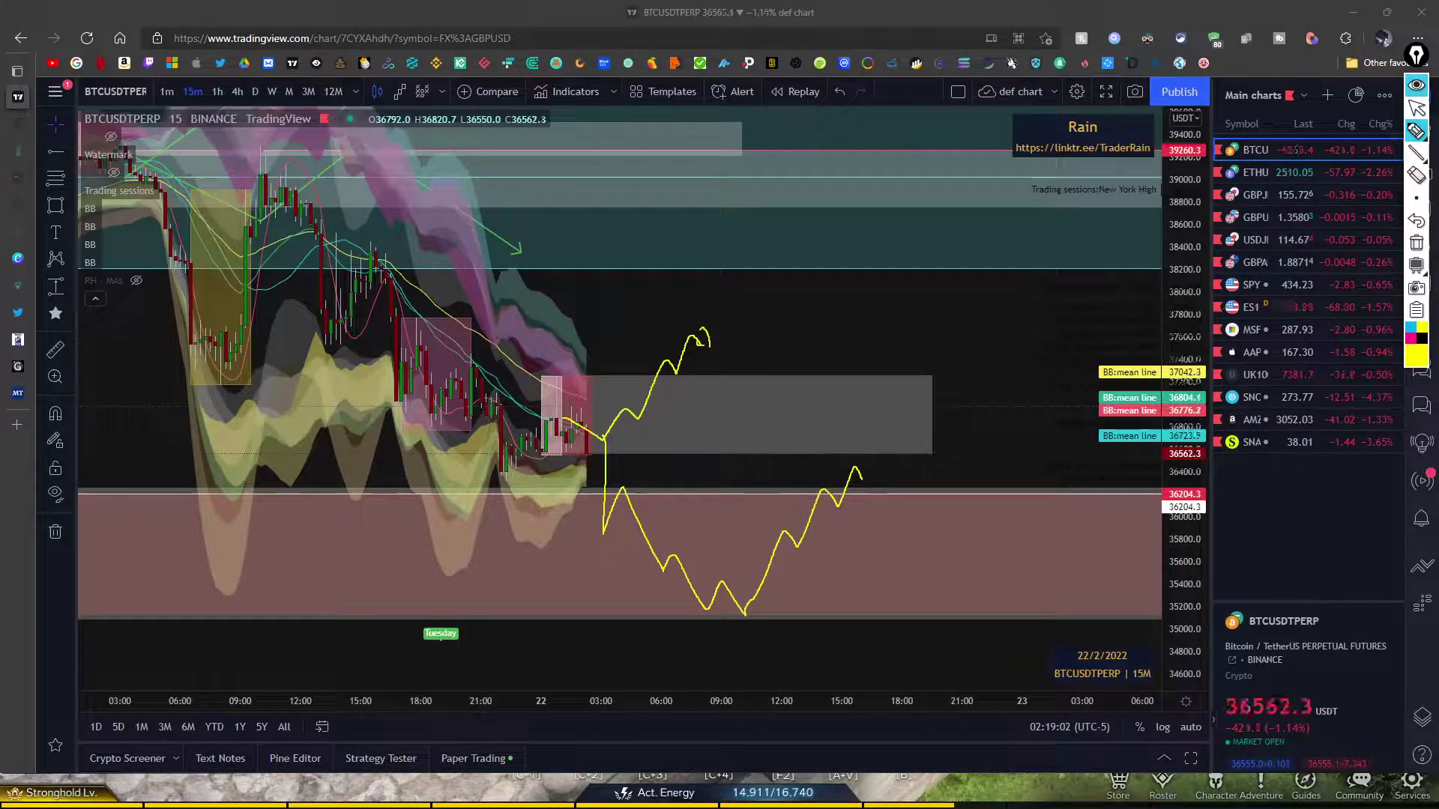
pyautogui.click(1417, 243)
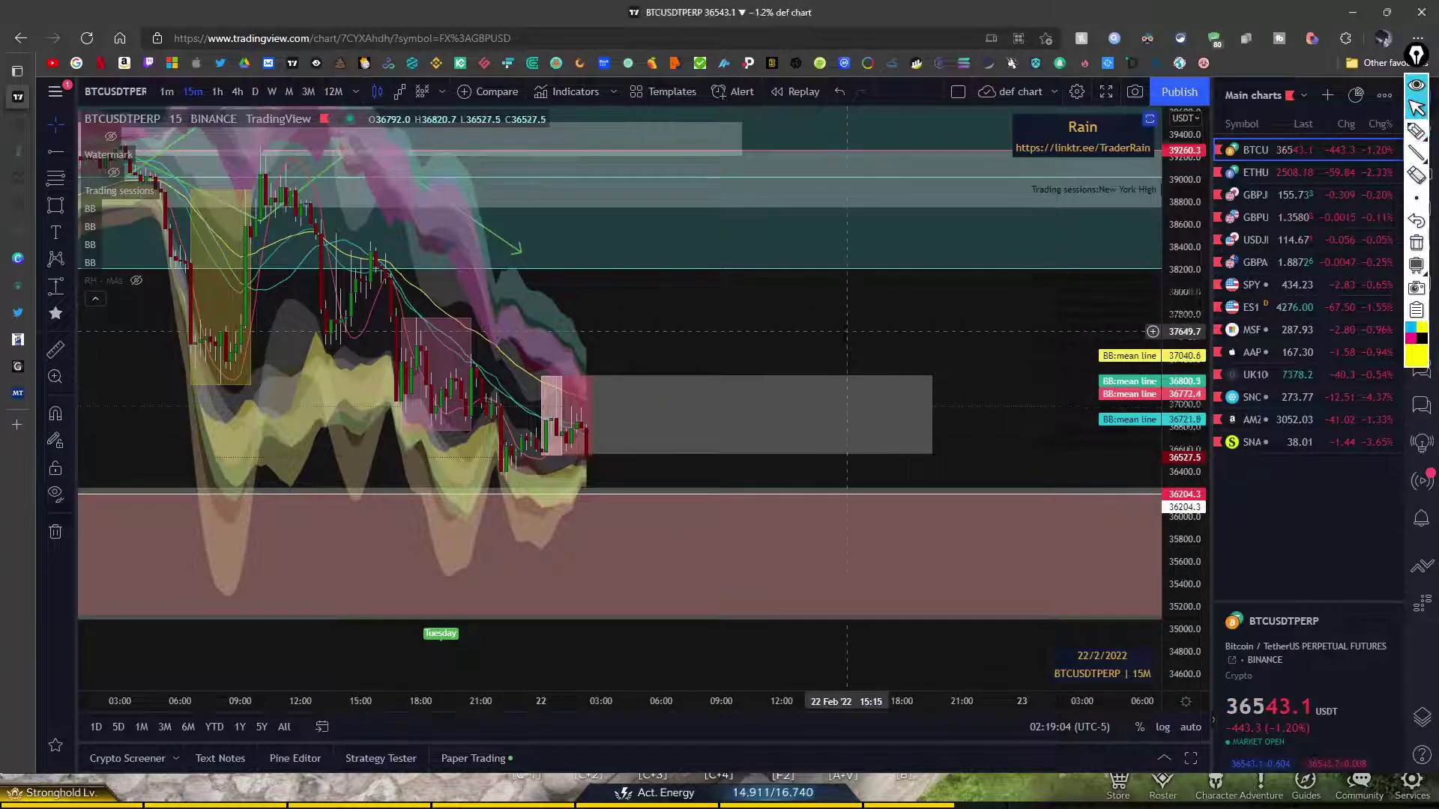
pyautogui.moveTo(832, 317); pyautogui.dragTo(829, 267)
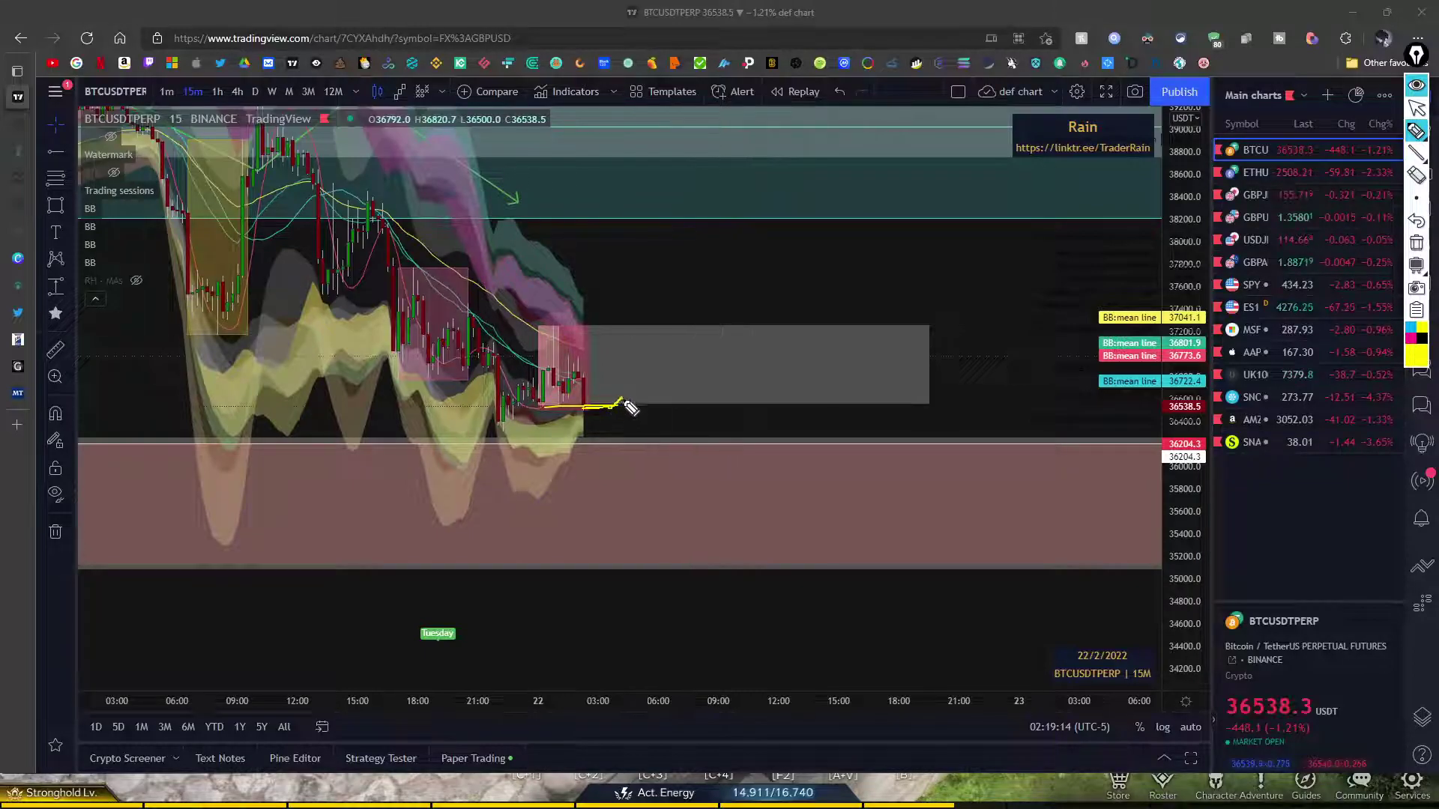
pyautogui.moveTo(595, 420)
pyautogui.mouseDown()
pyautogui.moveTo(613, 450)
pyautogui.moveTo(684, 477)
pyautogui.mouseUp()
pyautogui.moveTo(740, 520); pyautogui.dragTo(743, 523)
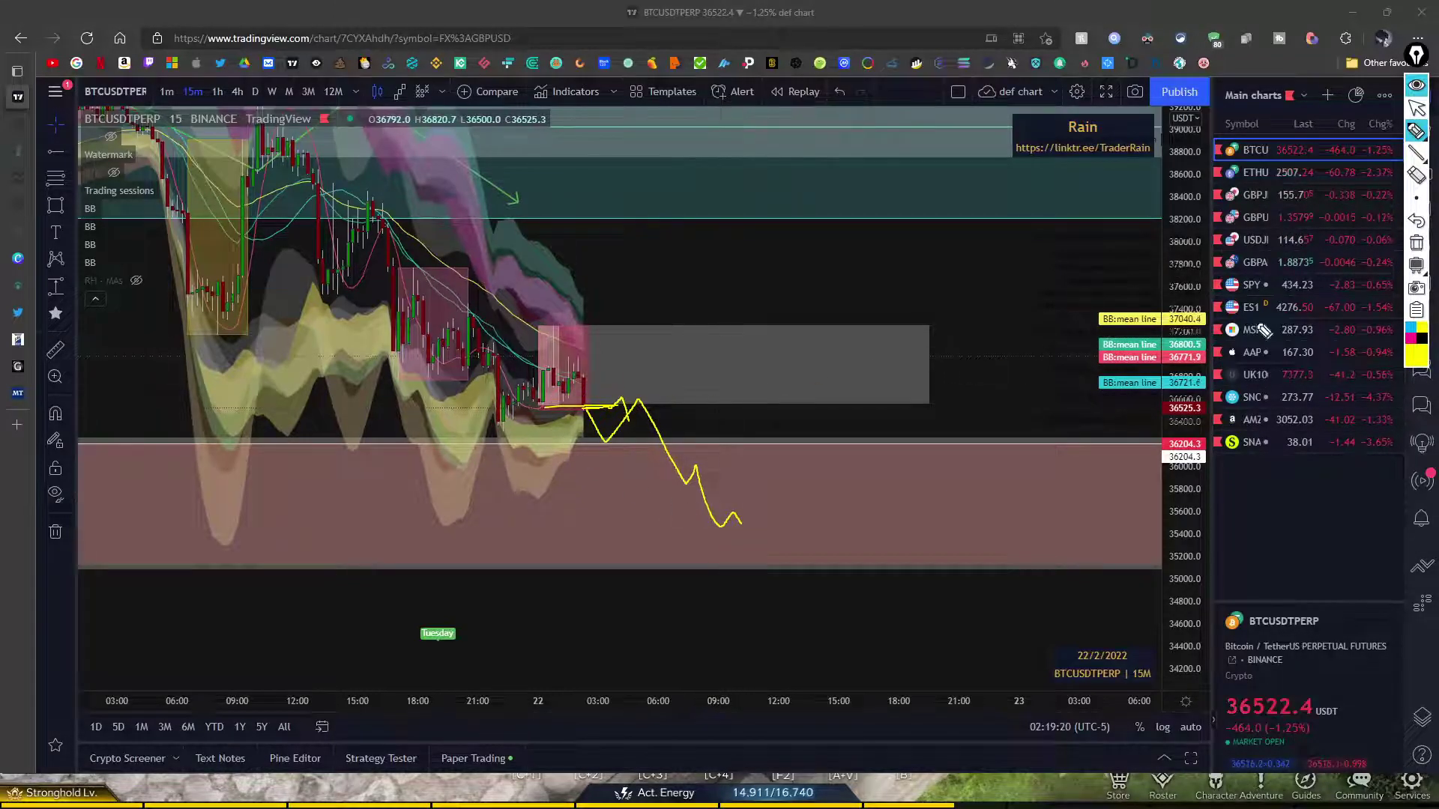
pyautogui.click(1417, 243)
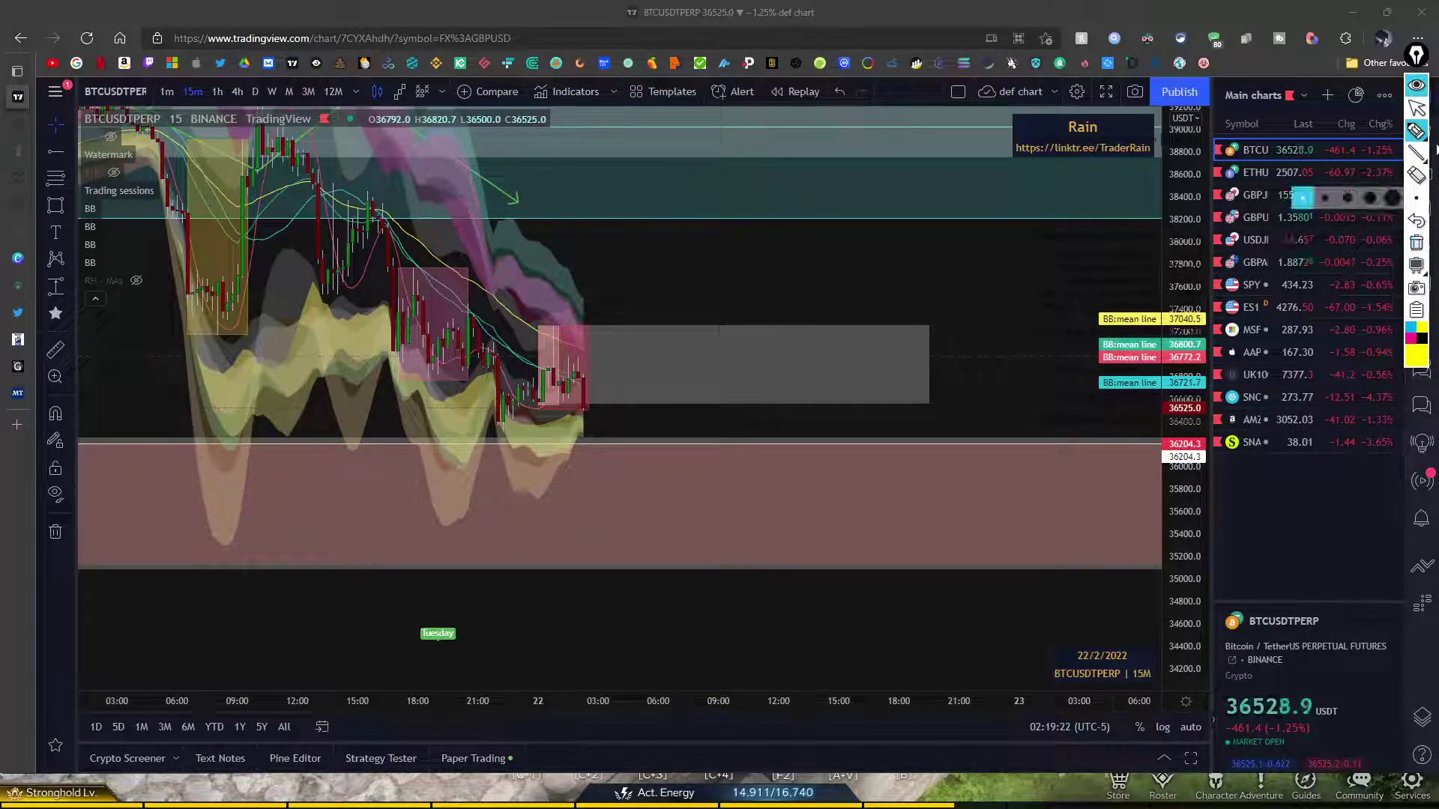
pyautogui.click(1417, 107)
# - Switch the chart to Delta's BTCUSDTPERP perpetual and pan to the recent candles
pyautogui.click(137, 96)
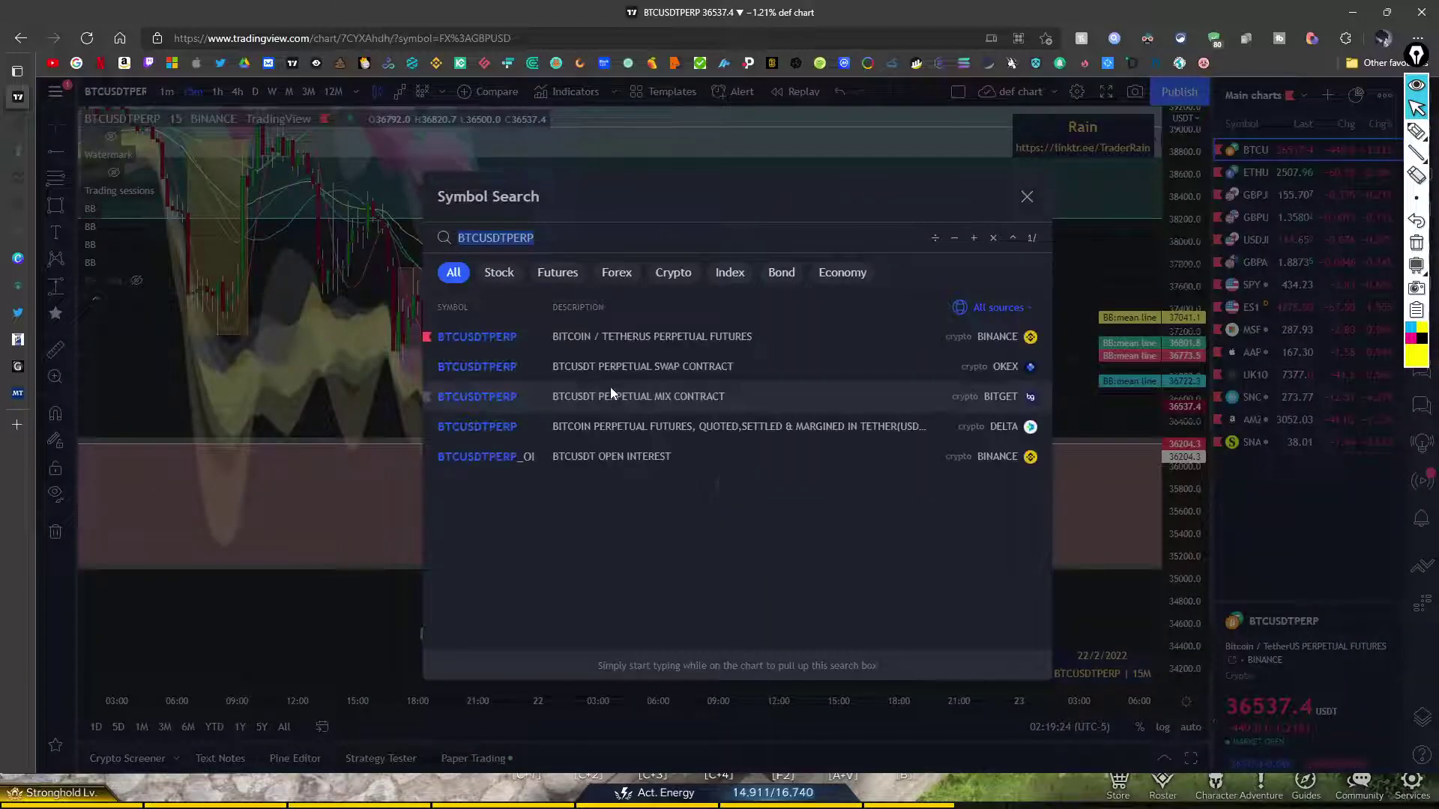
pyautogui.click(664, 419)
pyautogui.moveTo(659, 412); pyautogui.dragTo(965, 342)
pyautogui.scroll(-2, 967, 390)
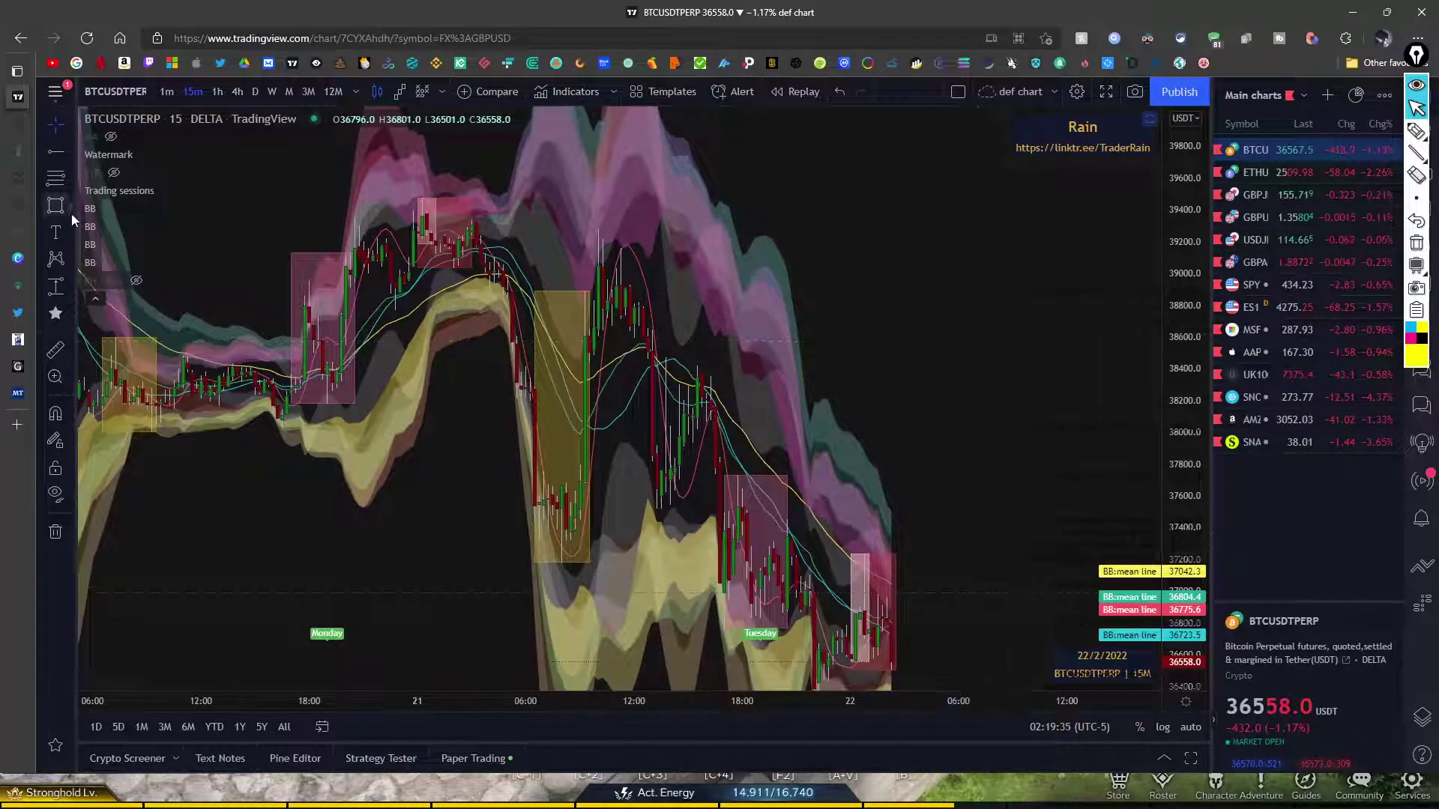
# - Mark the 39472.5 high with a price-snapped horizontal level line
pyautogui.press('ctrl')
pyautogui.click(421, 196)
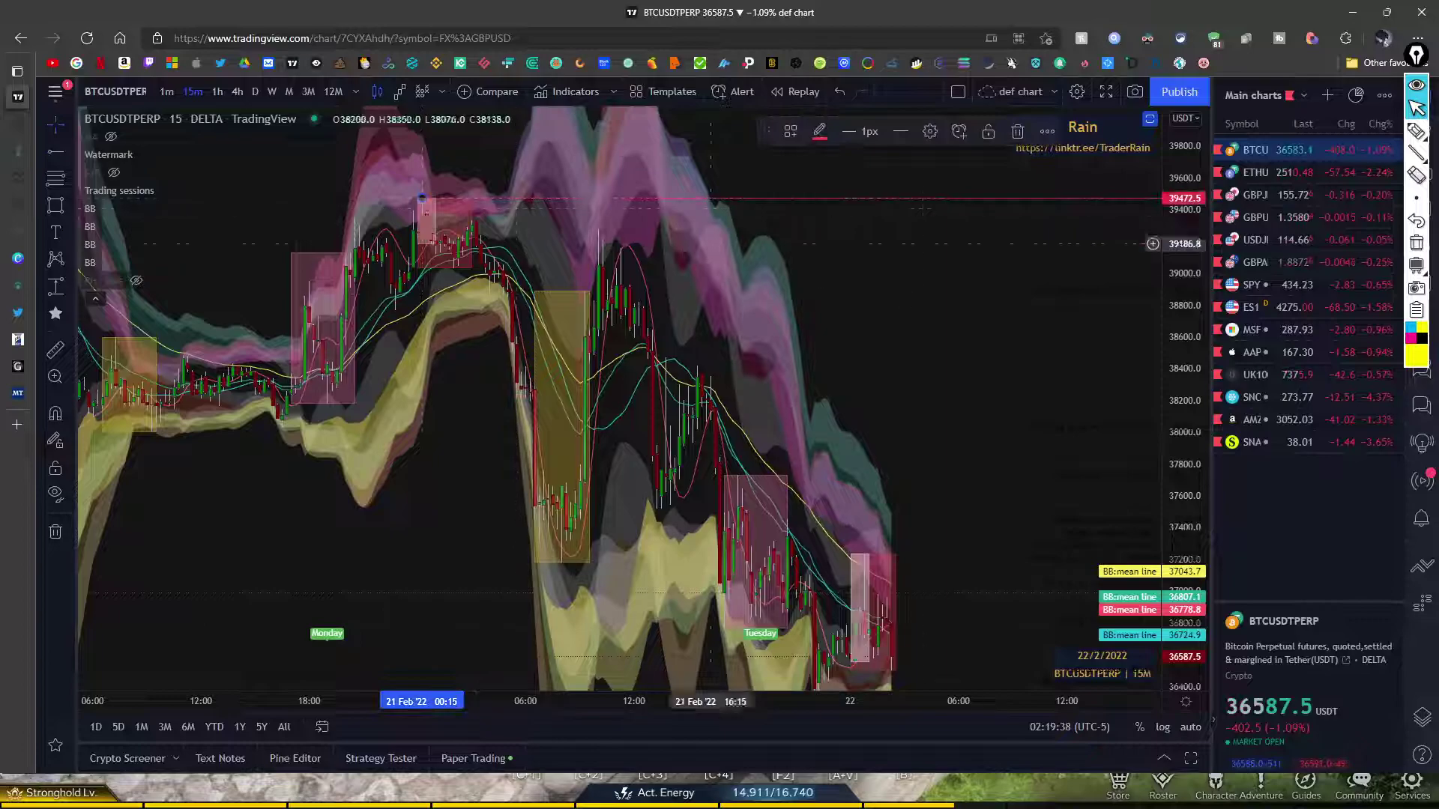
pyautogui.click(819, 132)
pyautogui.press('Escape')
pyautogui.moveTo(996, 313); pyautogui.dragTo(953, 212)
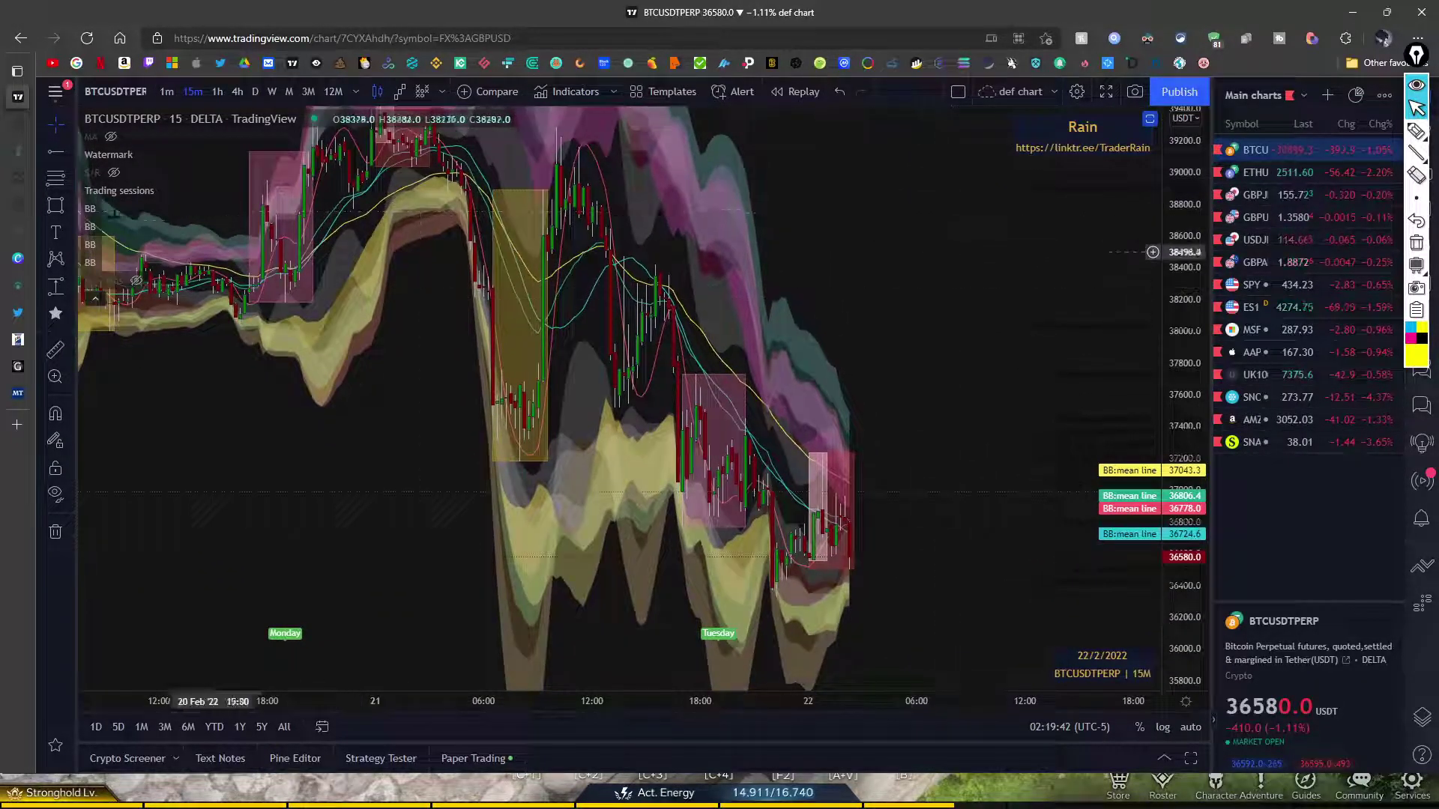
# - Add a lower horizontal level at 36322 and raise it to about 36765
pyautogui.click(55, 151)
pyautogui.press('ctrl')
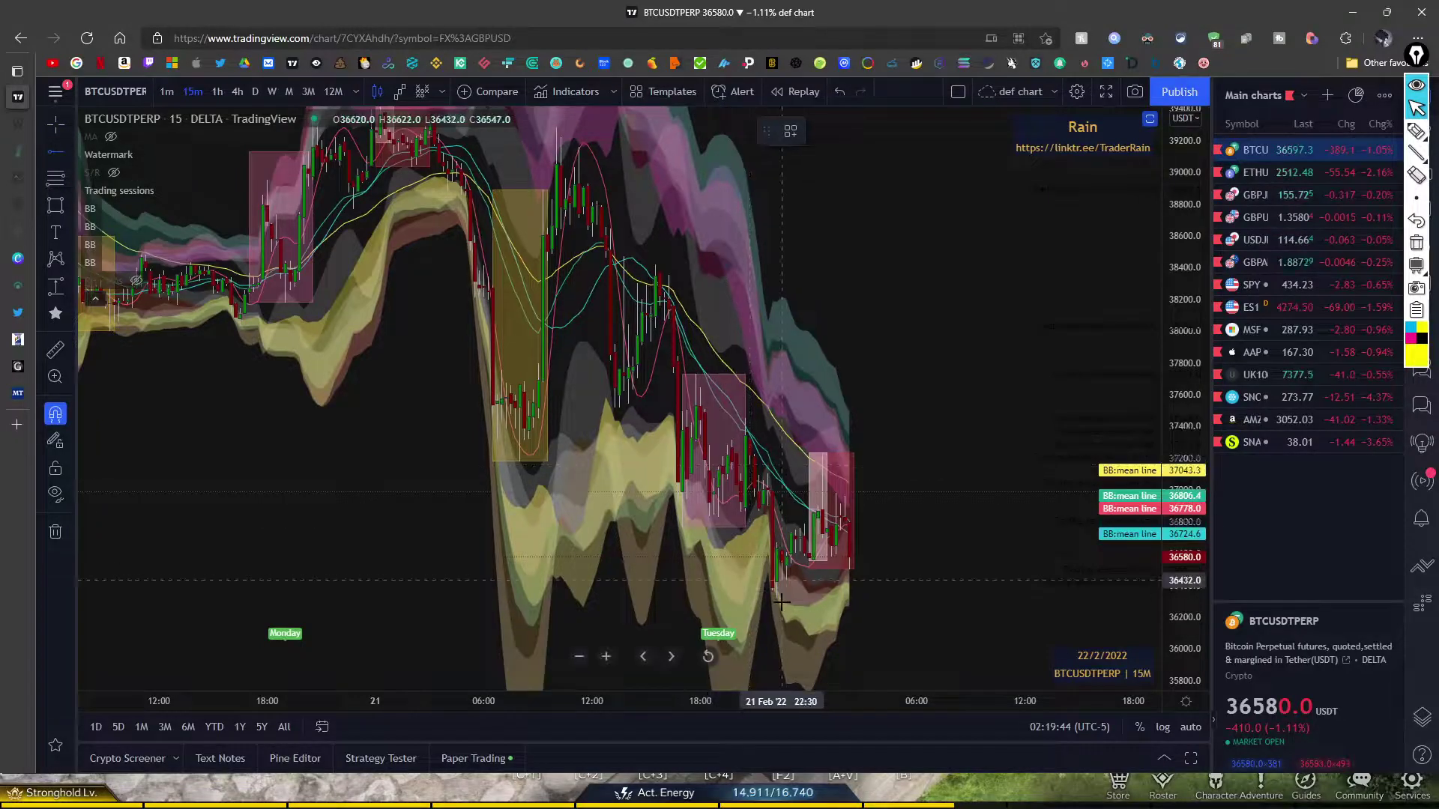
pyautogui.click(778, 598)
pyautogui.scroll(-4, 957, 363)
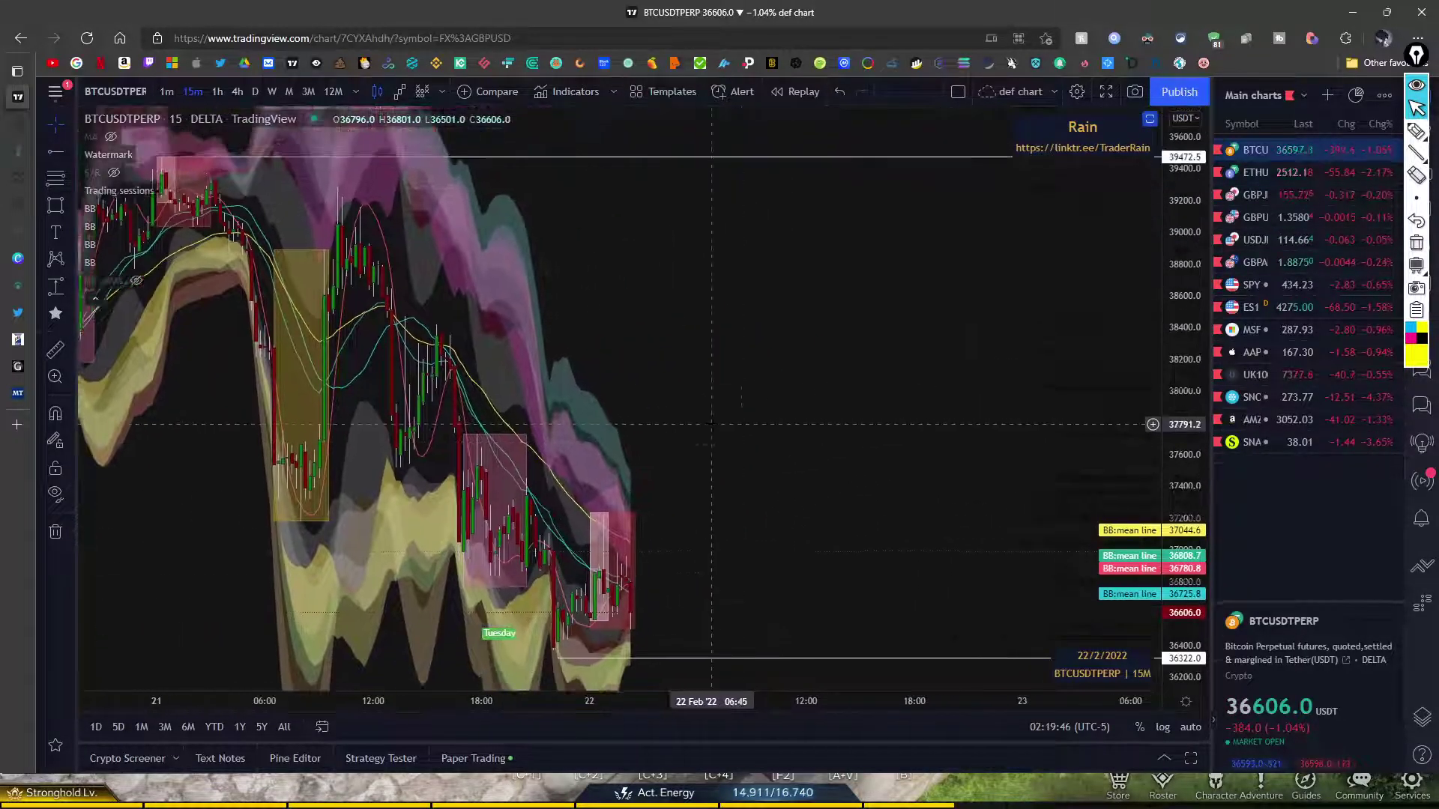
pyautogui.moveTo(957, 363); pyautogui.dragTo(521, 446)
pyautogui.moveTo(1154, 300)
pyautogui.mouseDown()
pyautogui.moveTo(1152, 341)
pyautogui.moveTo(1156, 272)
pyautogui.mouseUp()
pyautogui.doubleClick(1156, 273)
pyautogui.scroll(-1, 784, 403)
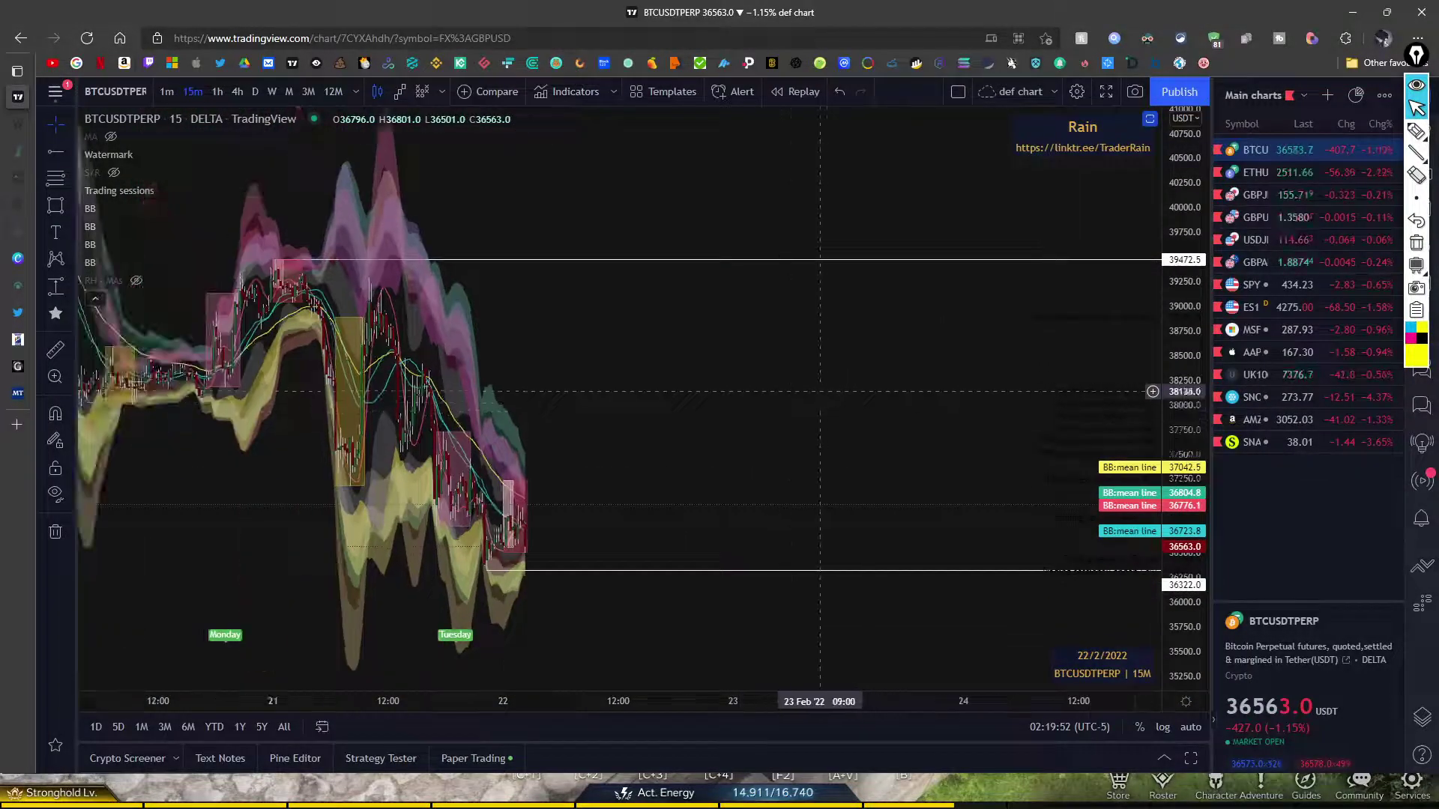
pyautogui.moveTo(785, 403); pyautogui.dragTo(815, 343)
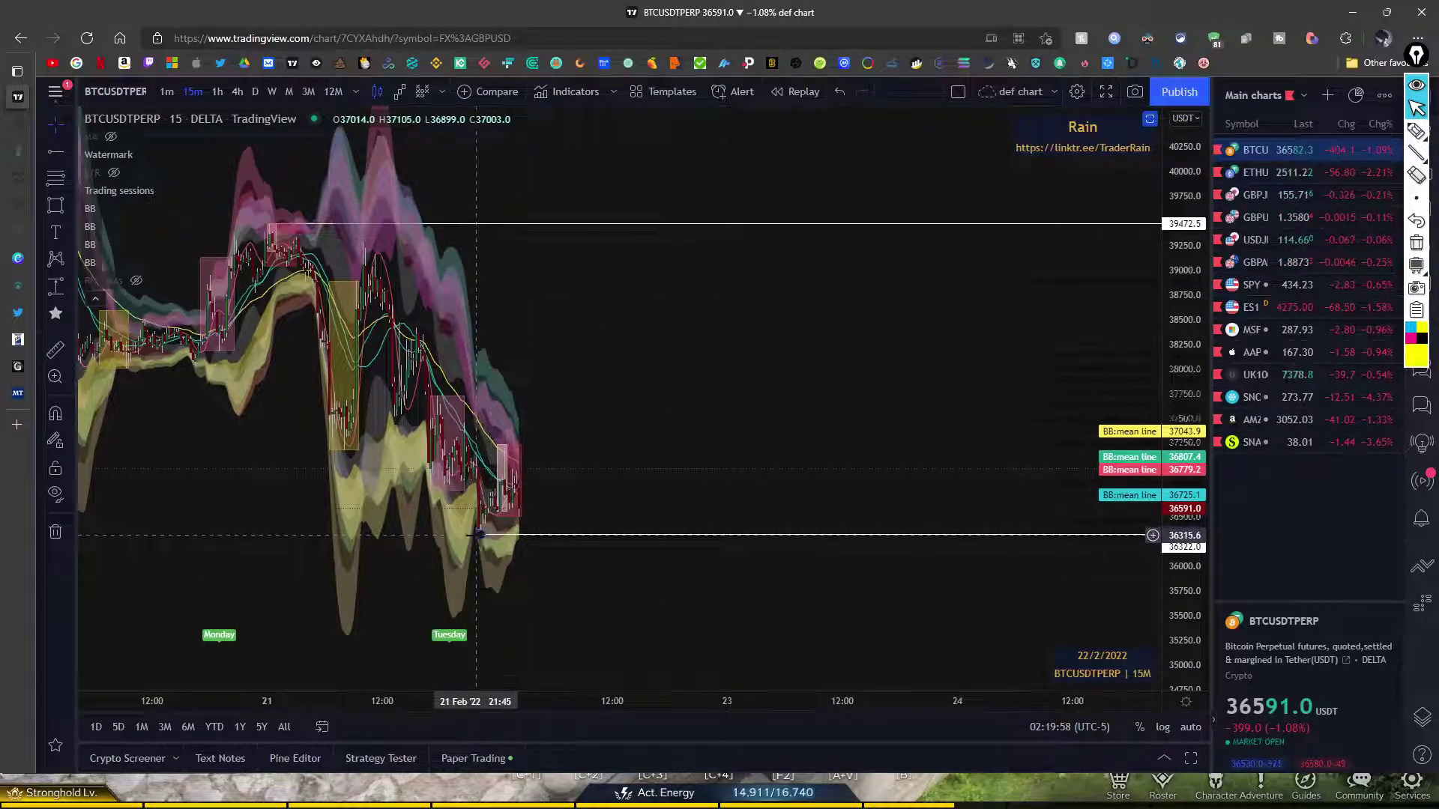
pyautogui.moveTo(480, 538); pyautogui.dragTo(430, 491)
pyautogui.moveTo(650, 362); pyautogui.dragTo(886, 389)
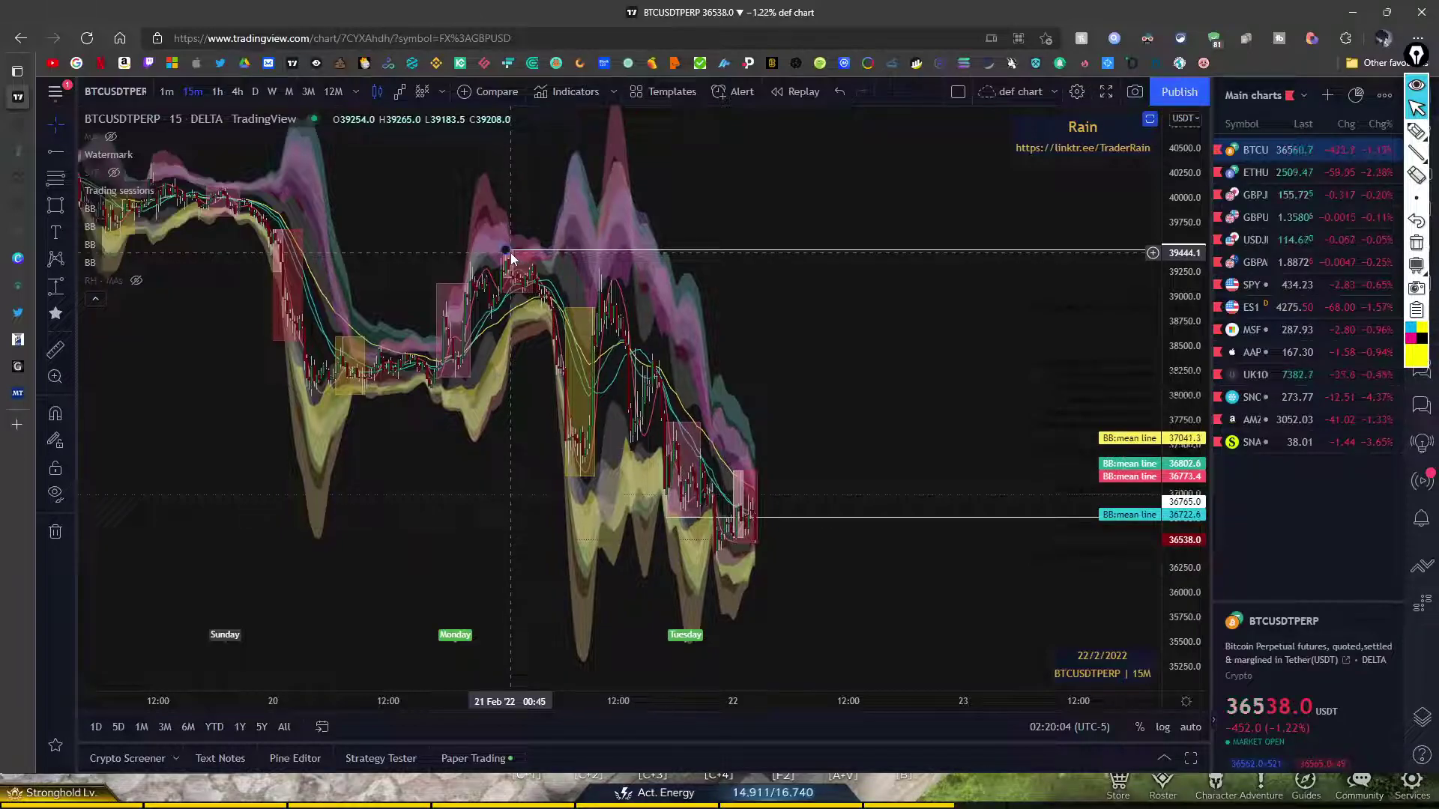
# - Label the lower ray 'monday low' with white text
pyautogui.scroll(2, 782, 319)
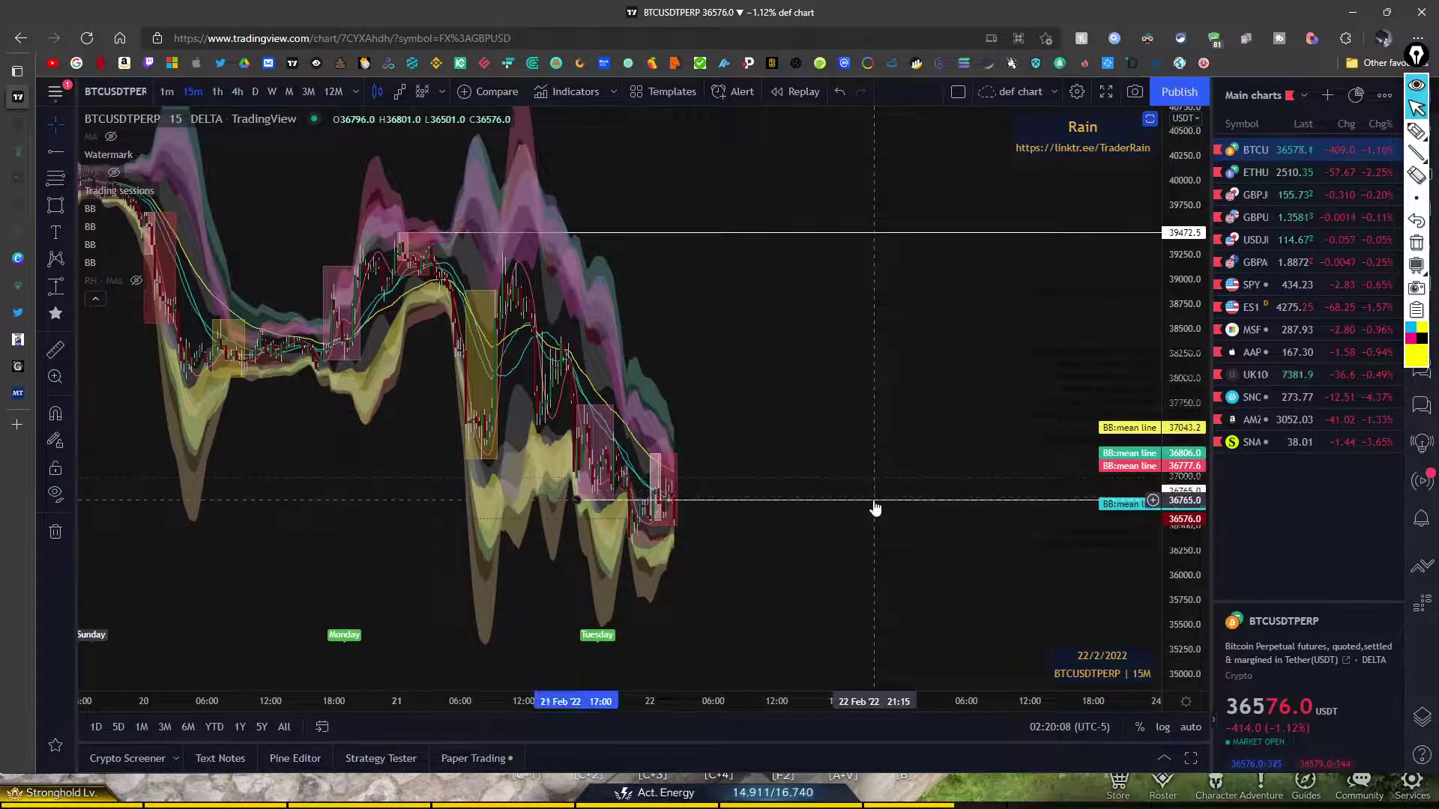
pyautogui.doubleClick(874, 502)
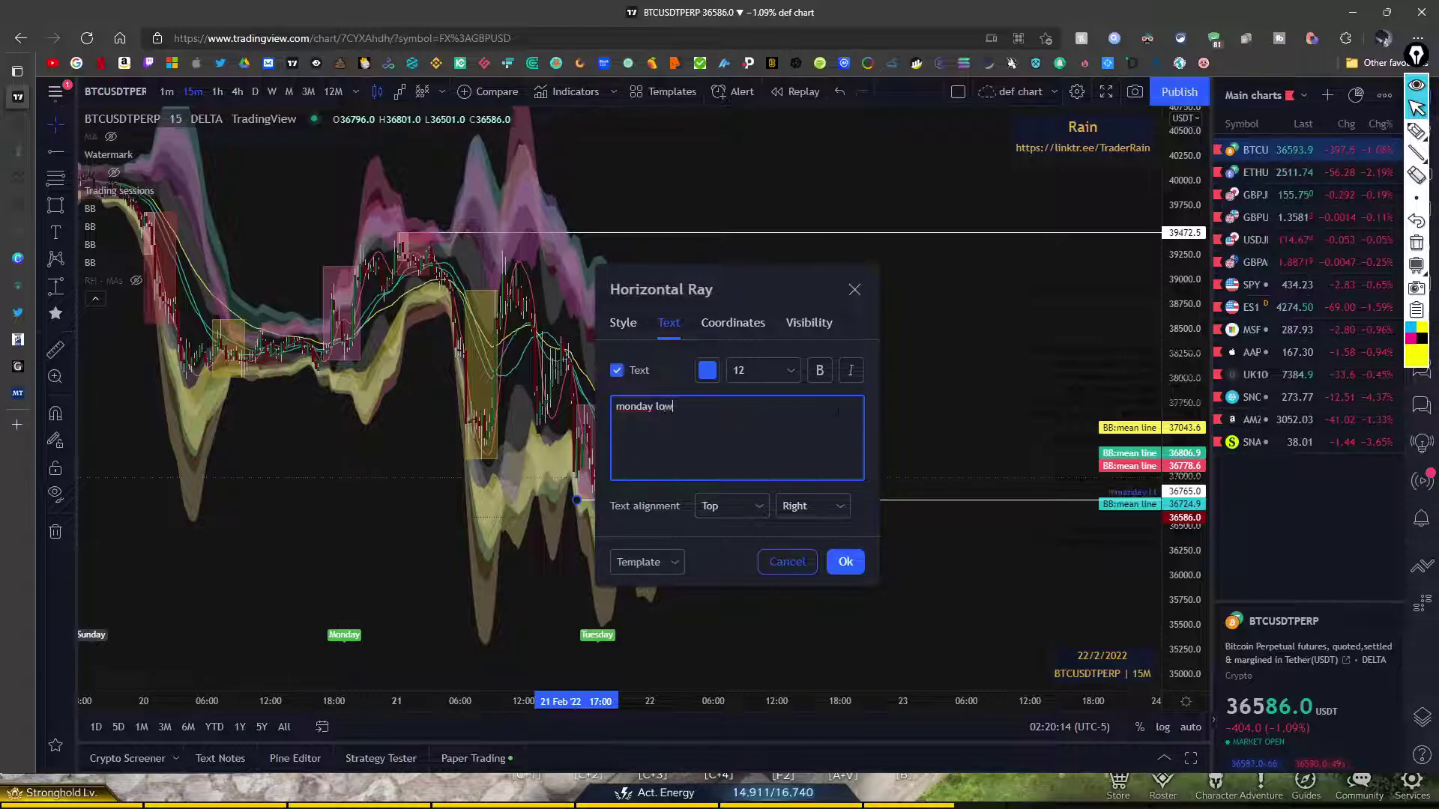
pyautogui.click(708, 370)
pyautogui.click(719, 405)
pyautogui.click(668, 532)
pyautogui.click(845, 562)
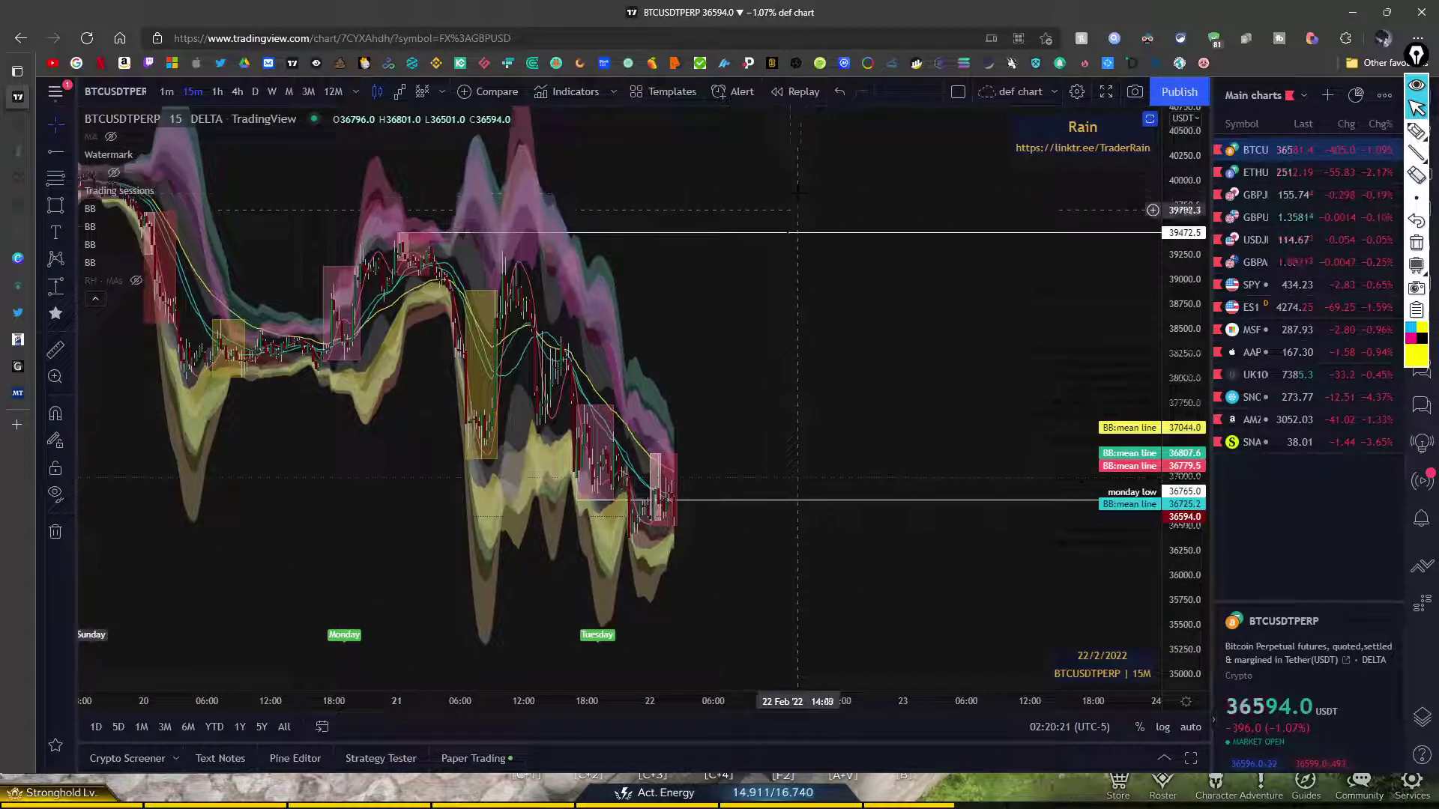
# - Label the upper ray 'monday high' with white text
pyautogui.doubleClick(794, 234)
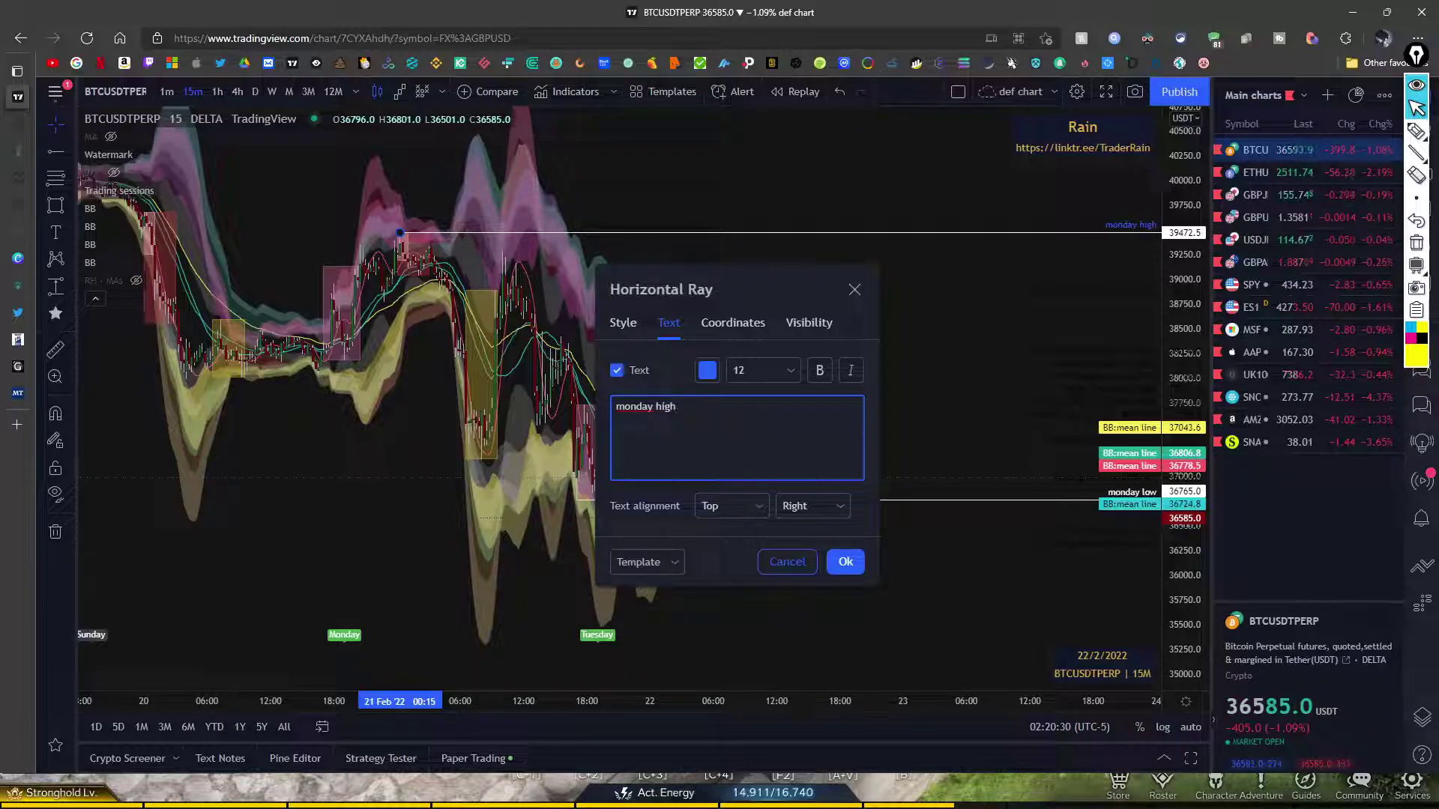
pyautogui.click(707, 370)
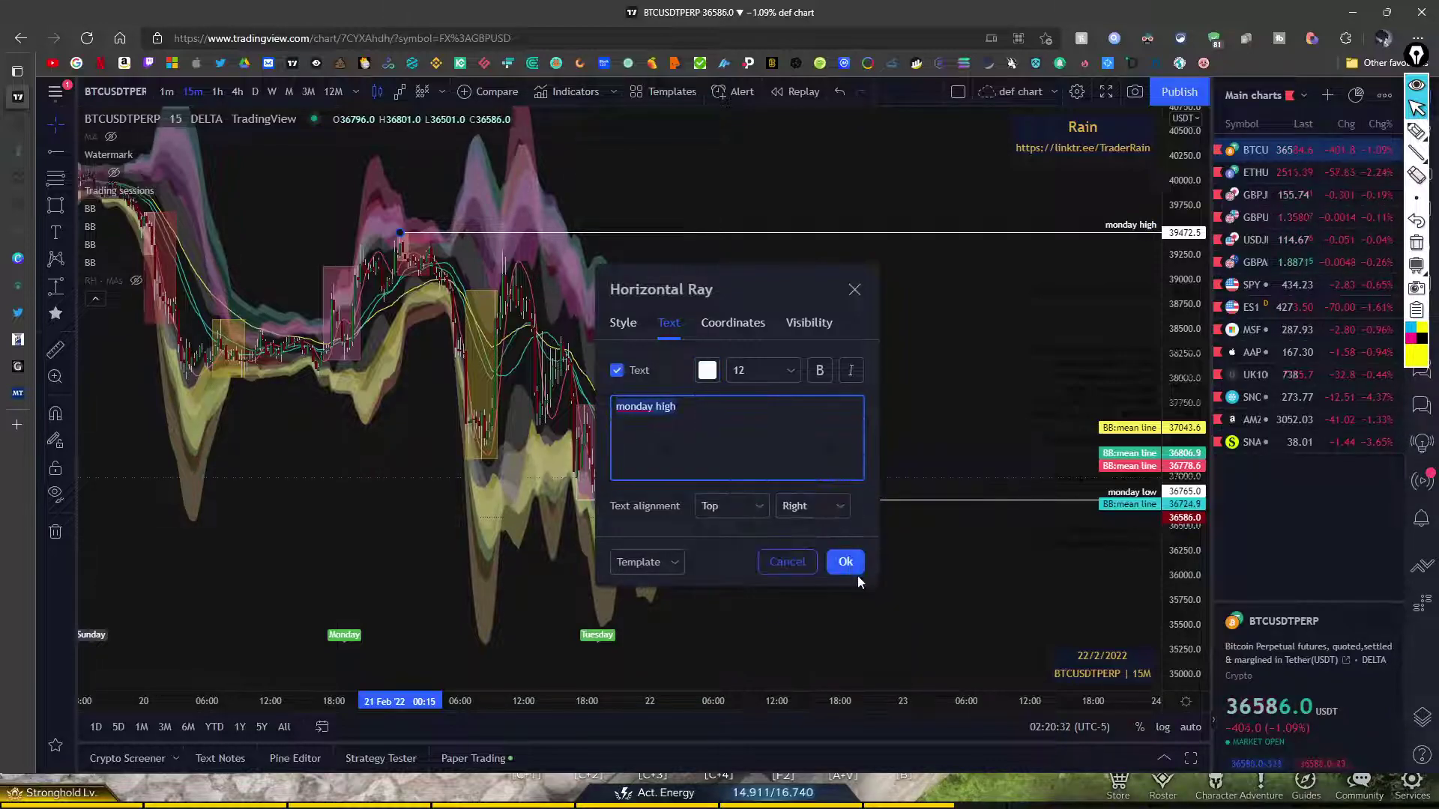
pyautogui.click(861, 562)
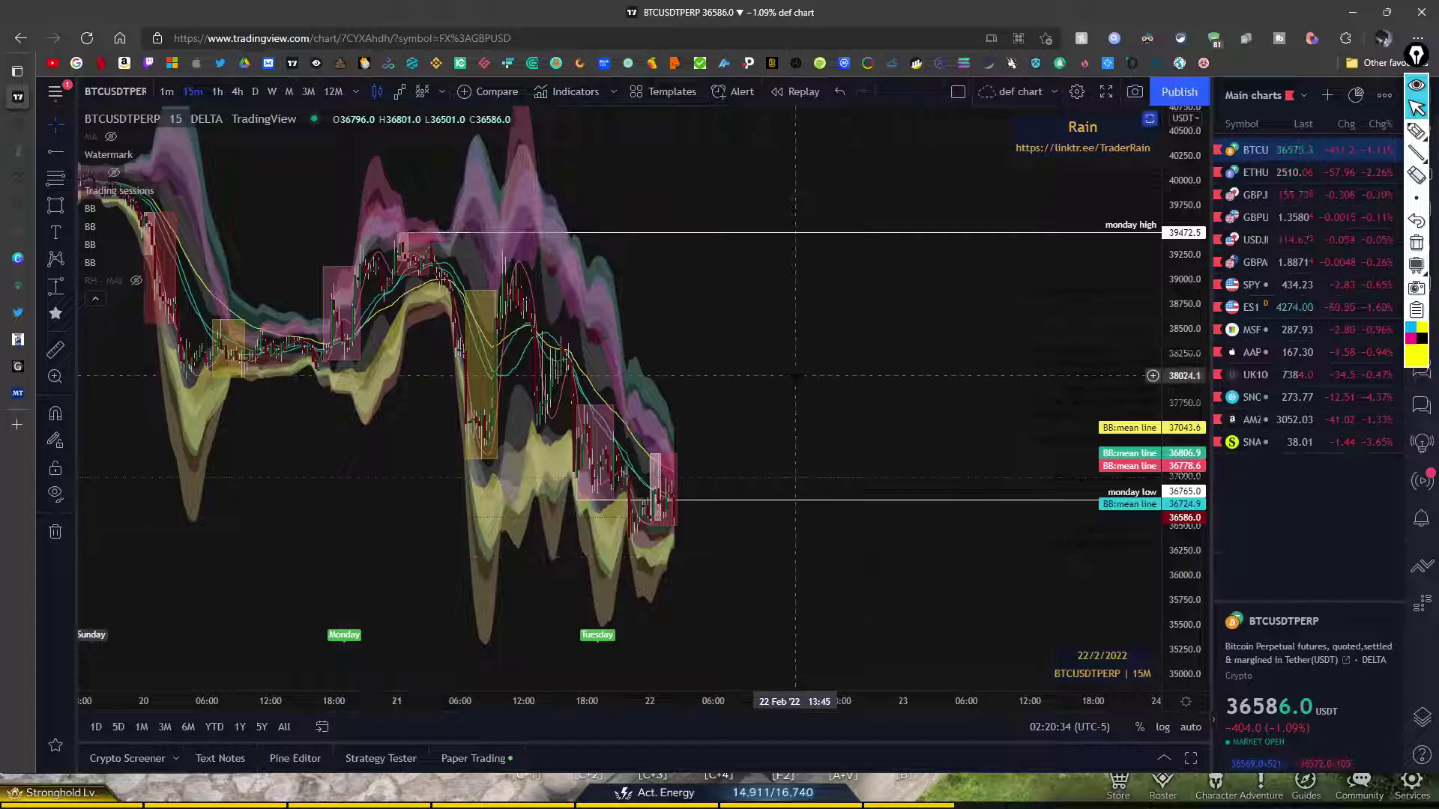
# - With snapping on, measure from the monday low down to the recent low: -510.2 (-1.39%)
pyautogui.moveTo(808, 386); pyautogui.dragTo(841, 352)
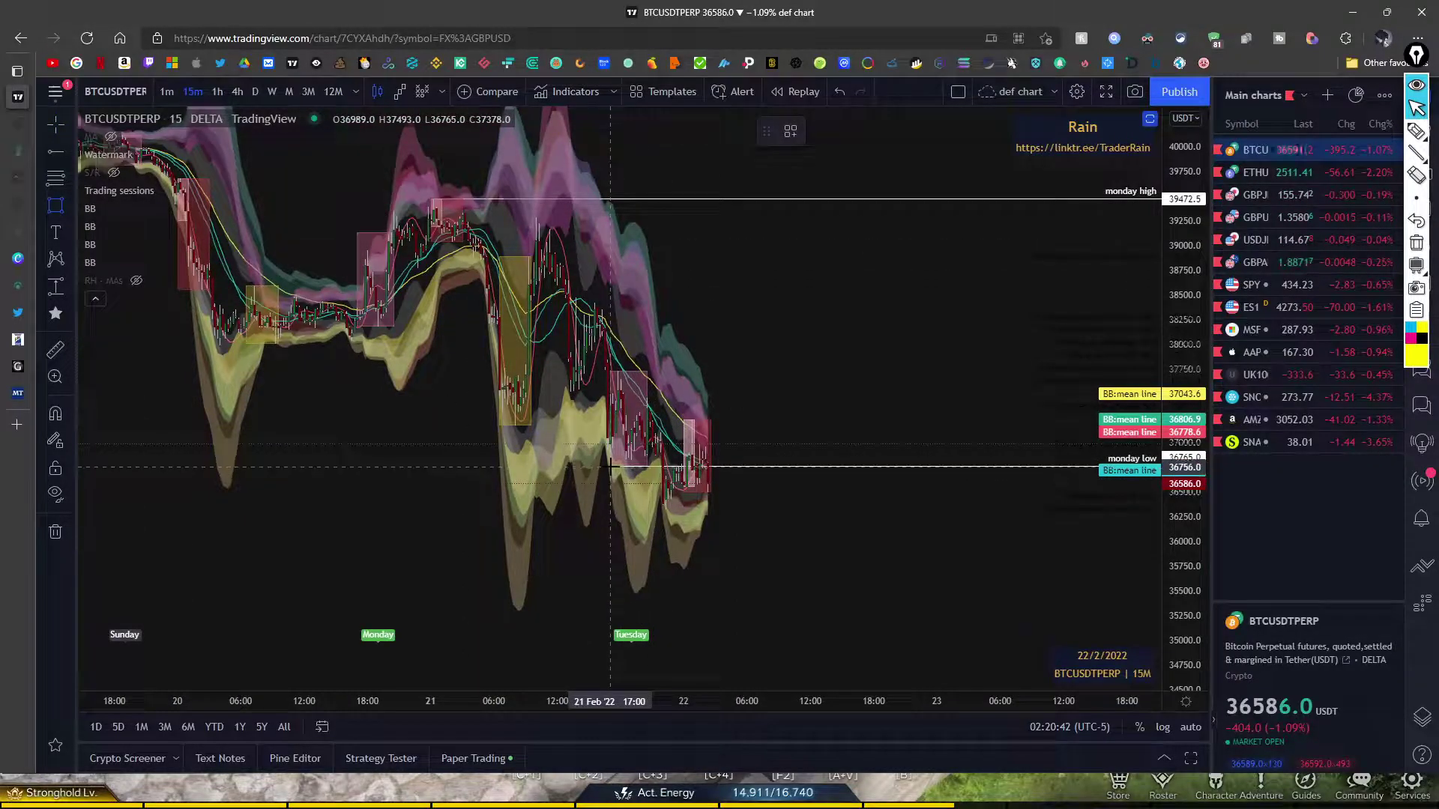
pyautogui.press('ctrl')
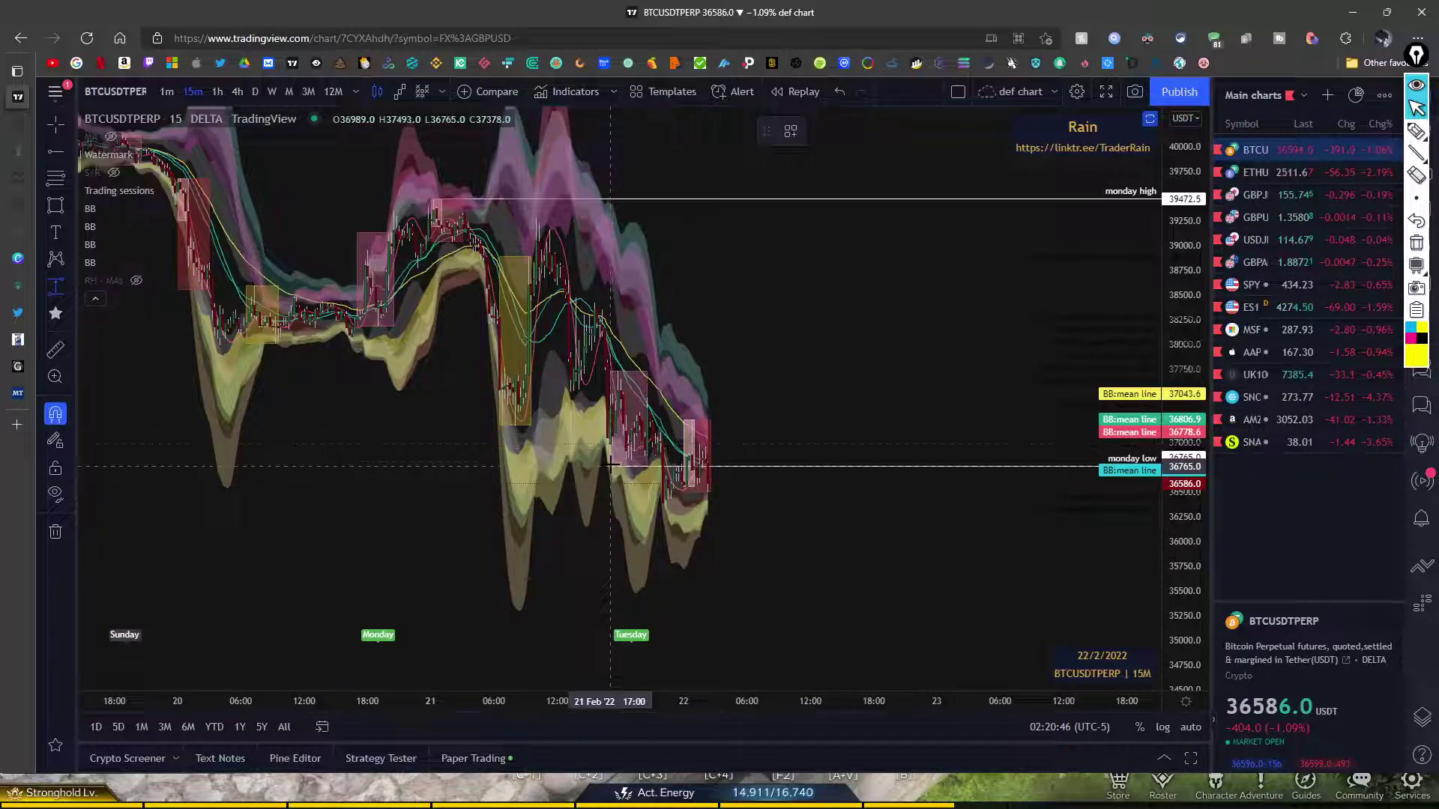
pyautogui.keyDown('shift'); pyautogui.click(610, 466); pyautogui.keyUp('shift')
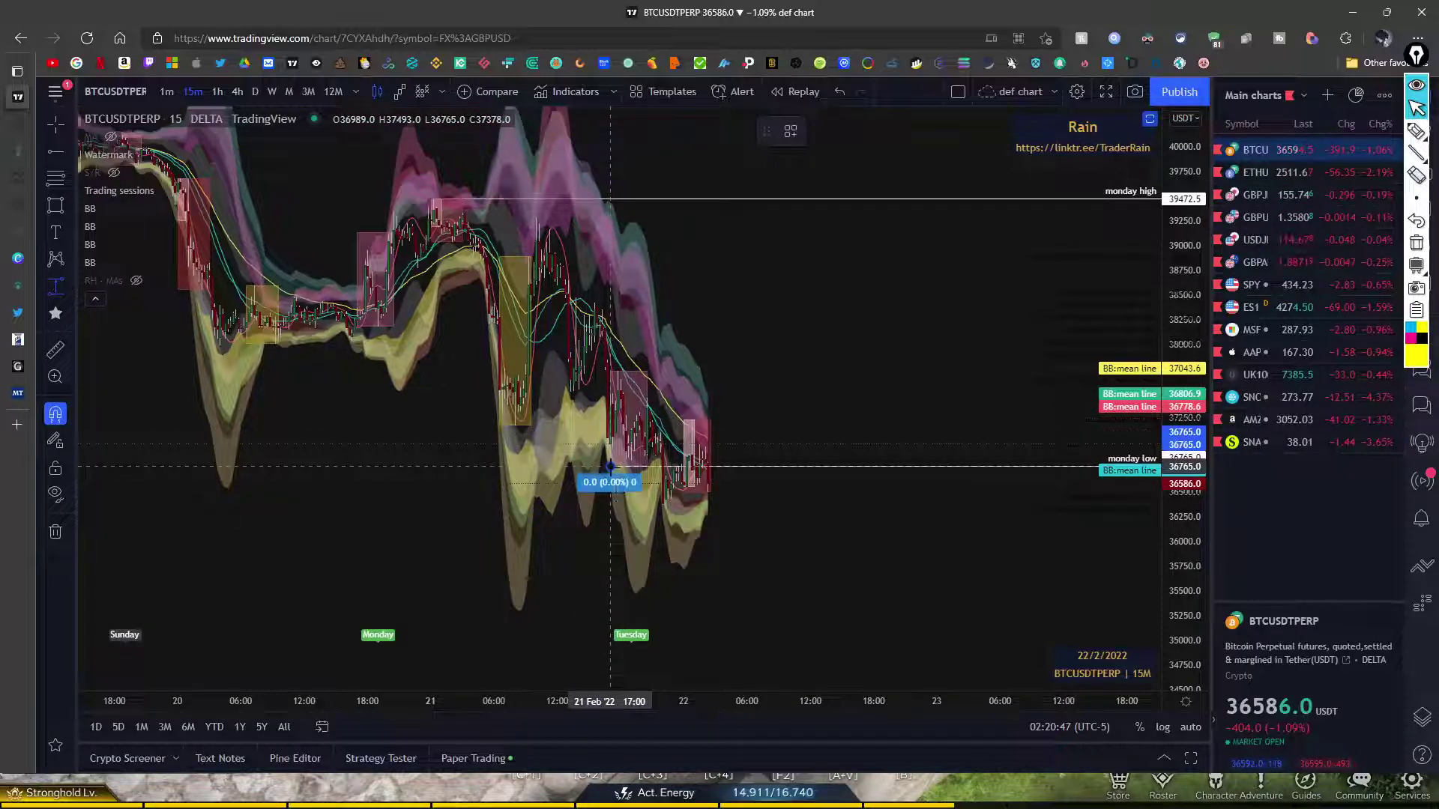
pyautogui.click(620, 515)
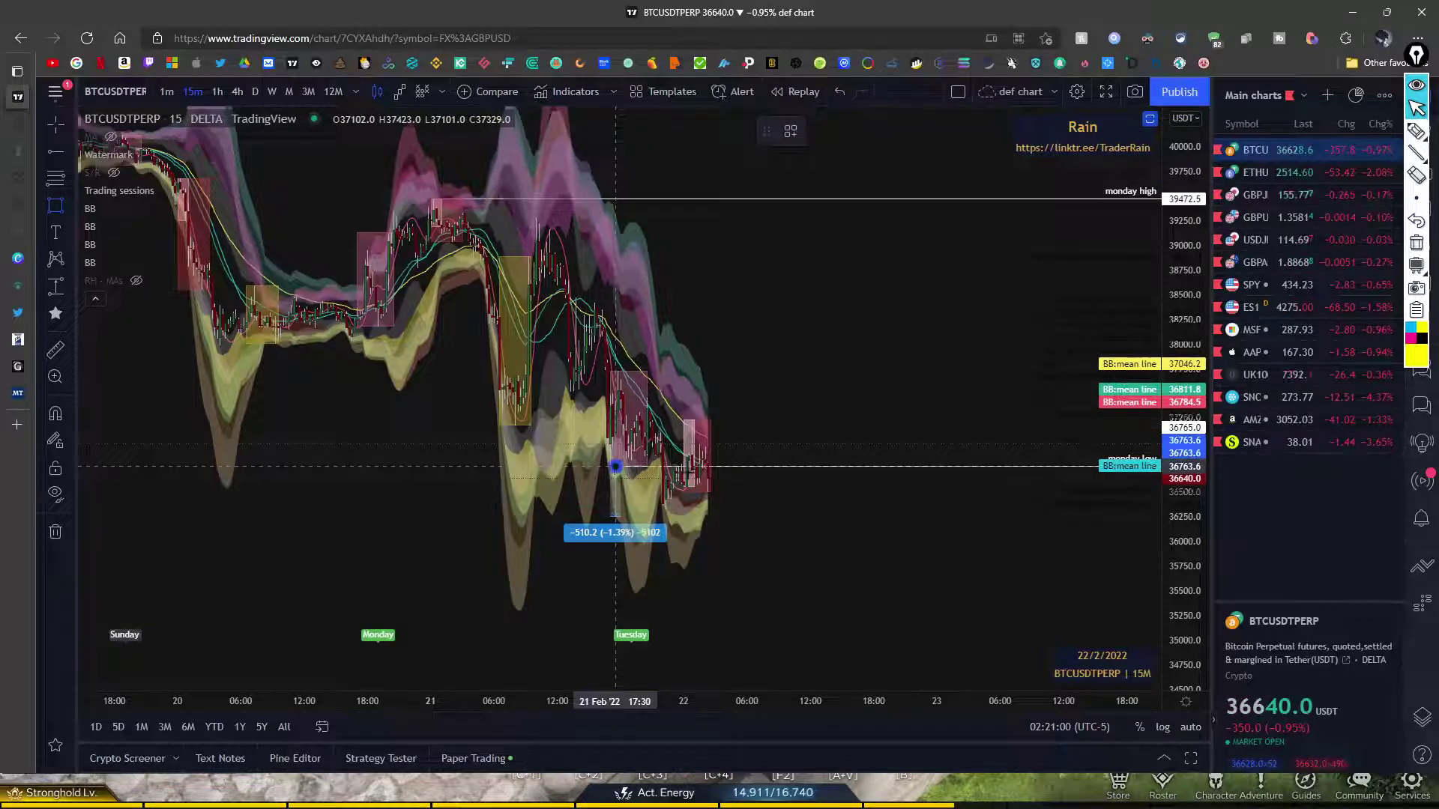
# - Draw a red zone from the monday low down to about 36,262, extending past the latest candles
pyautogui.moveTo(616, 466); pyautogui.dragTo(1048, 516)
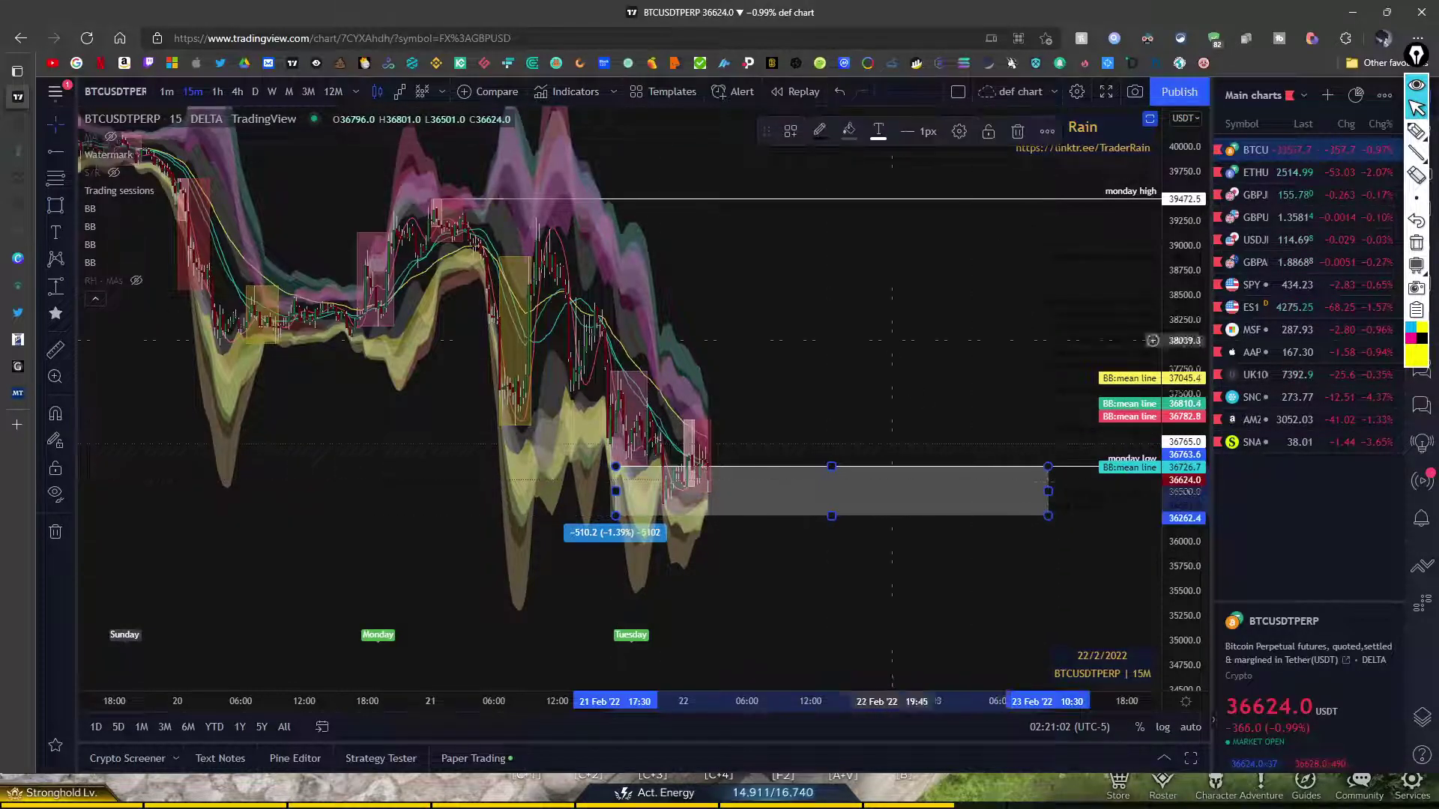
pyautogui.click(848, 132)
pyautogui.click(850, 177)
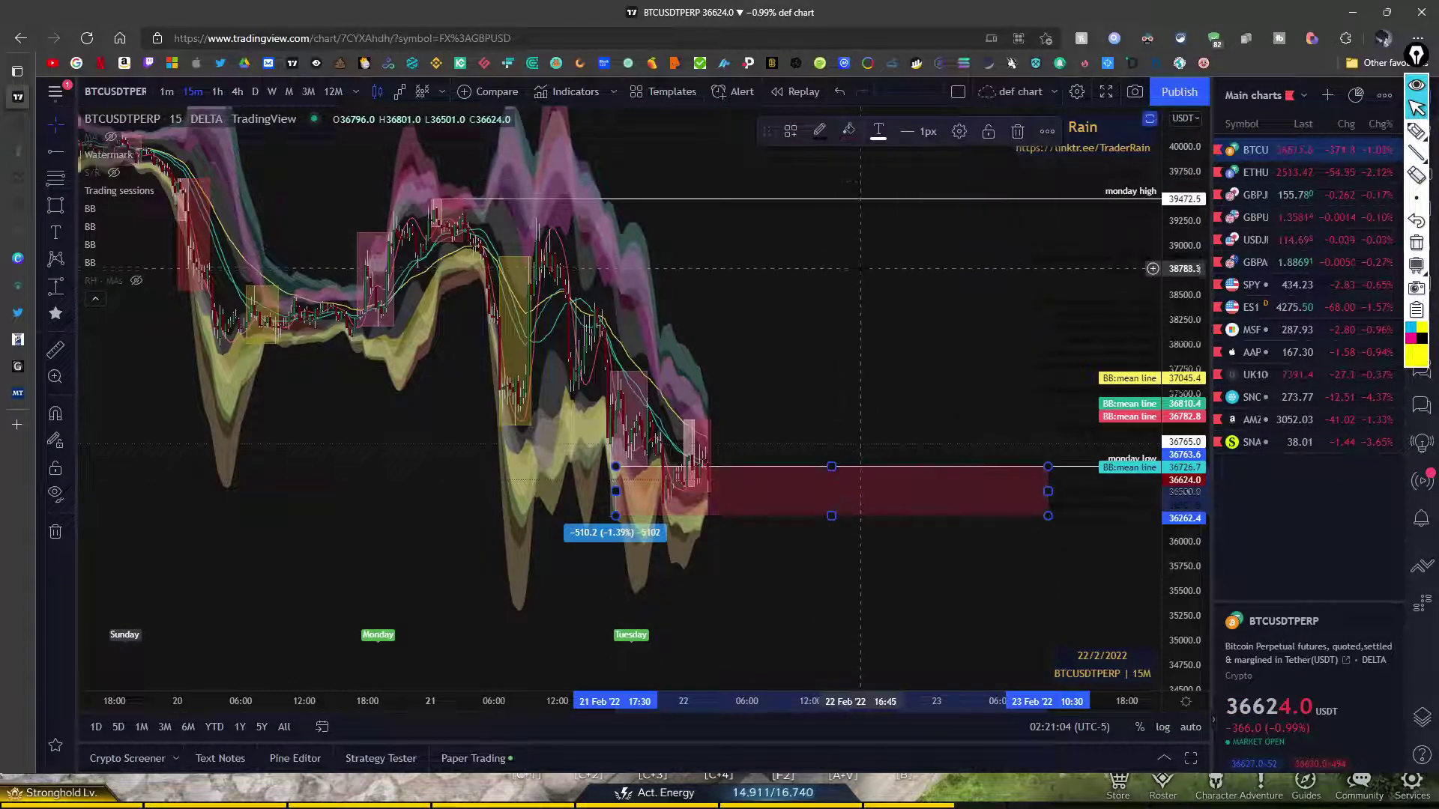
pyautogui.click(790, 132)
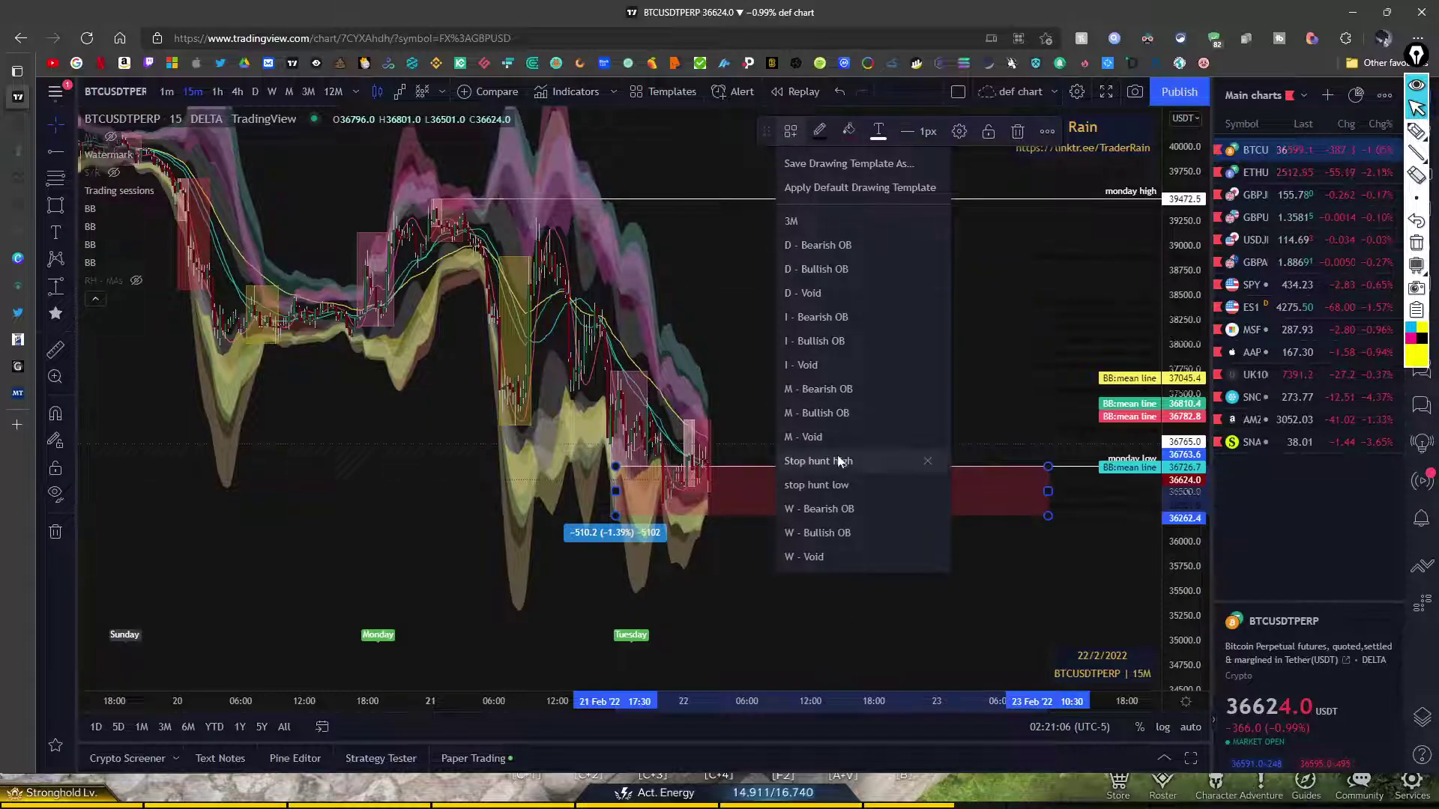
pyautogui.click(852, 393)
pyautogui.moveTo(852, 393)
pyautogui.mouseDown()
pyautogui.moveTo(793, 366)
pyautogui.moveTo(738, 514)
pyautogui.mouseUp()
pyautogui.scroll(-3, 745, 395)
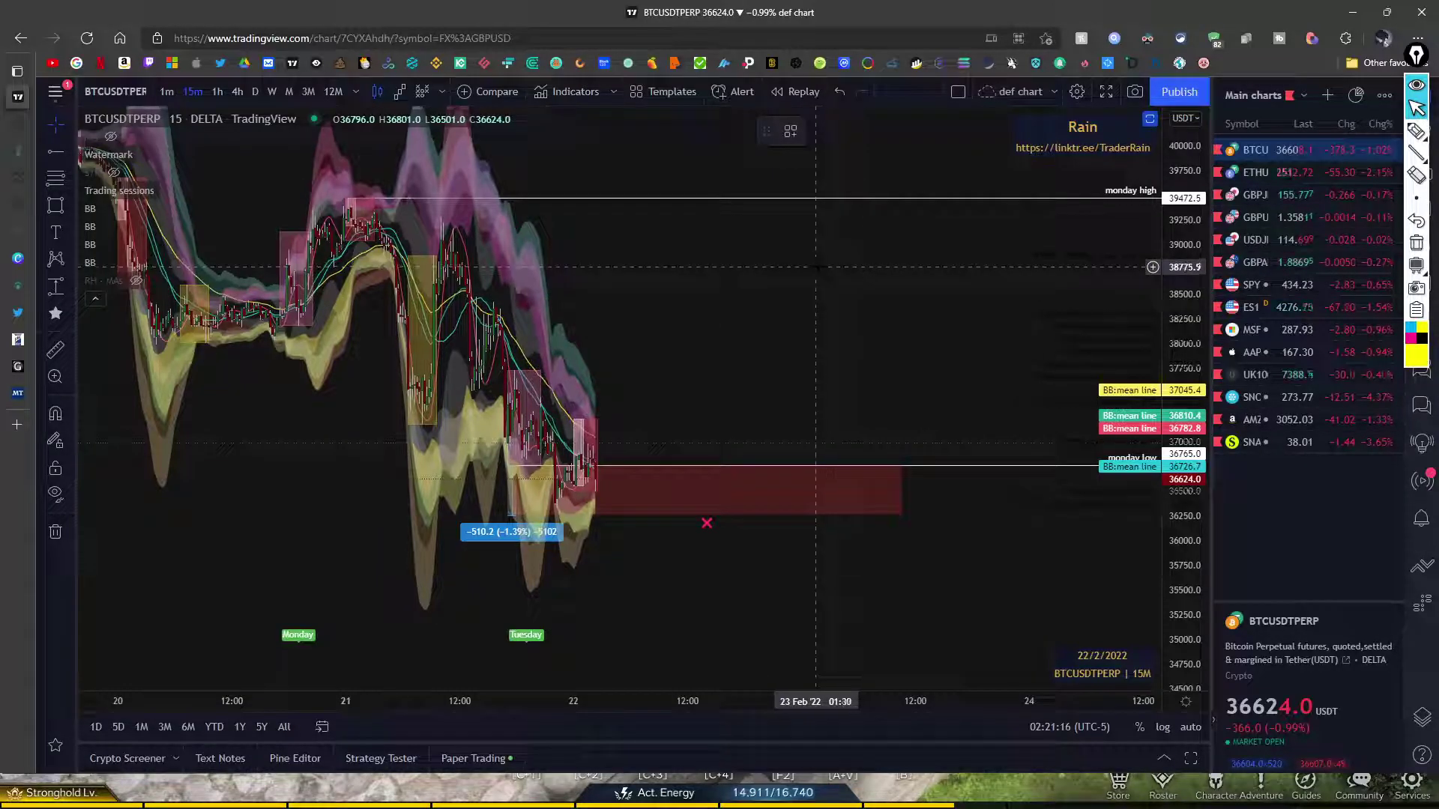
pyautogui.moveTo(120, 154)
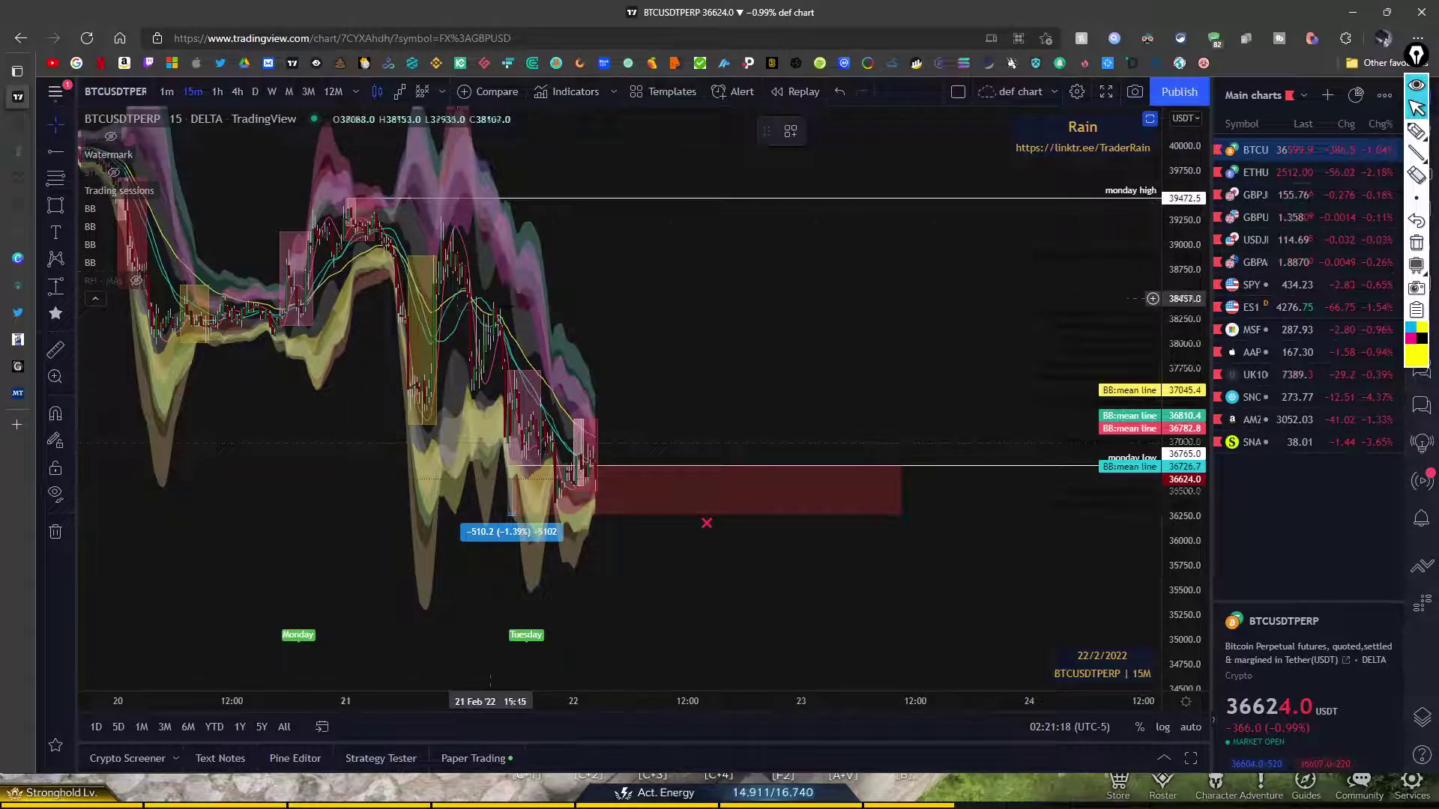
# - Bring up the TrendSpider BTCUSDT daily chart and zoom out to show from mid-January
pyautogui.press('super')
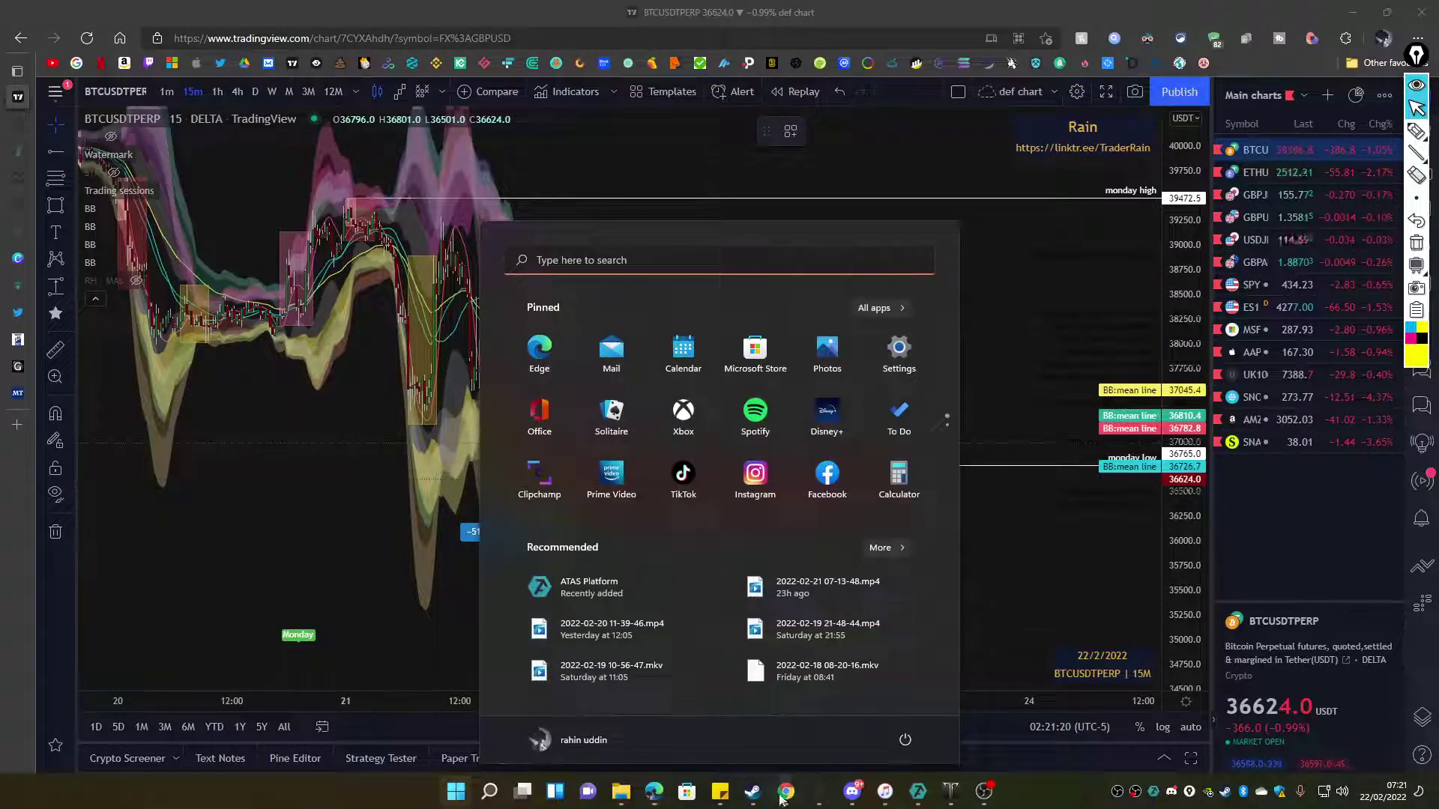
pyautogui.moveTo(784, 794)
pyautogui.click(872, 715)
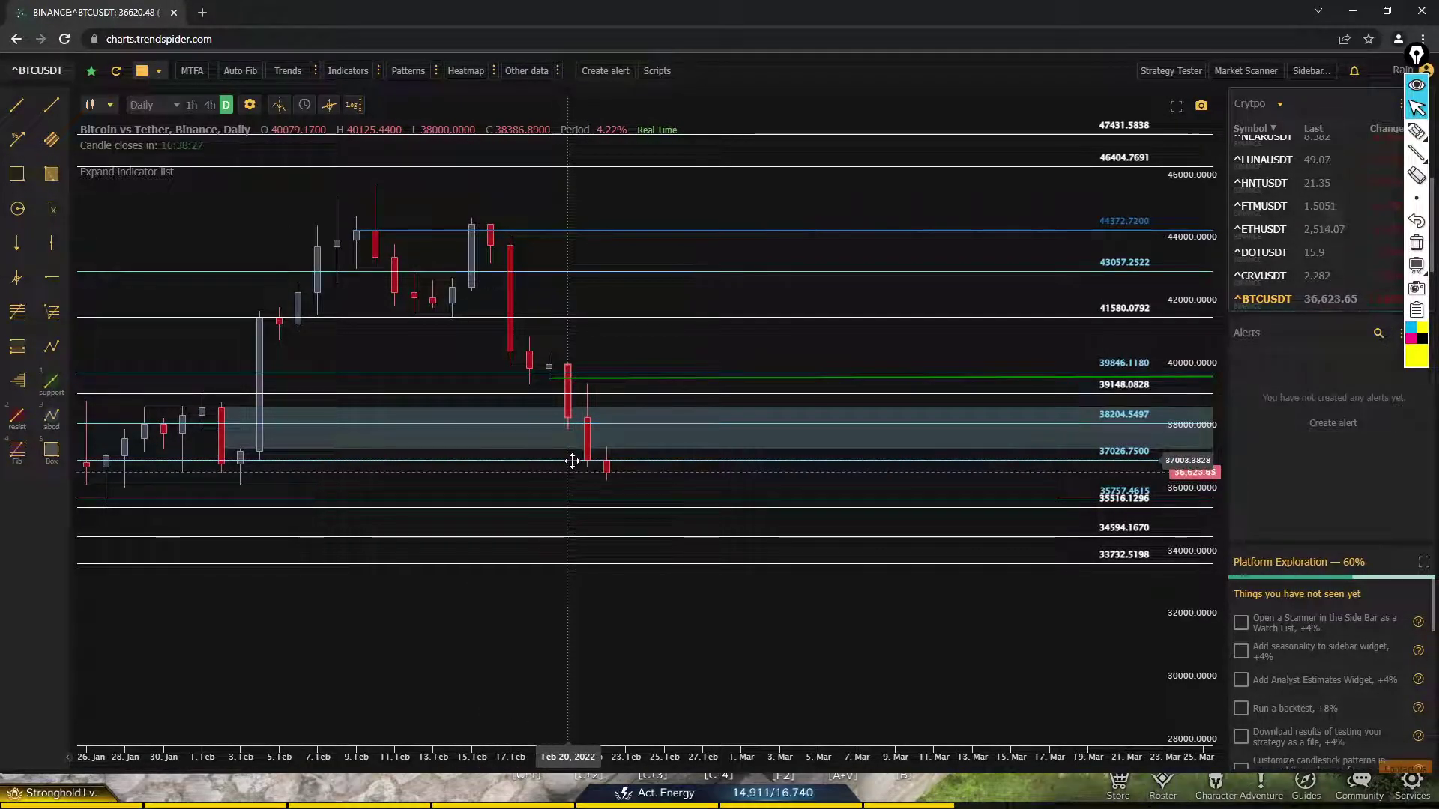
pyautogui.scroll(-3, 591, 460)
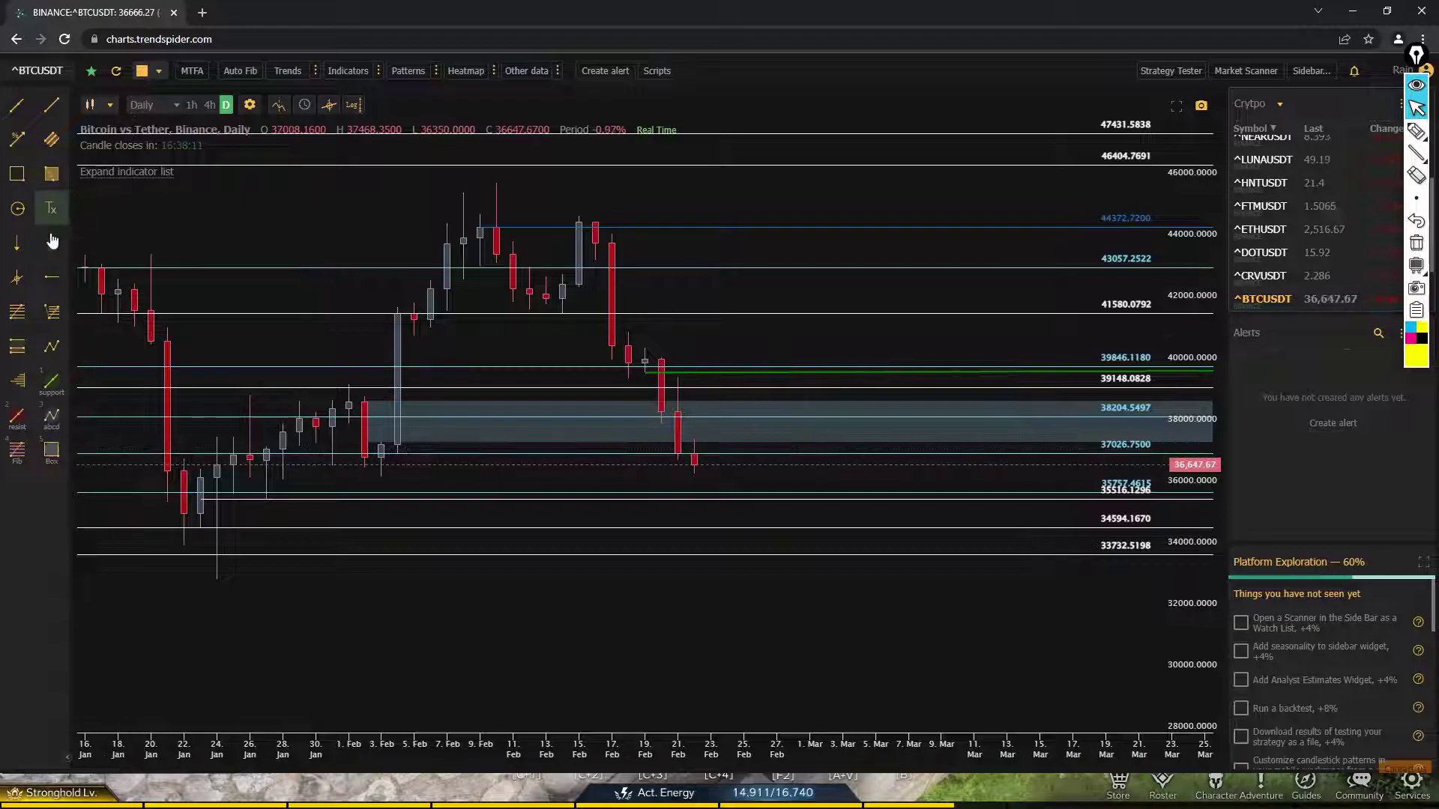
# - Place a trial 36250 horizontal line at the Feb 03 low, then remove it
pyautogui.click(52, 277)
pyautogui.click(381, 477)
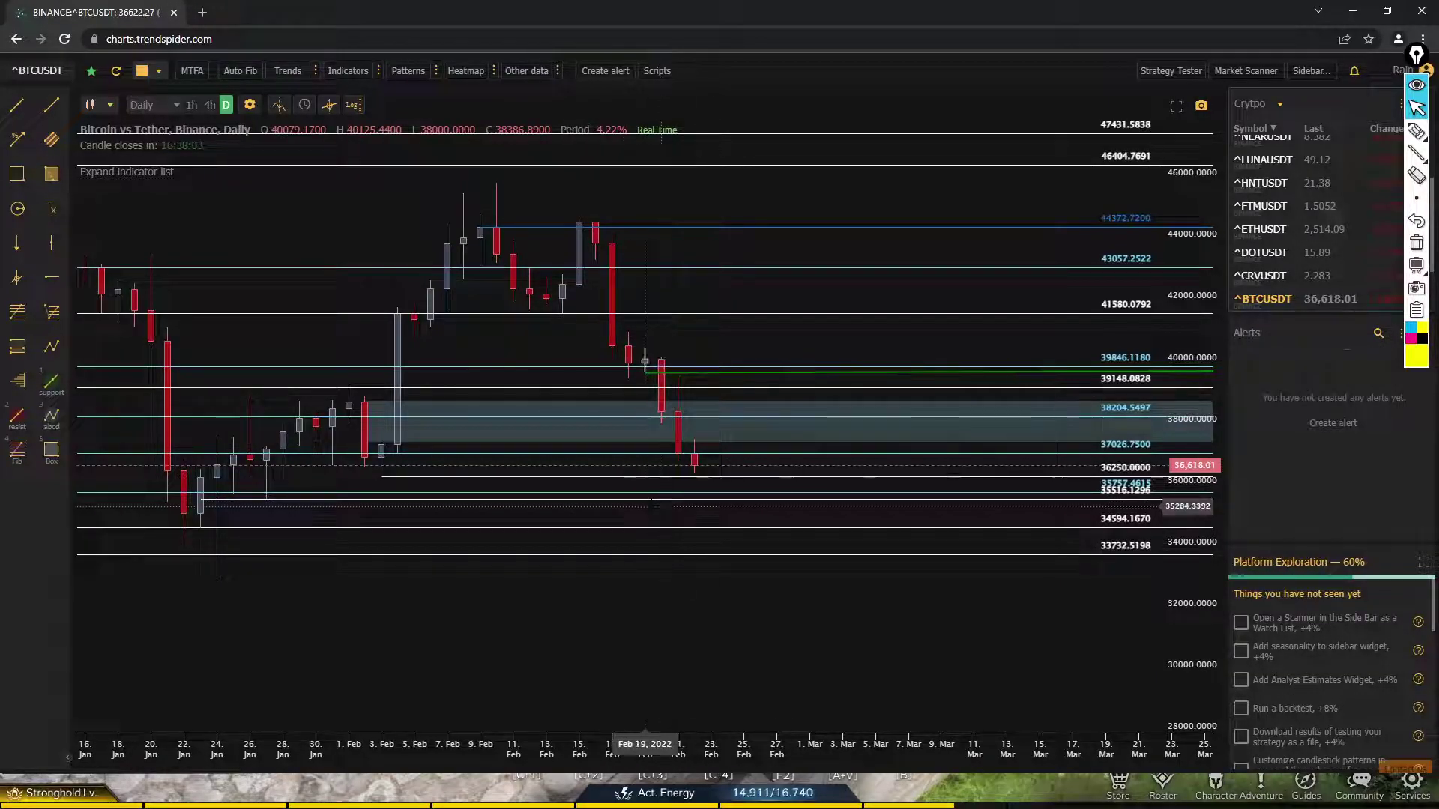
pyautogui.rightClick(601, 478)
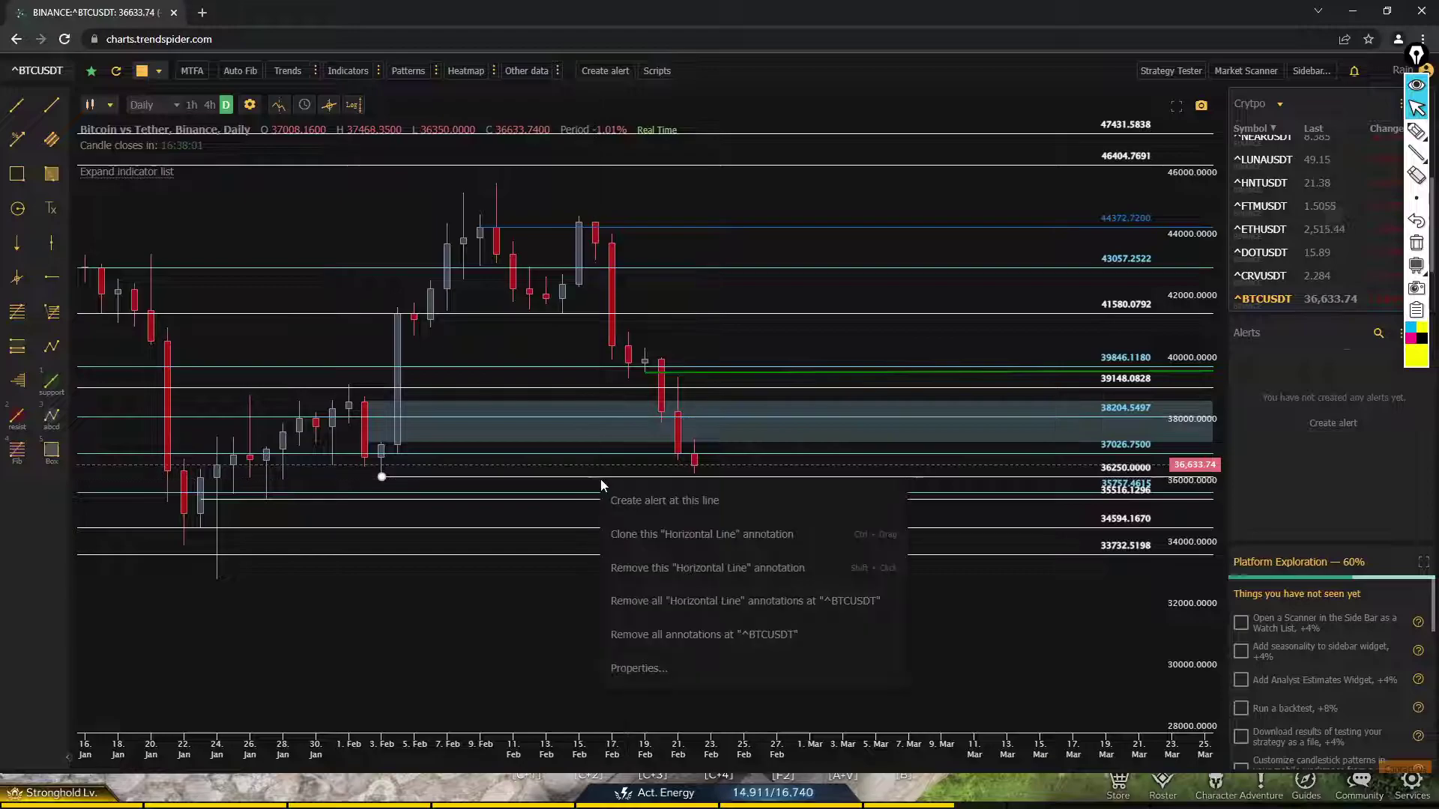
pyautogui.click(659, 566)
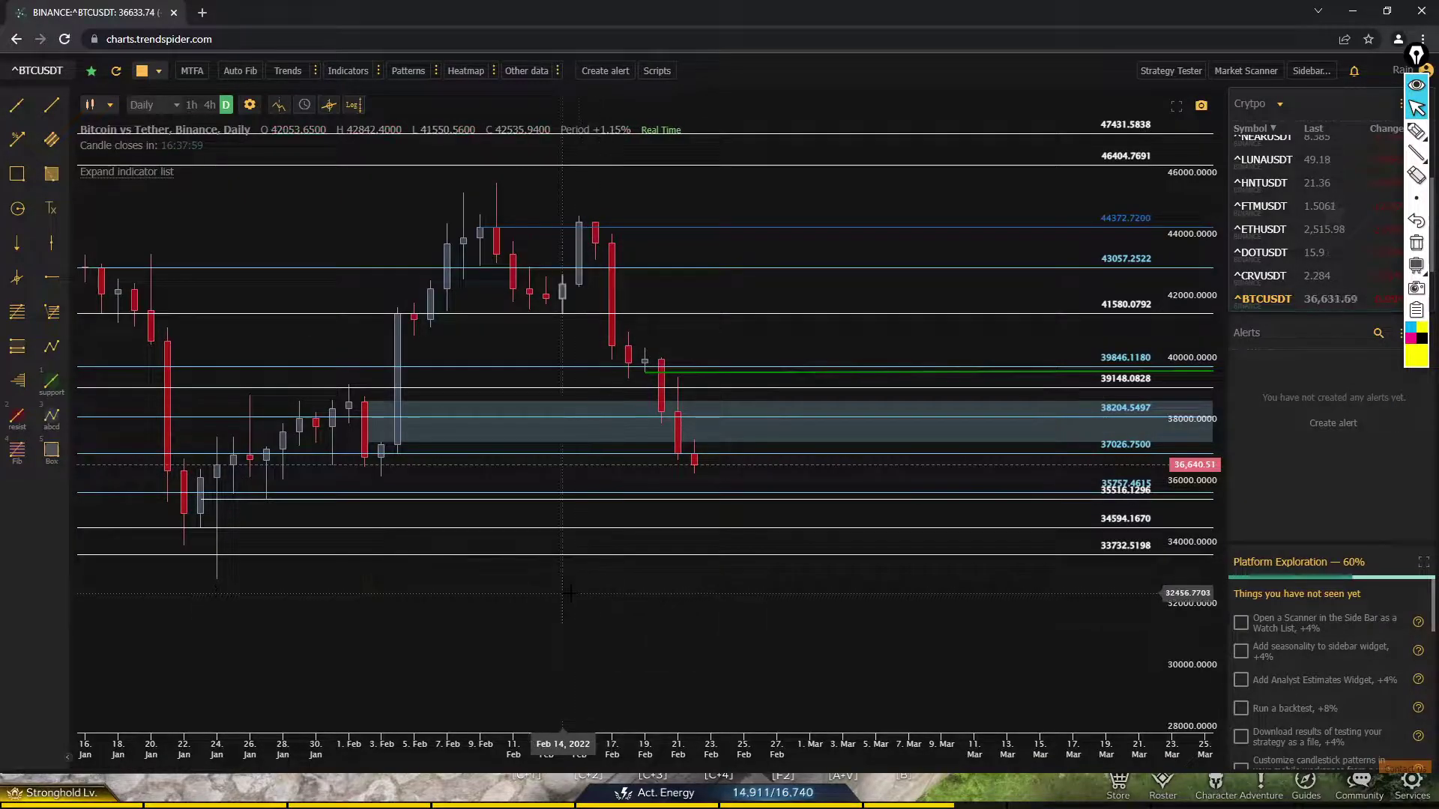
# - Draw a green support line rising from the Jan 28 low to the latest candle
pyautogui.moveTo(578, 590); pyautogui.dragTo(661, 590)
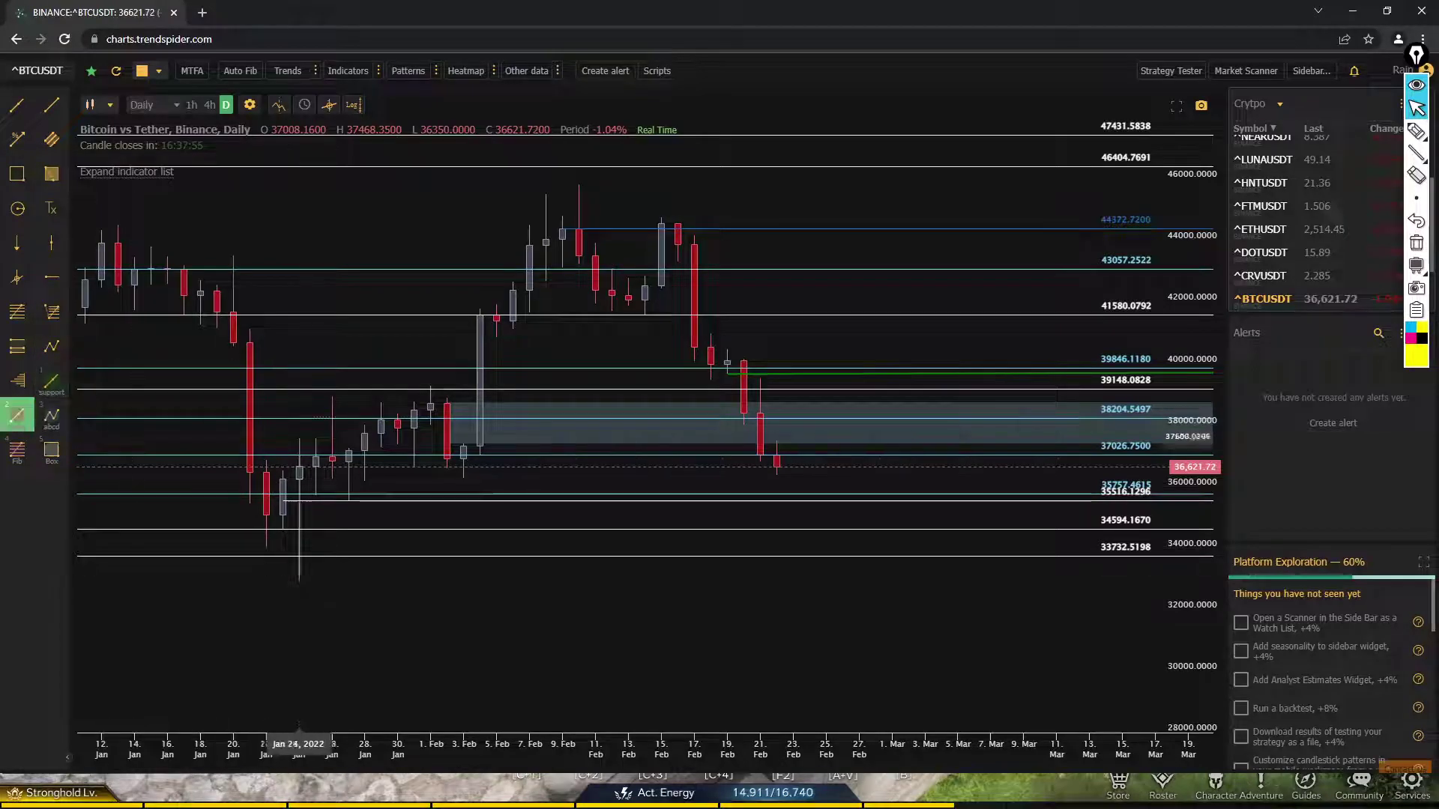
pyautogui.click(51, 381)
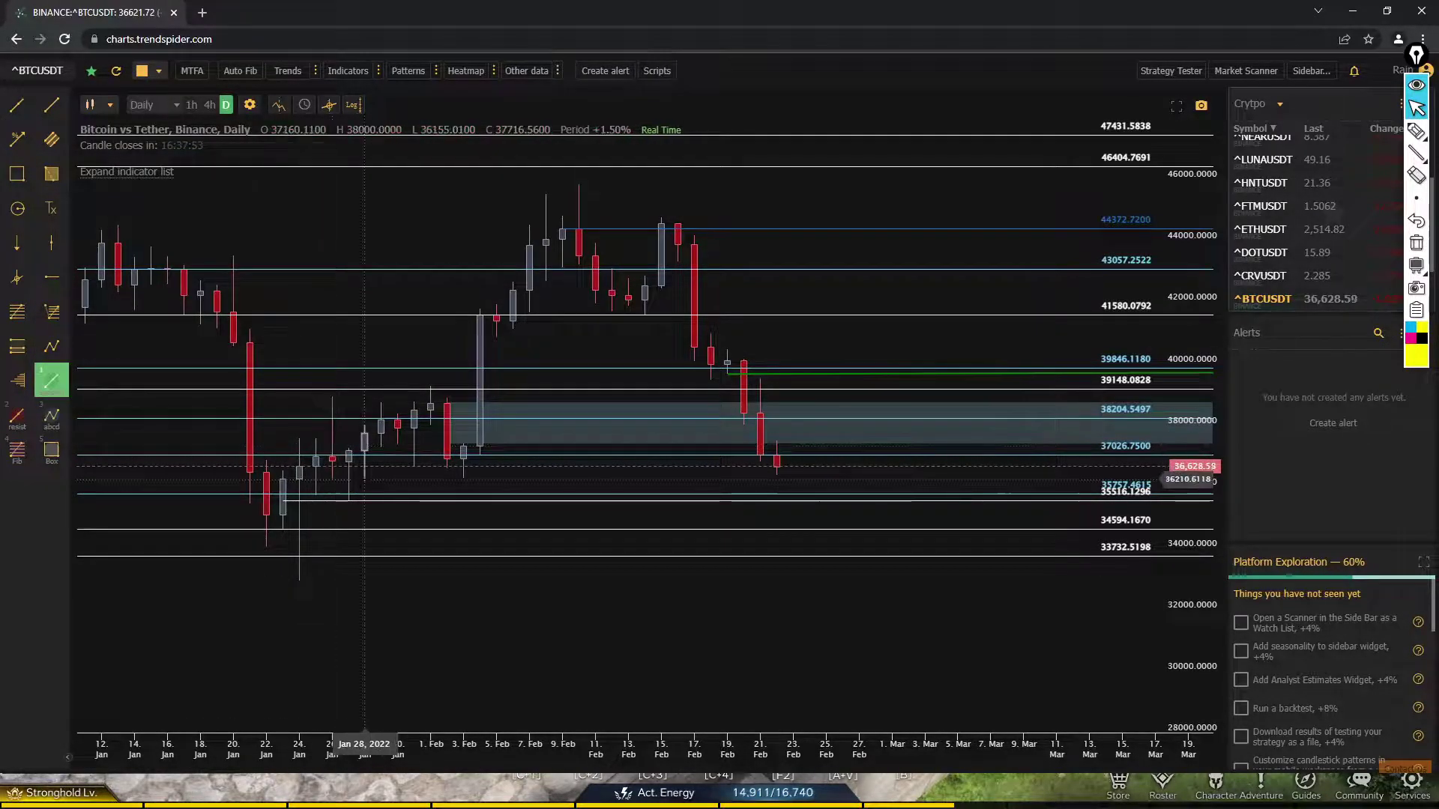
pyautogui.click(365, 479)
pyautogui.click(491, 476)
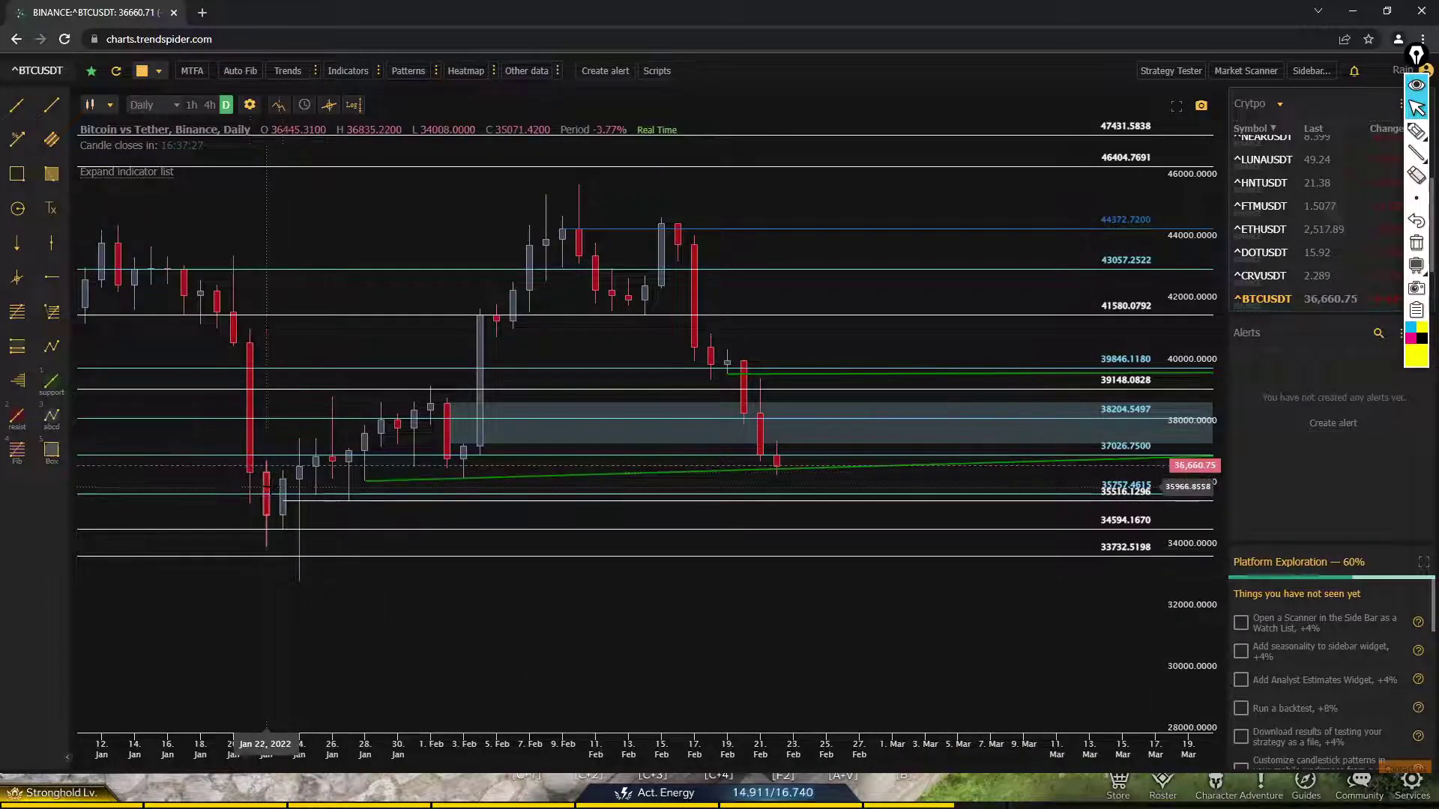
# - Draw an orange support zone from the Jan 22 candle around 35,600–36,250
pyautogui.click(51, 173)
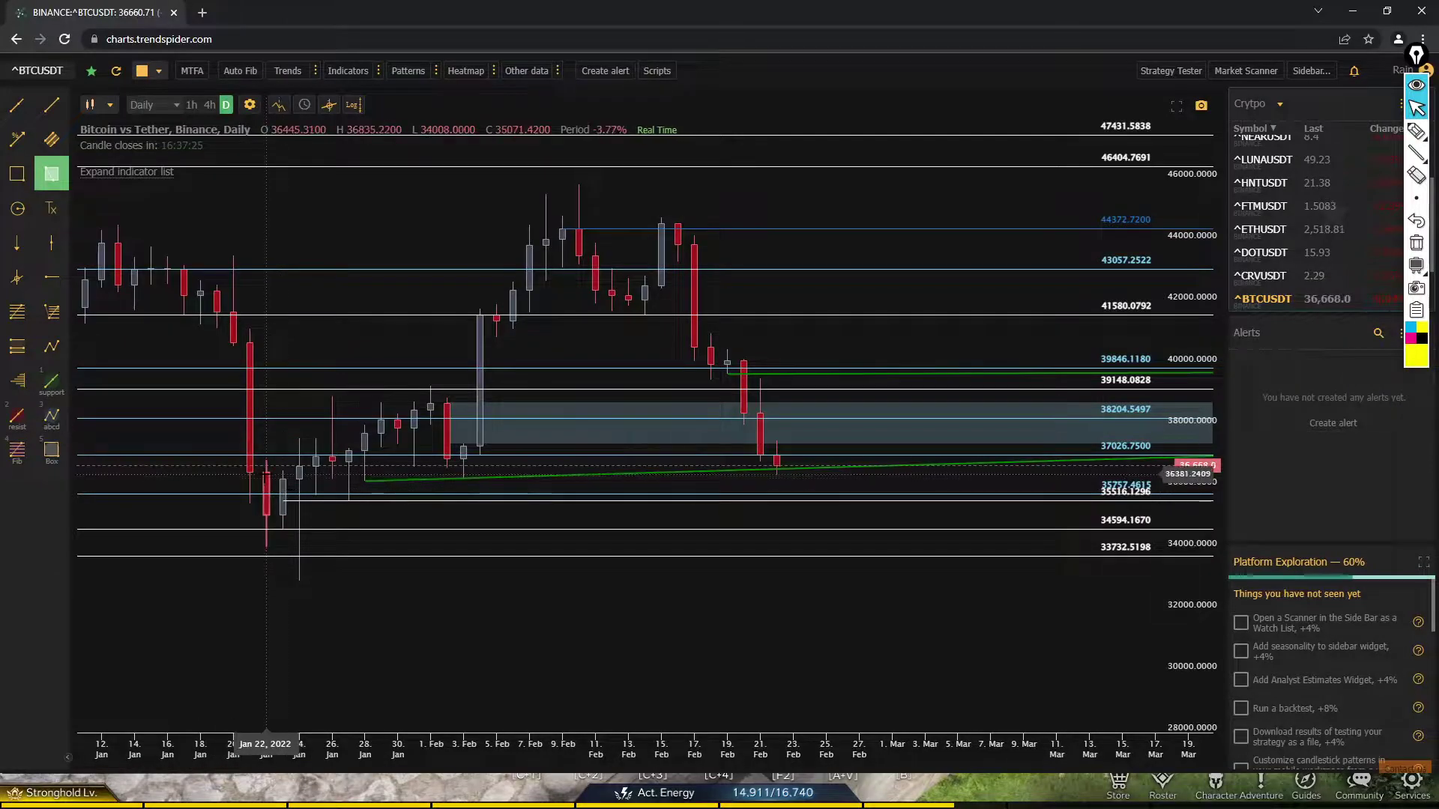
pyautogui.moveTo(266, 472); pyautogui.dragTo(268, 495)
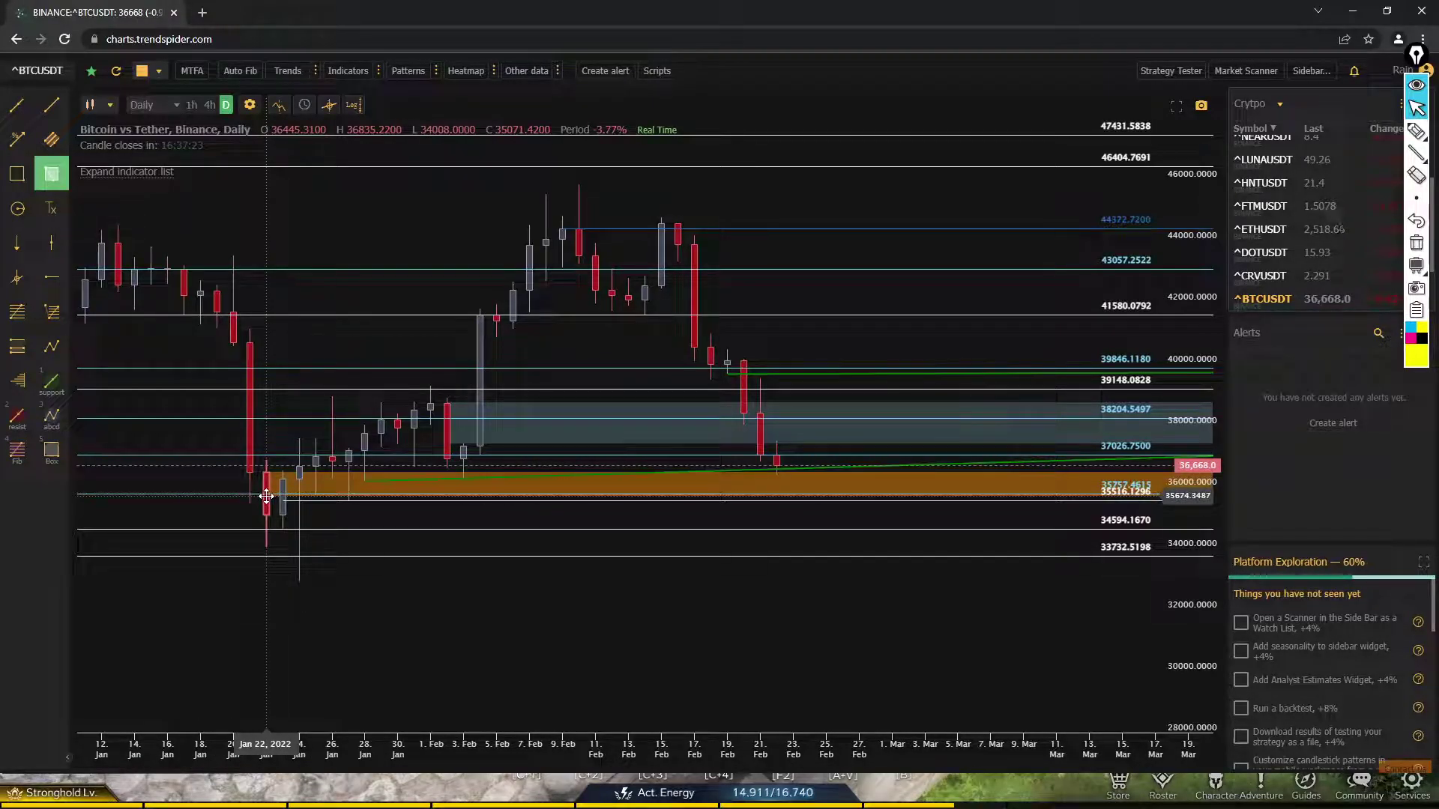
pyautogui.click(267, 495)
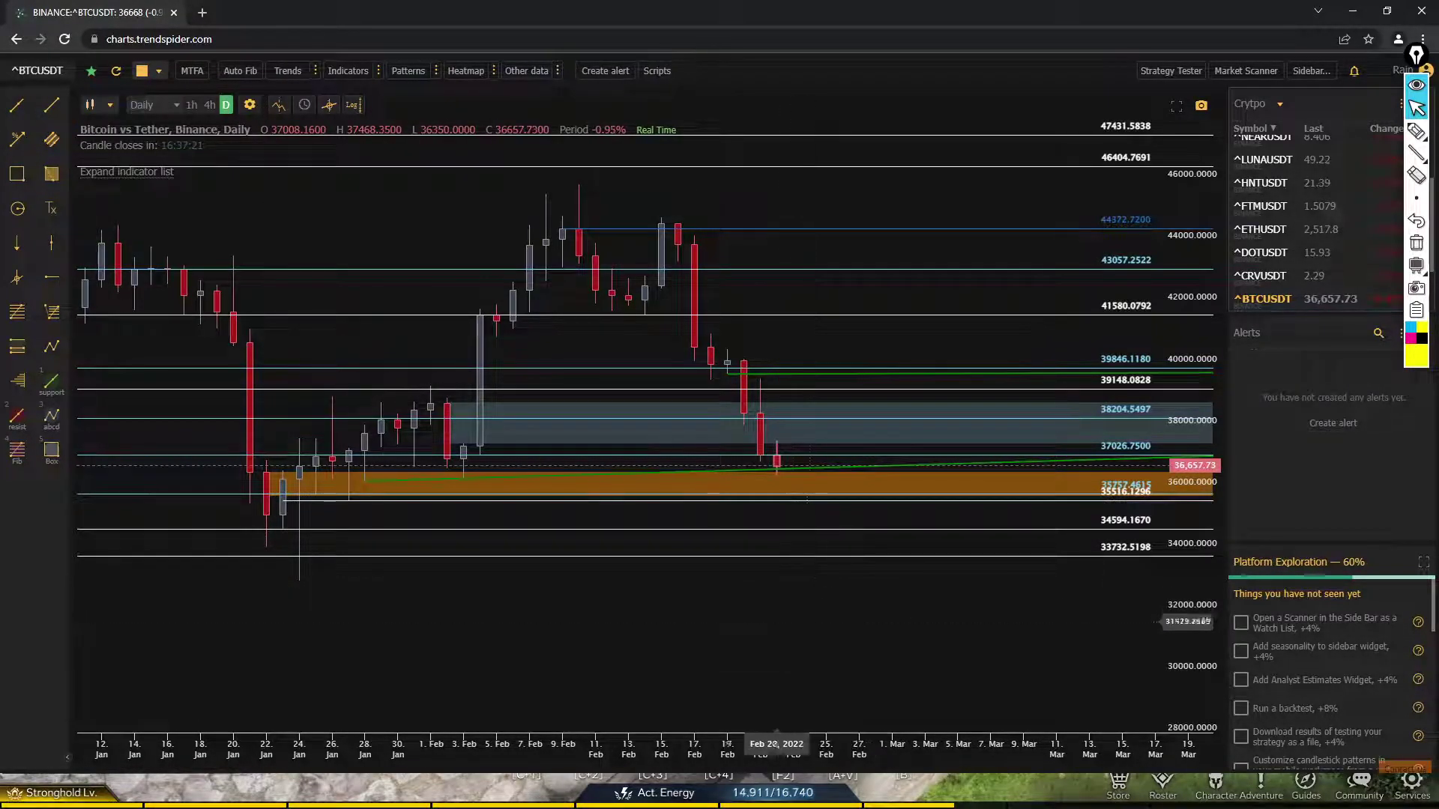
# - Remove the blue rectangle zone
pyautogui.moveTo(759, 731); pyautogui.dragTo(643, 723)
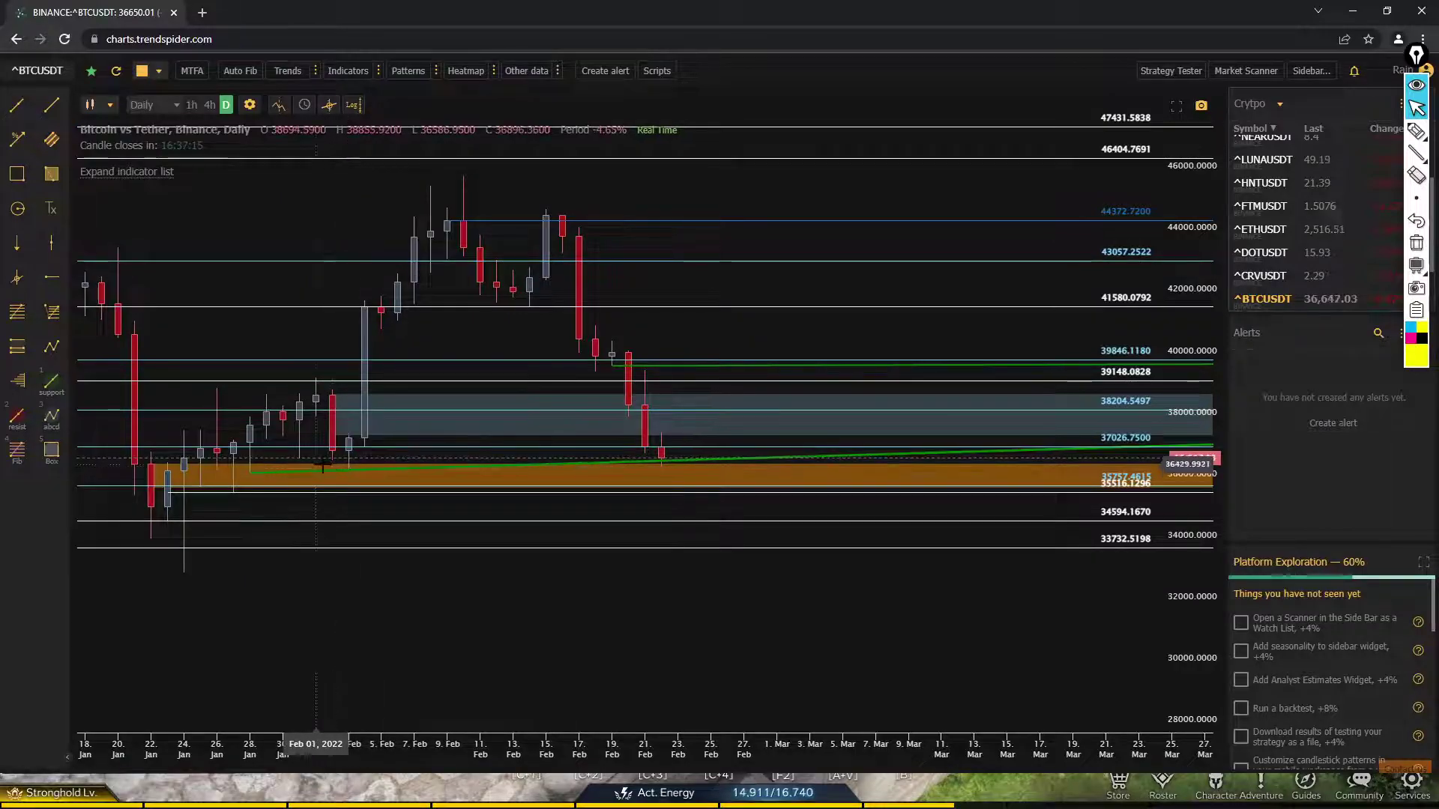
pyautogui.rightClick(425, 397)
pyautogui.click(487, 451)
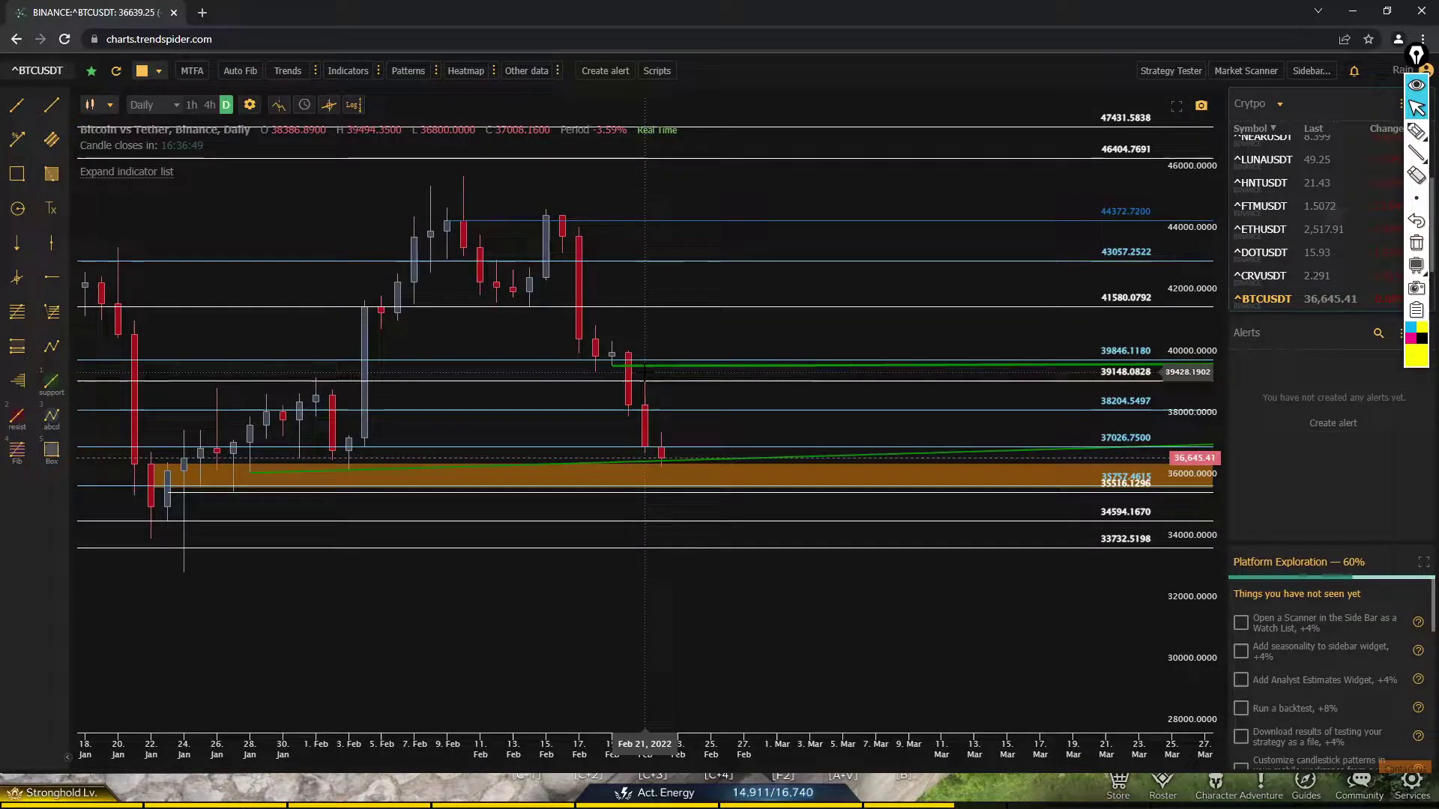
# - Preview 4-hour candles, return to daily, and delete the upper green ray
pyautogui.click(212, 104)
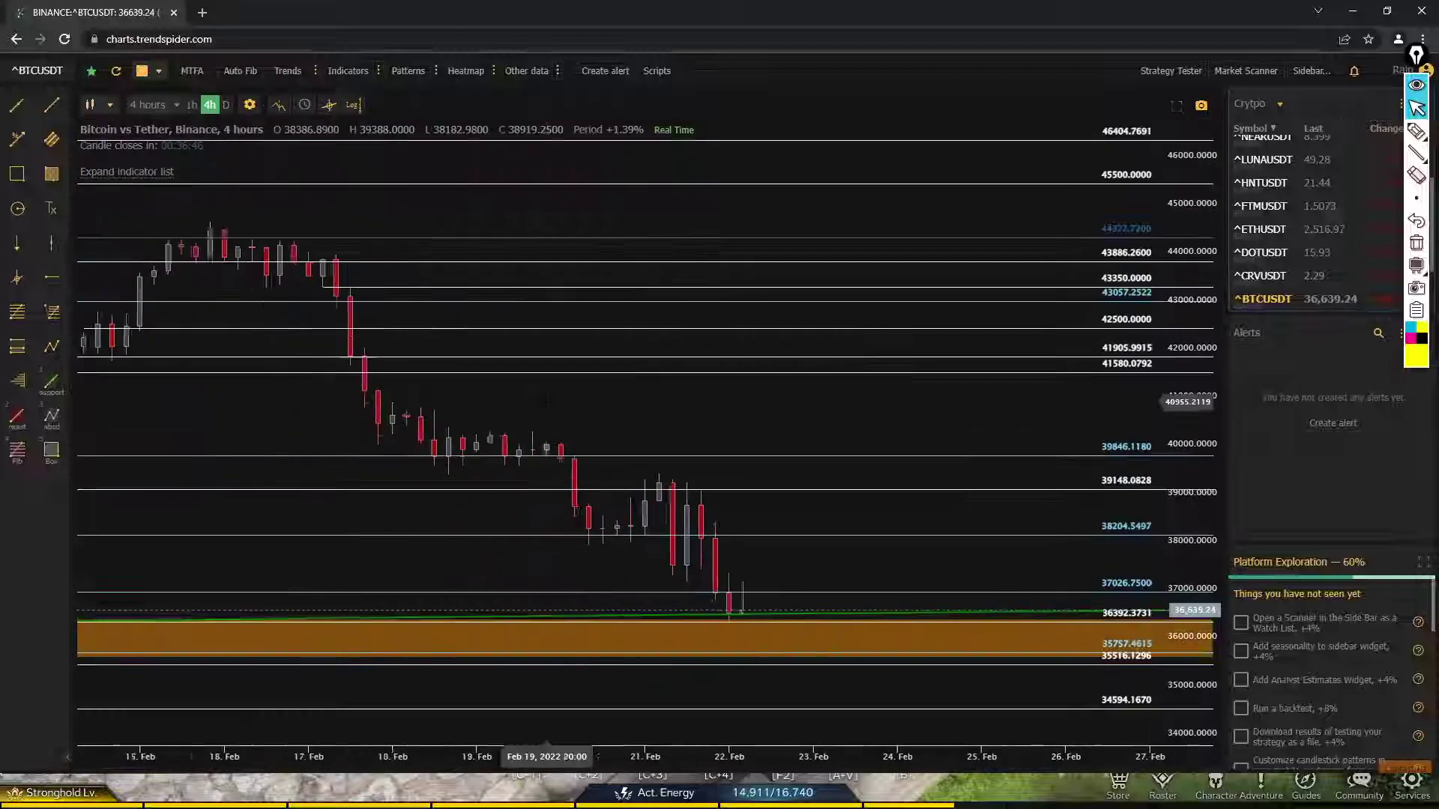
pyautogui.scroll(-5, 547, 402)
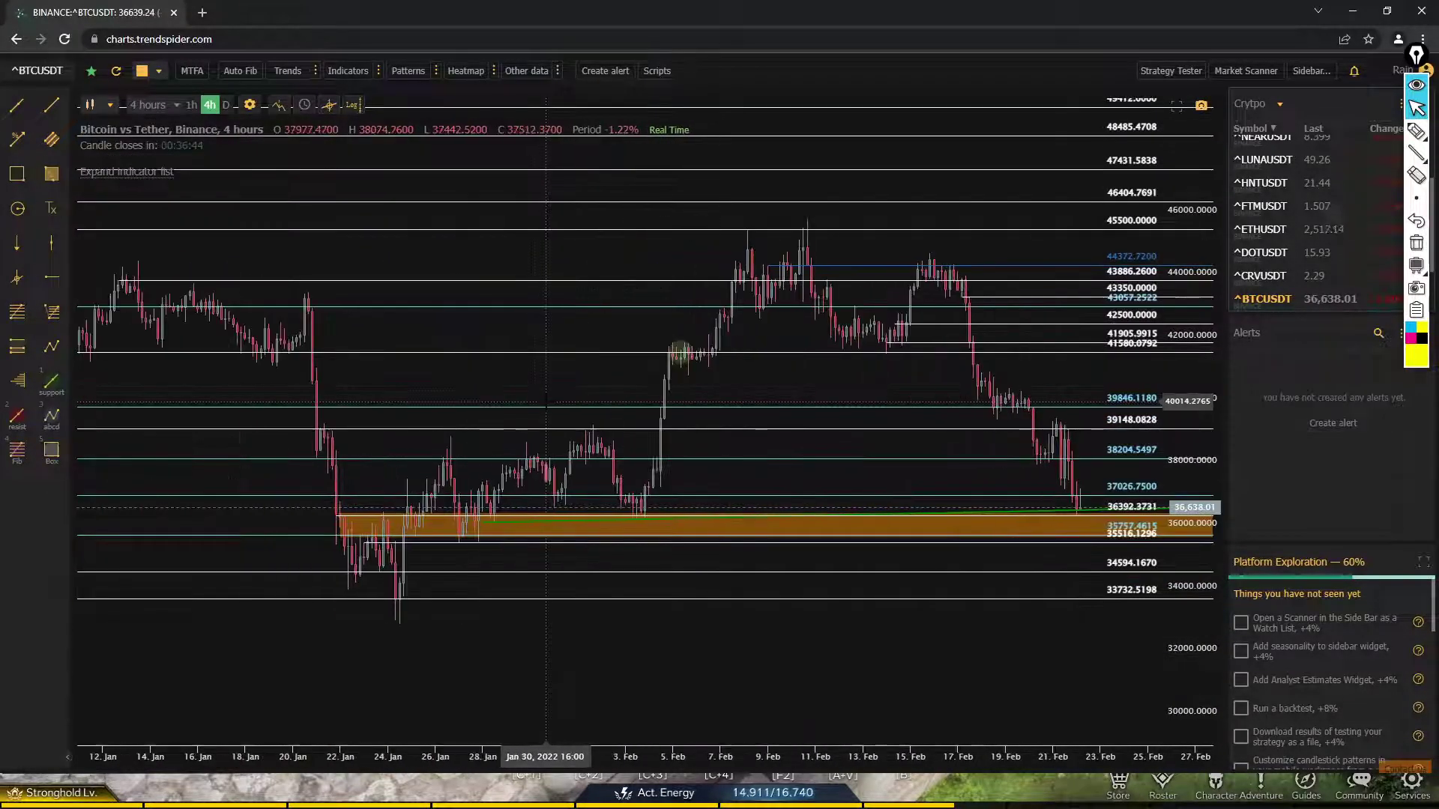
pyautogui.scroll(4, 547, 402)
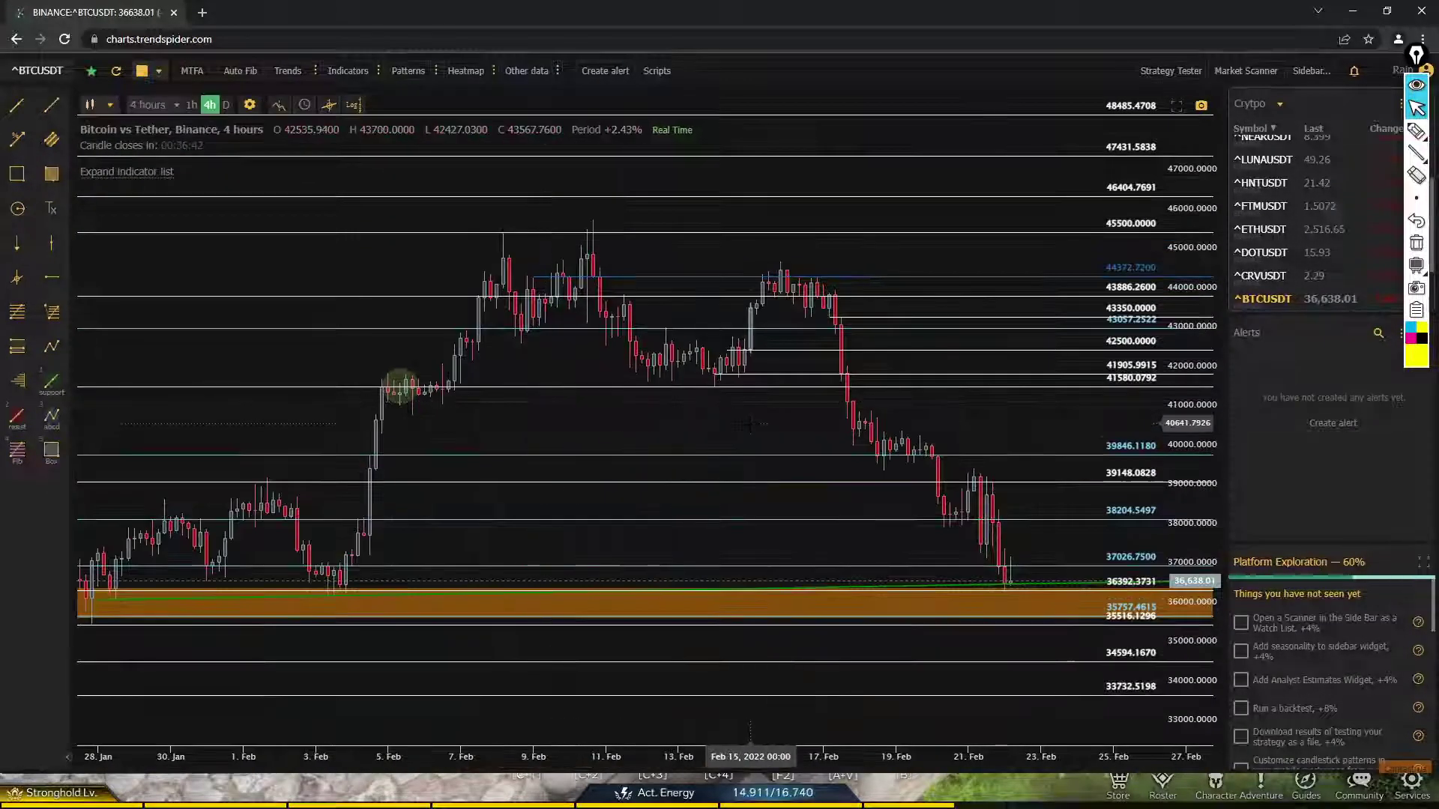
pyautogui.click(225, 105)
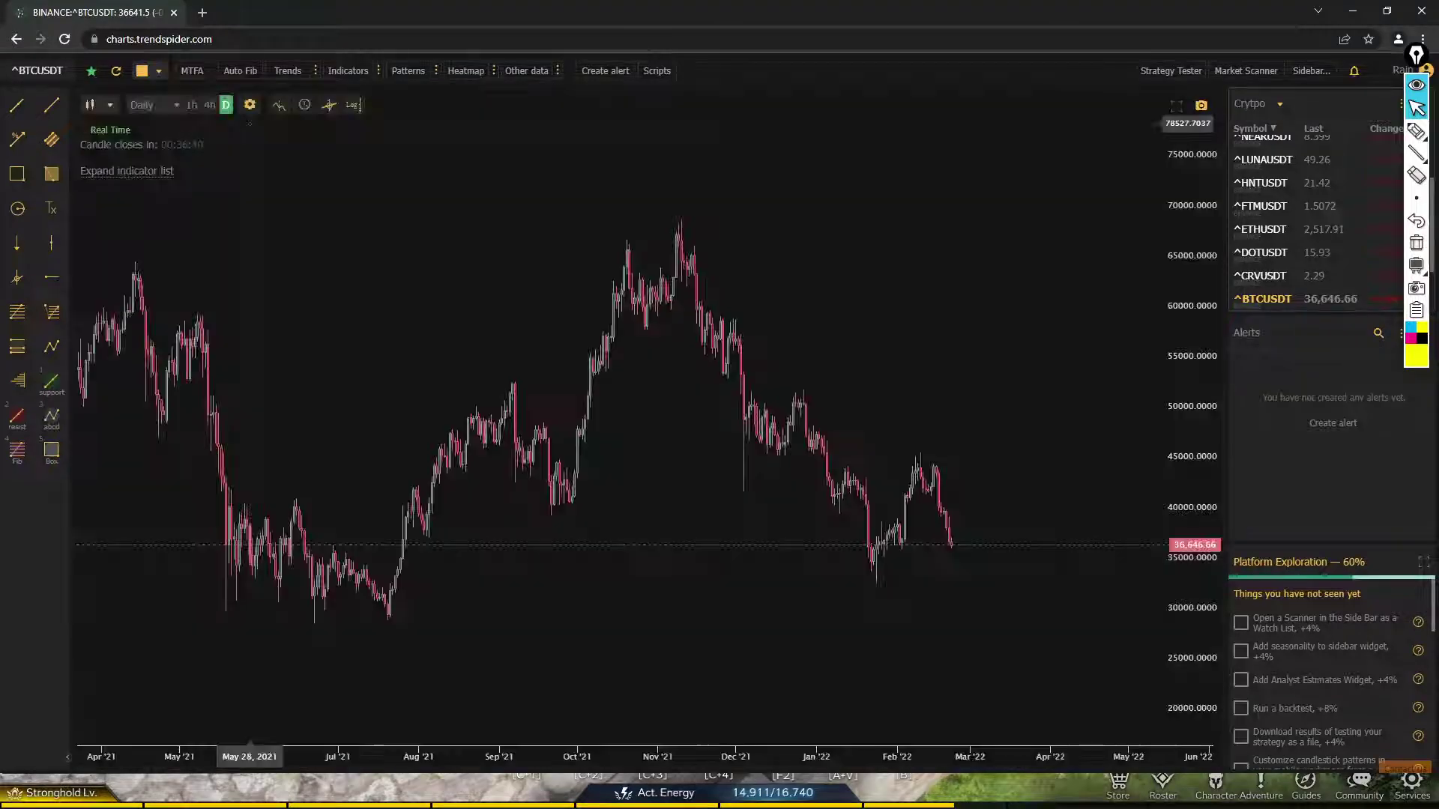
pyautogui.scroll(5, 585, 450)
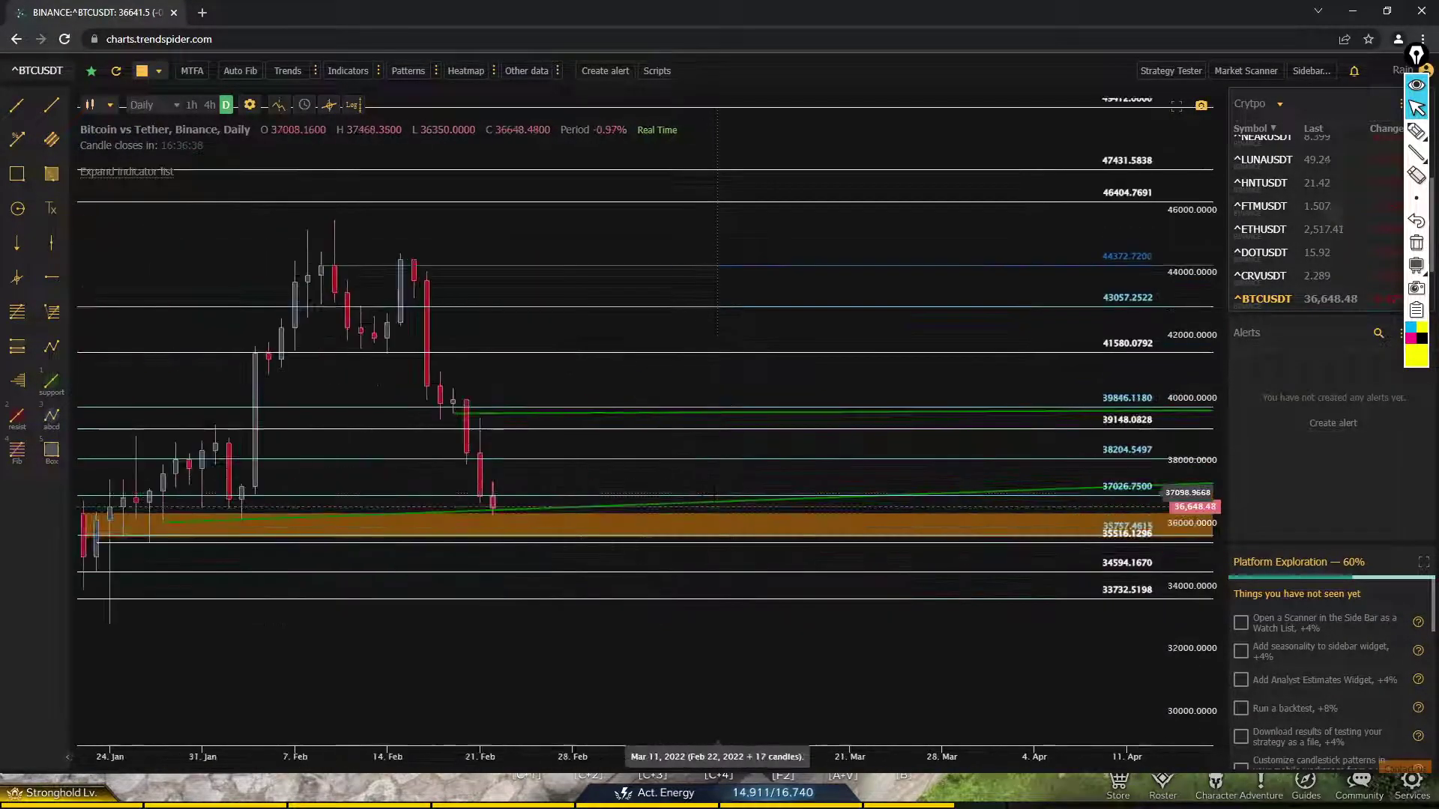
pyautogui.rightClick(496, 414)
pyautogui.click(545, 509)
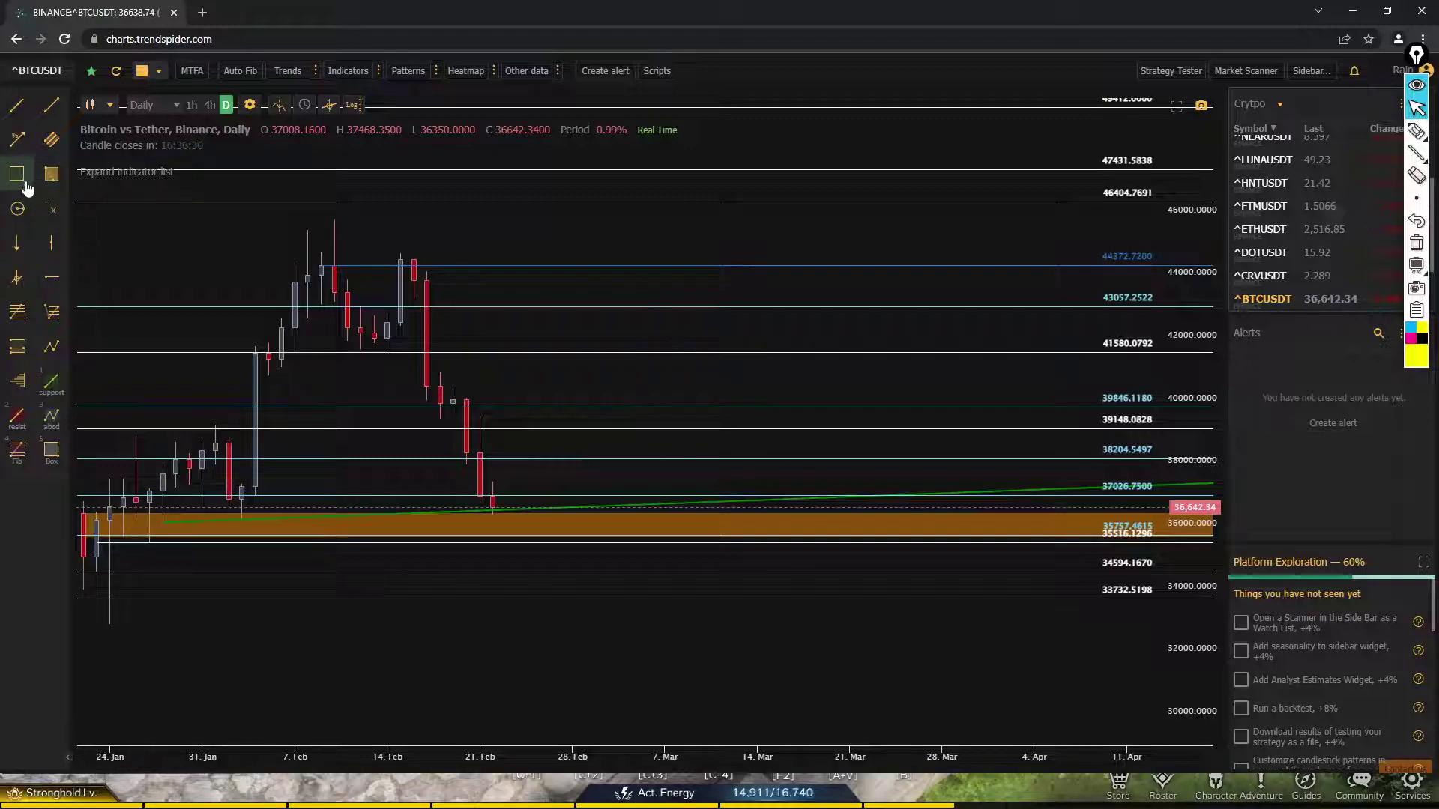
# - Draw an orange zone near 39,800 from 19 Feb and switch to 4-hour candles
pyautogui.click(51, 173)
pyautogui.moveTo(452, 403); pyautogui.dragTo(454, 414)
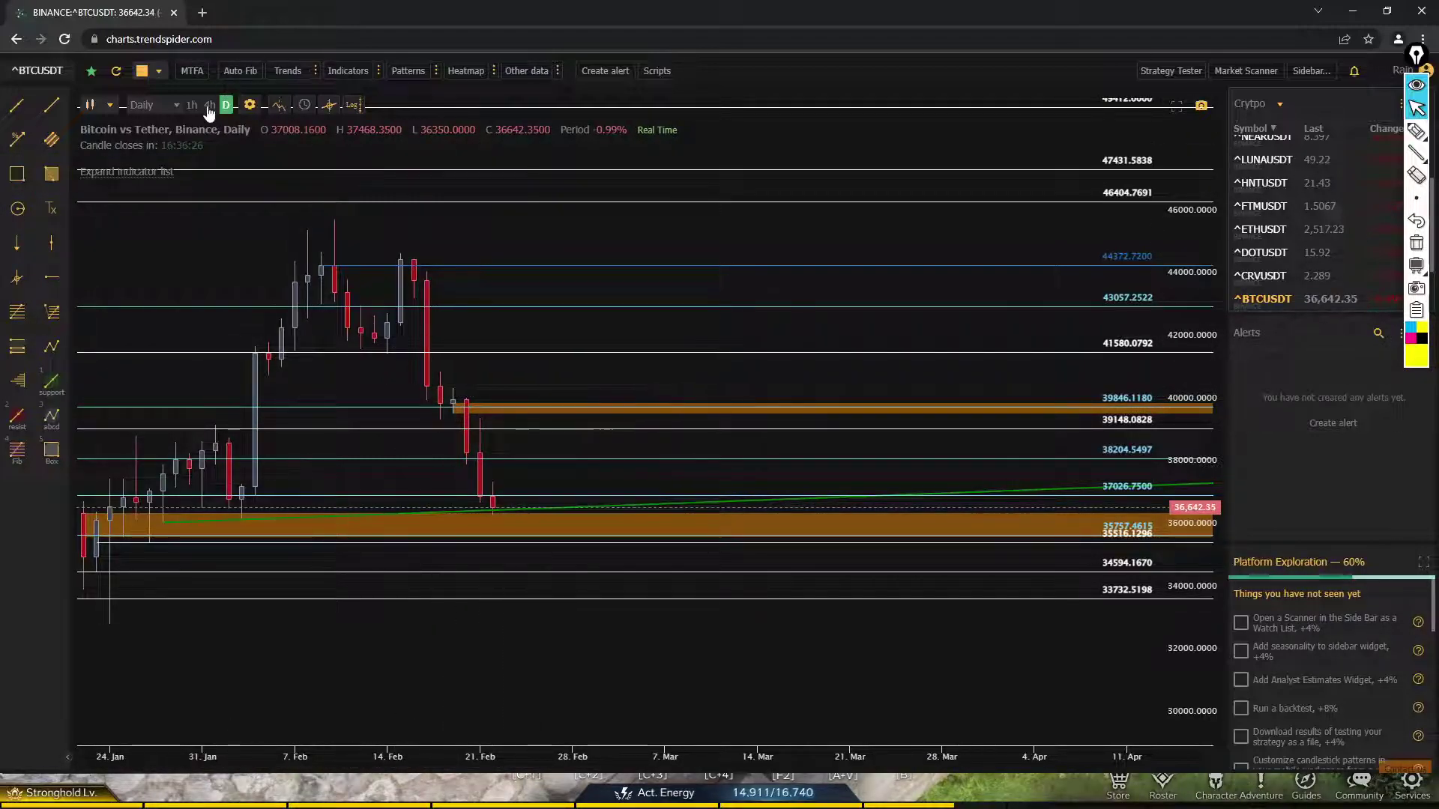
pyautogui.click(209, 105)
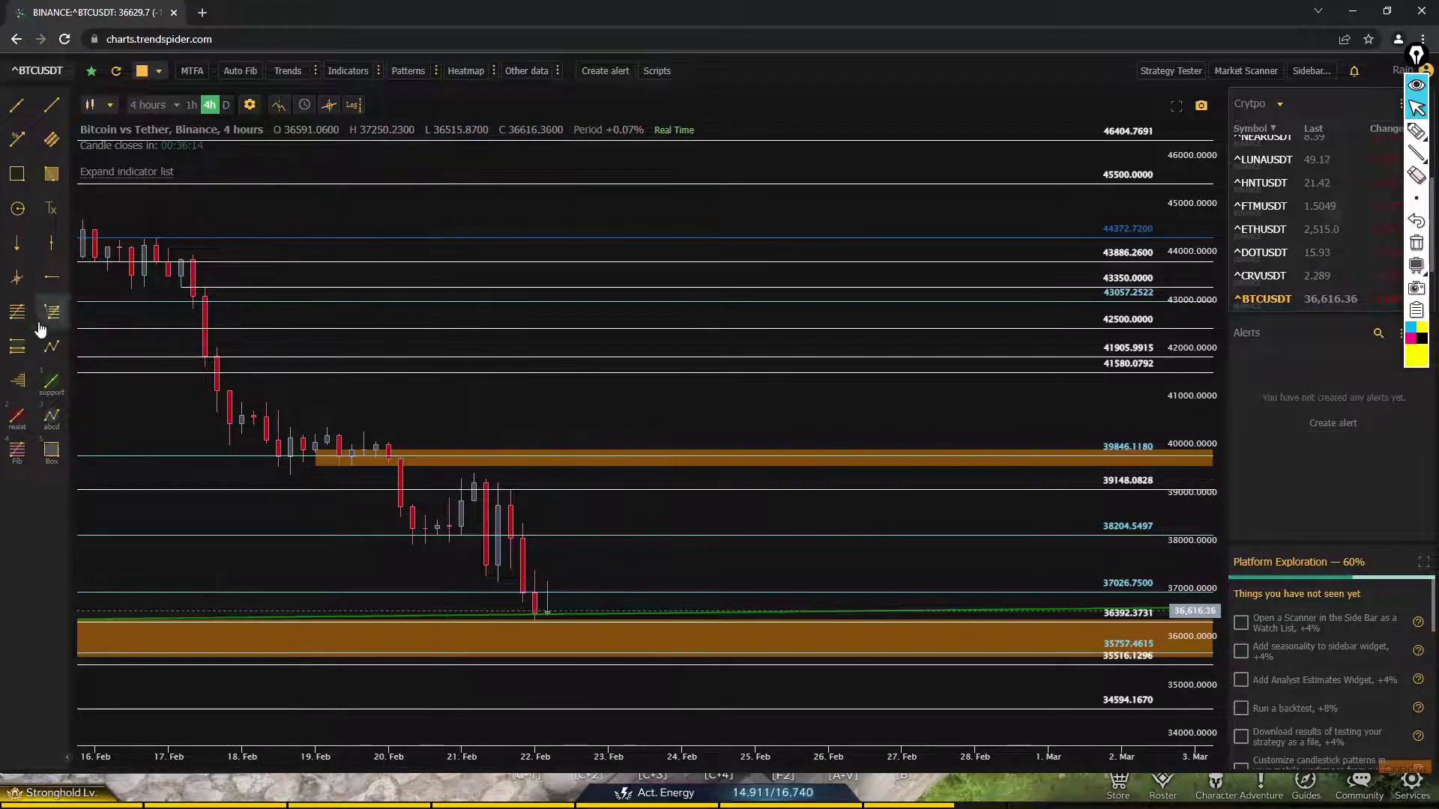
# - Trace a zigzag through the 20–21 Feb swings to the latest low, then show daily candles
pyautogui.click(436, 542)
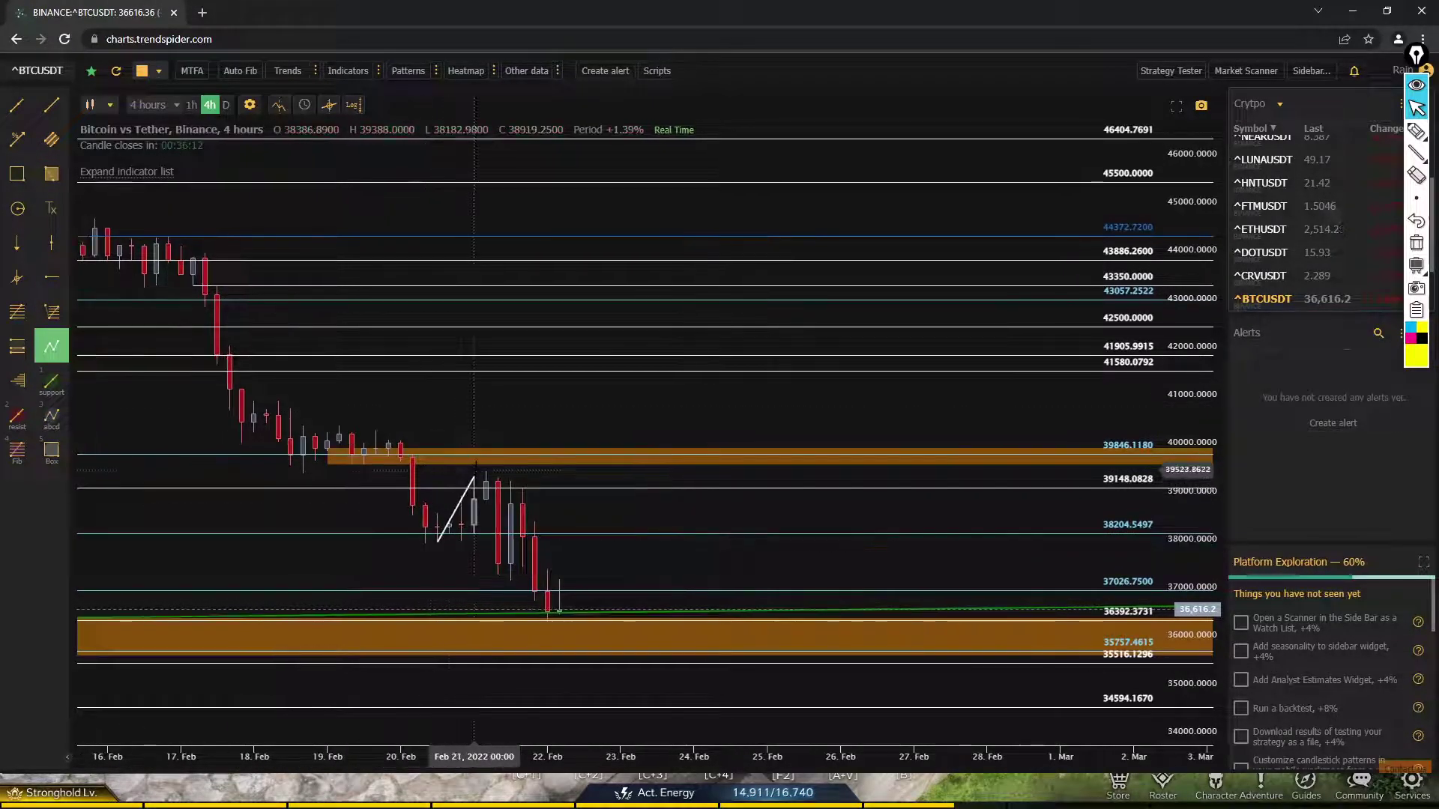
pyautogui.click(487, 471)
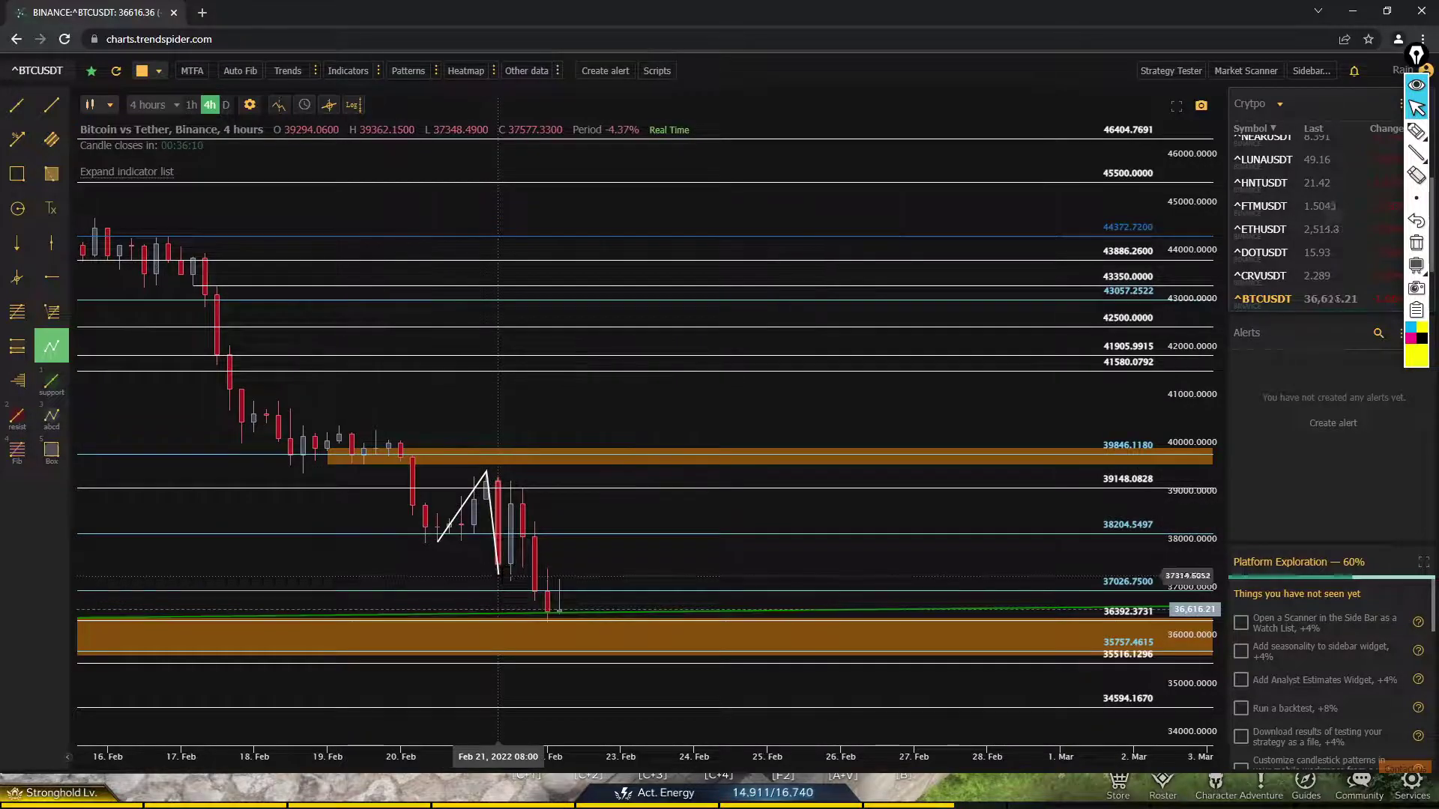
pyautogui.click(499, 574)
pyautogui.click(510, 478)
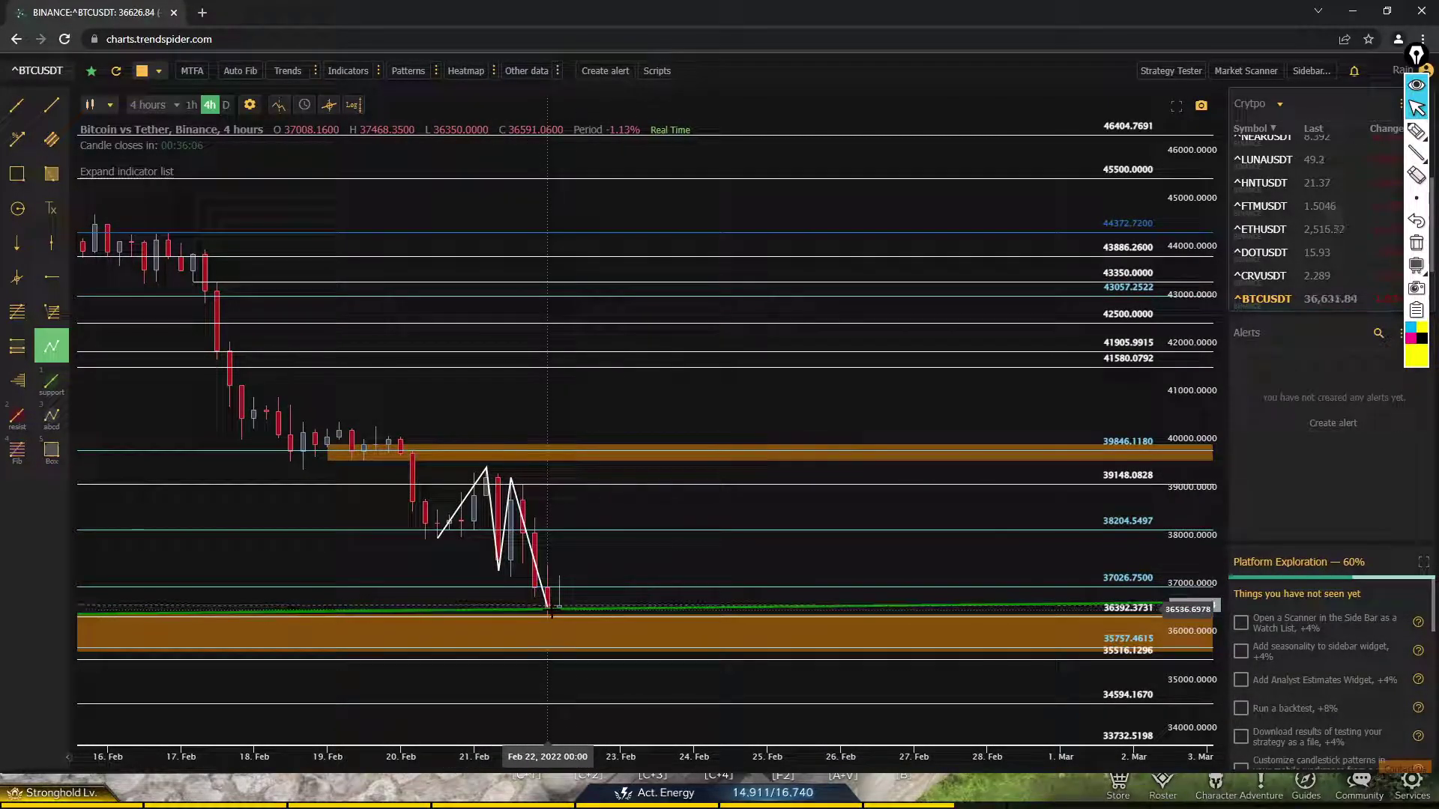
pyautogui.click(548, 609)
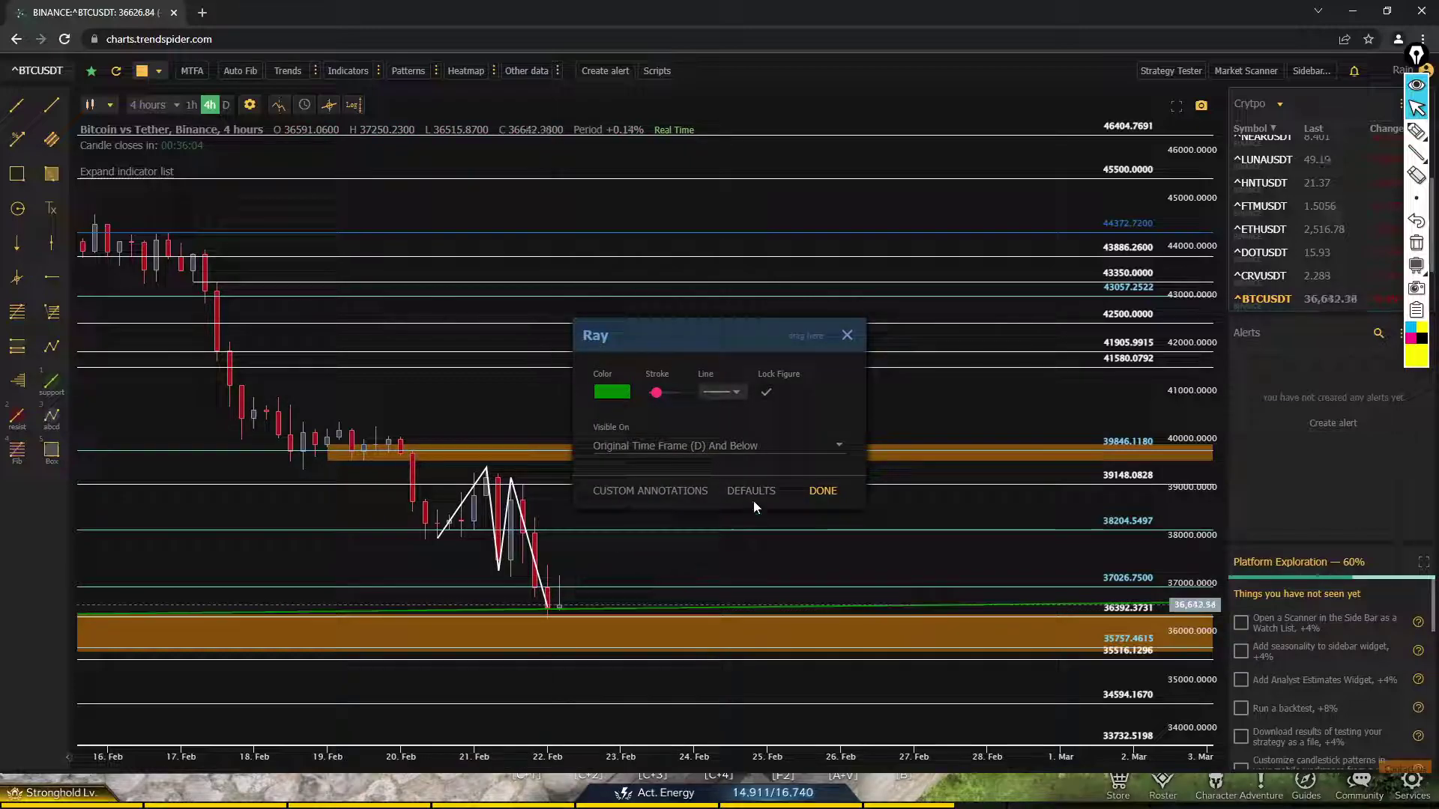
pyautogui.click(824, 491)
pyautogui.scroll(-1, 599, 727)
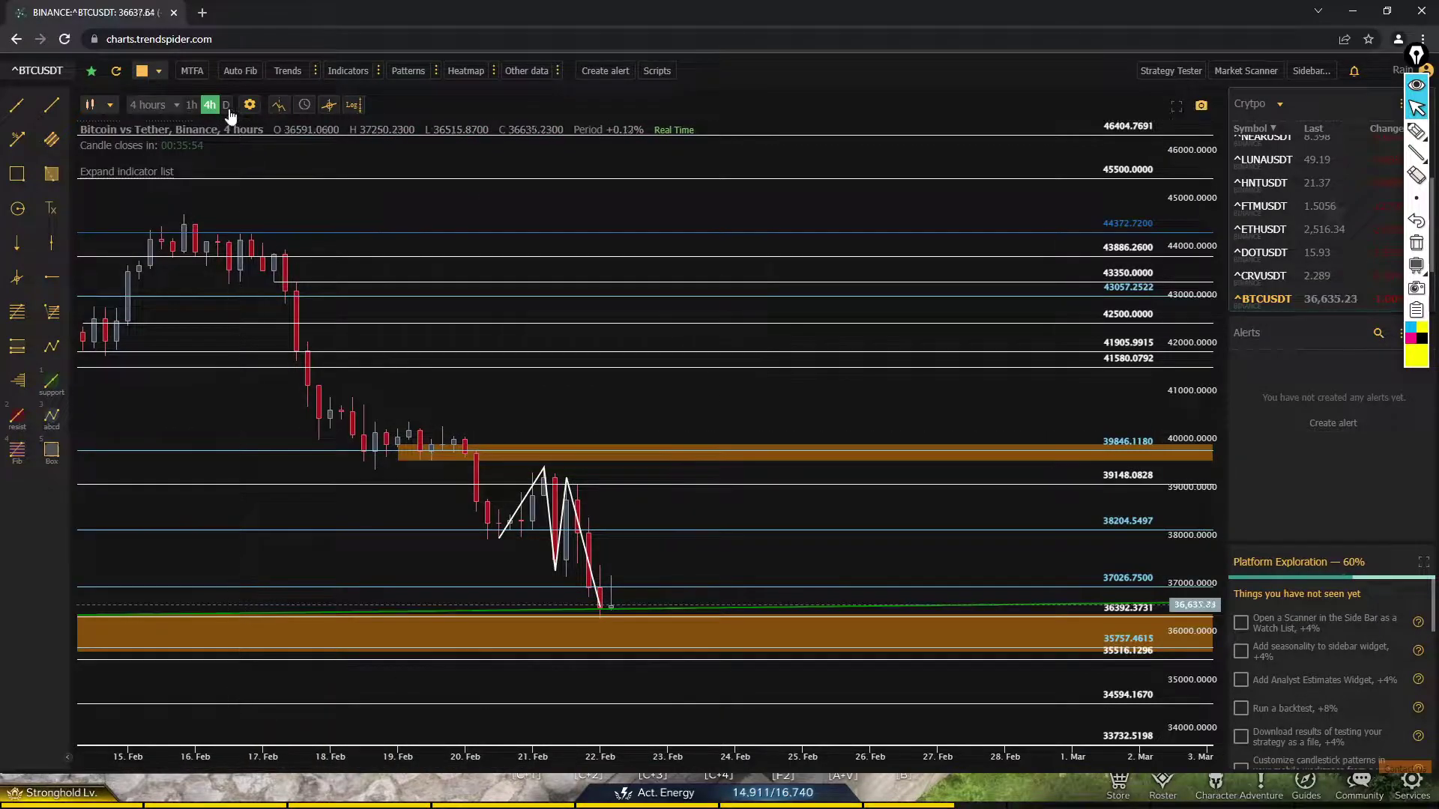
pyautogui.click(226, 106)
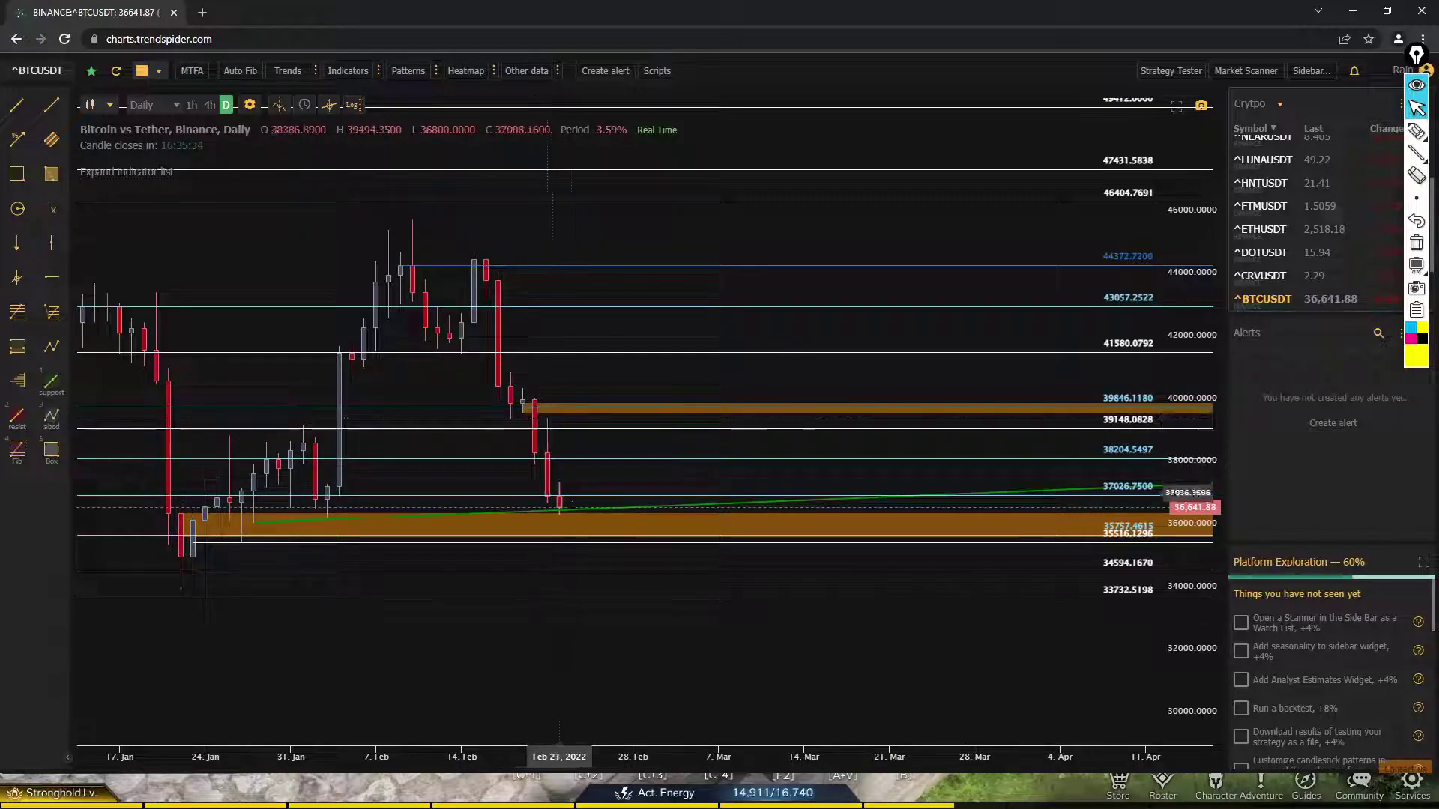
# - Put BTCUSDT back on 4-hour candles, framing 12 Feb to early March with space right of the zigzag
pyautogui.click(209, 109)
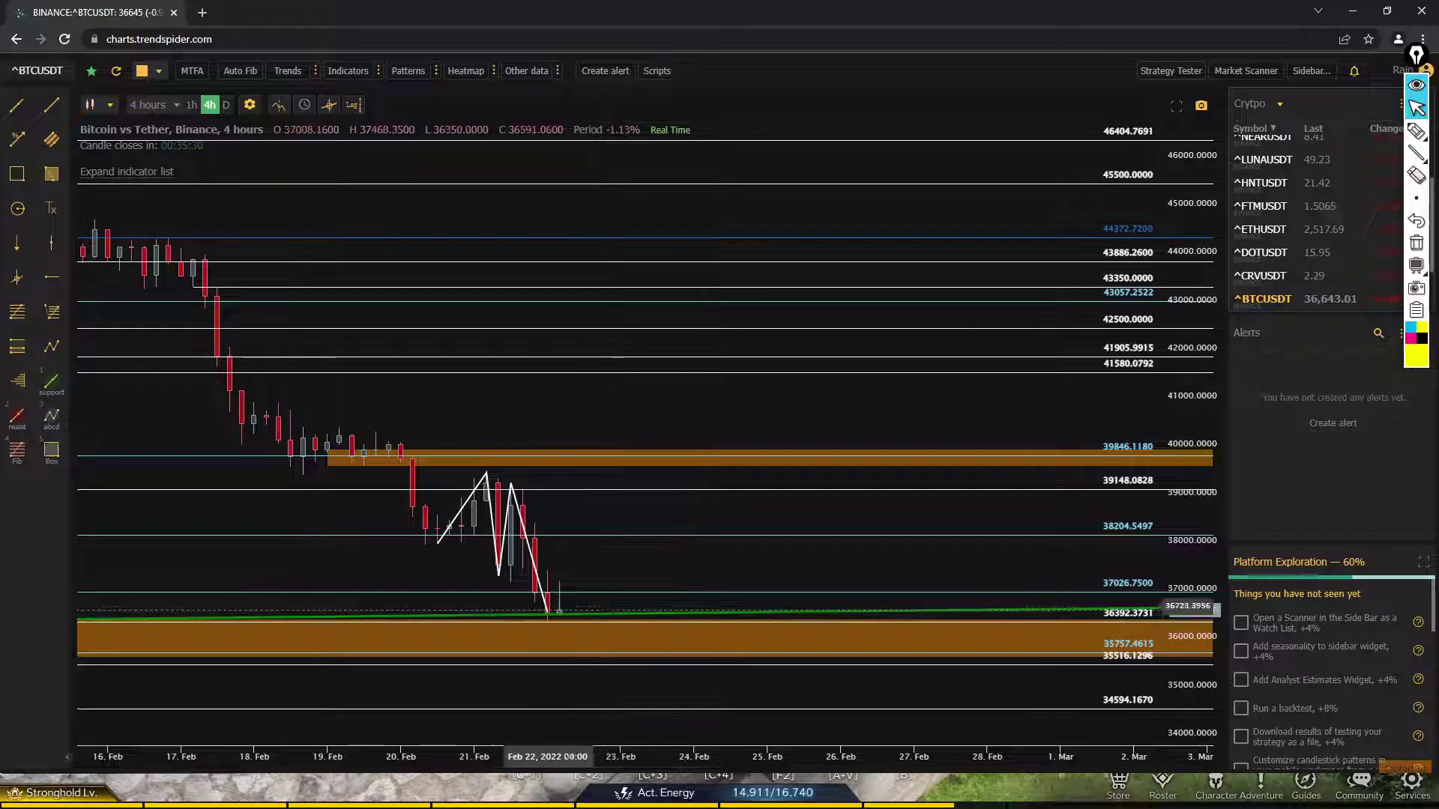
pyautogui.moveTo(588, 626); pyautogui.dragTo(708, 627)
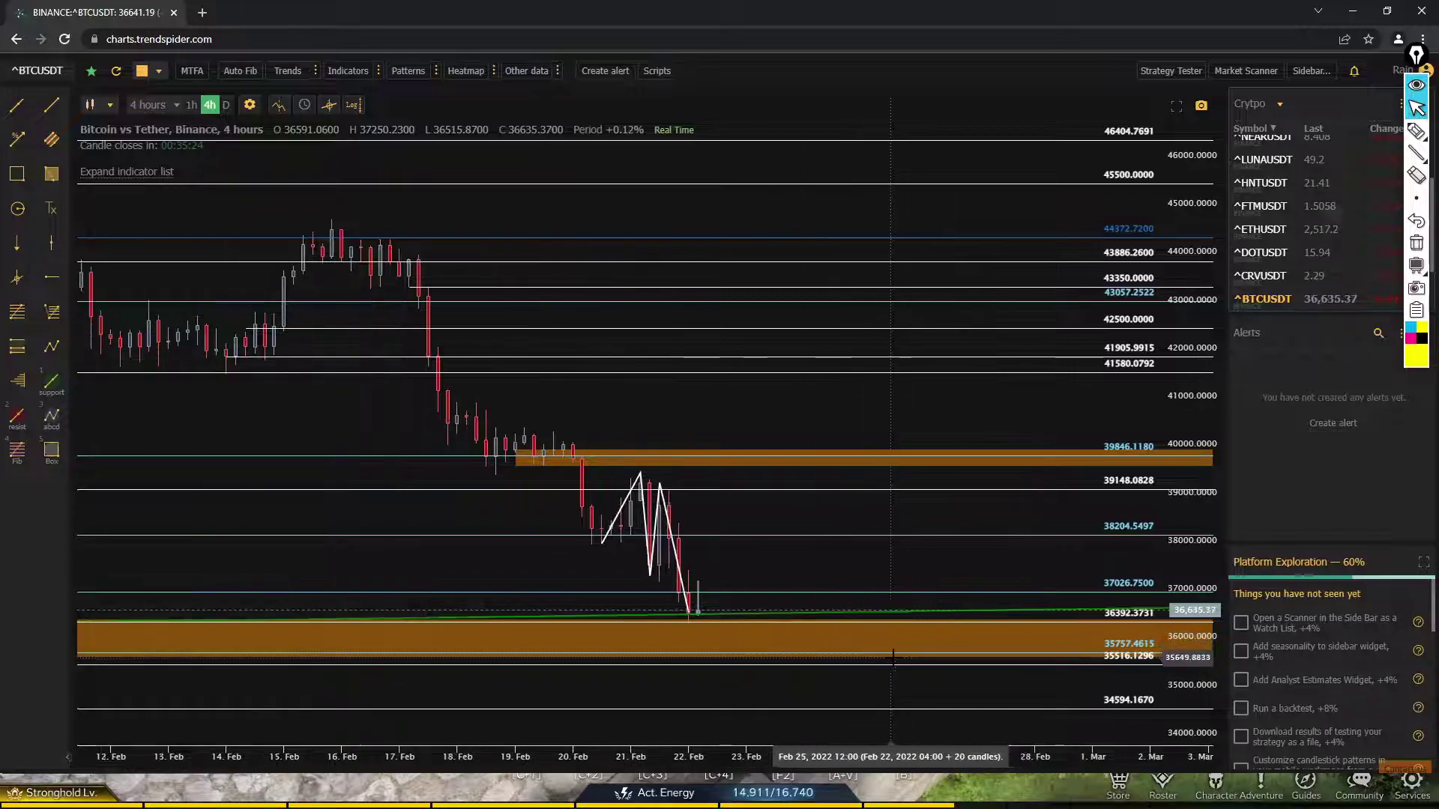
pyautogui.scroll(-1, 847, 652)
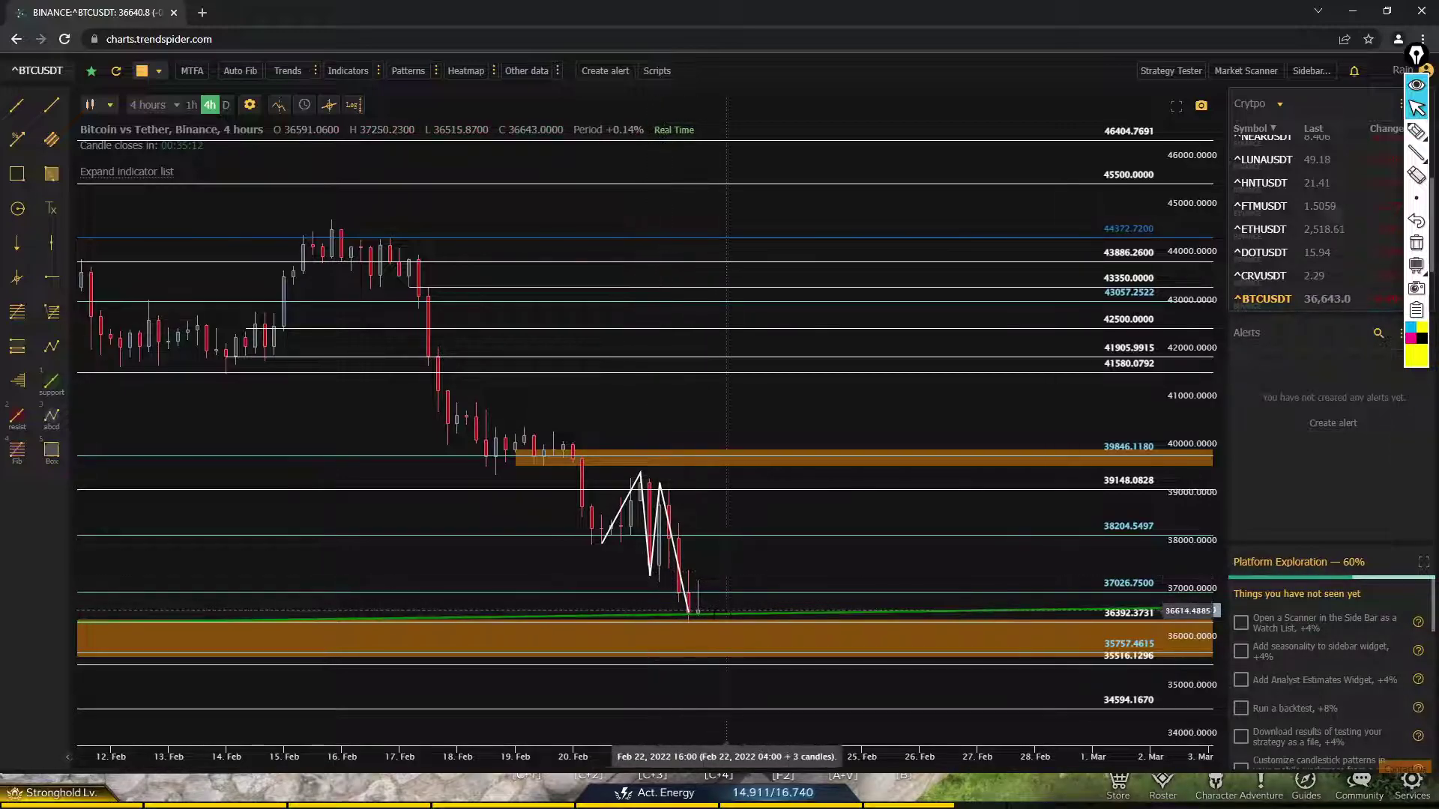
# - Draw a projected white zigzag from bitcoin's latest low rising toward 38,000, then open ATOMUSDT
pyautogui.click(51, 347)
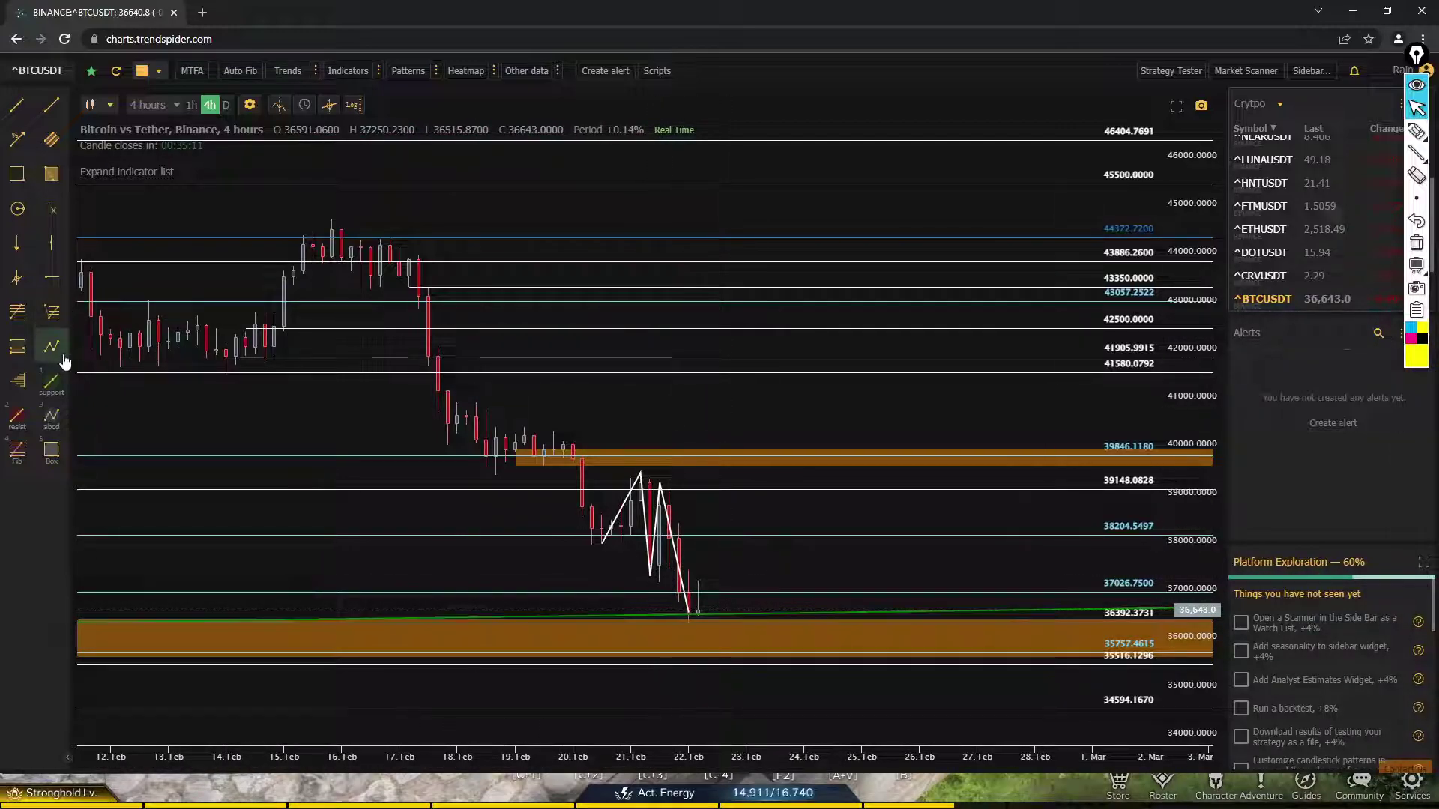
pyautogui.click(688, 612)
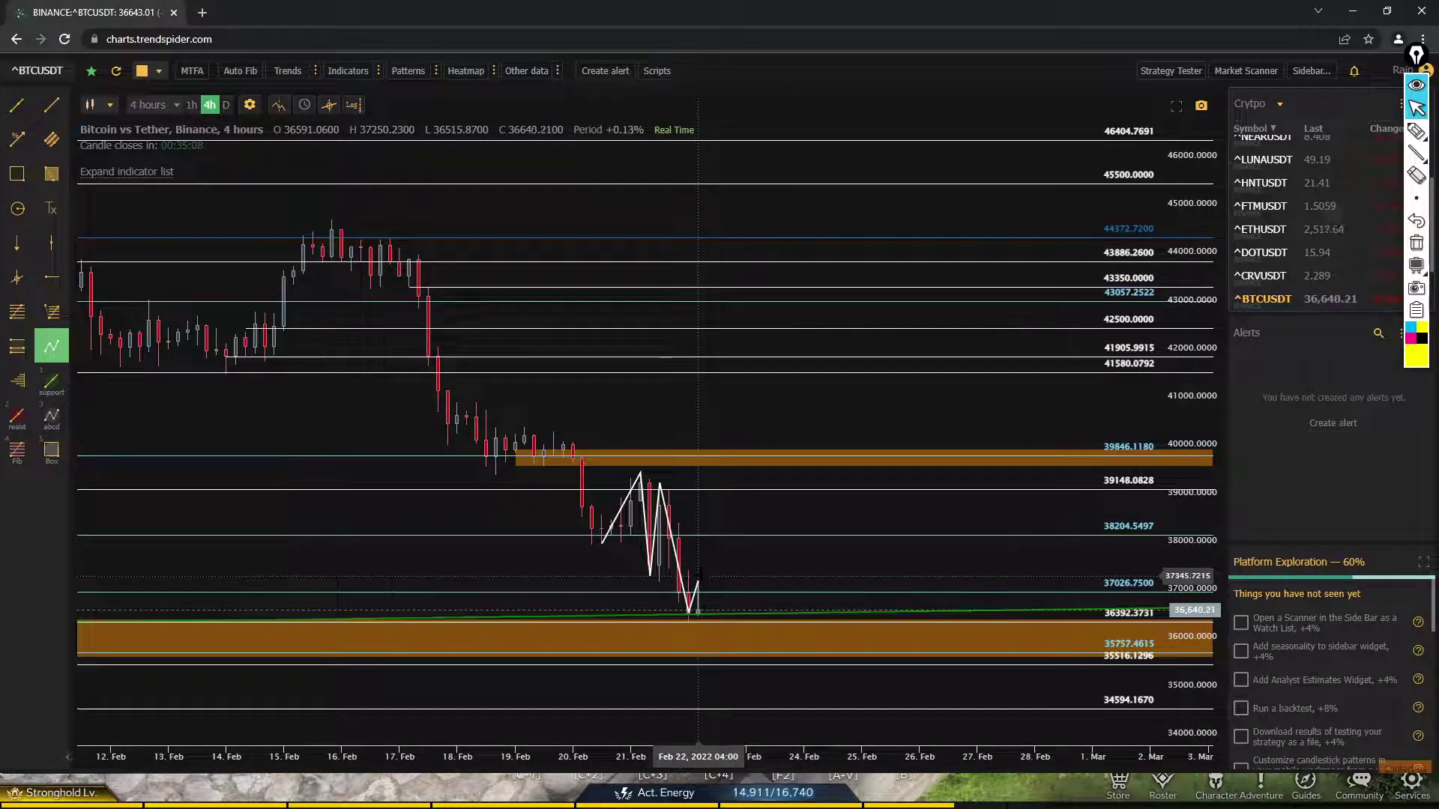
pyautogui.click(712, 578)
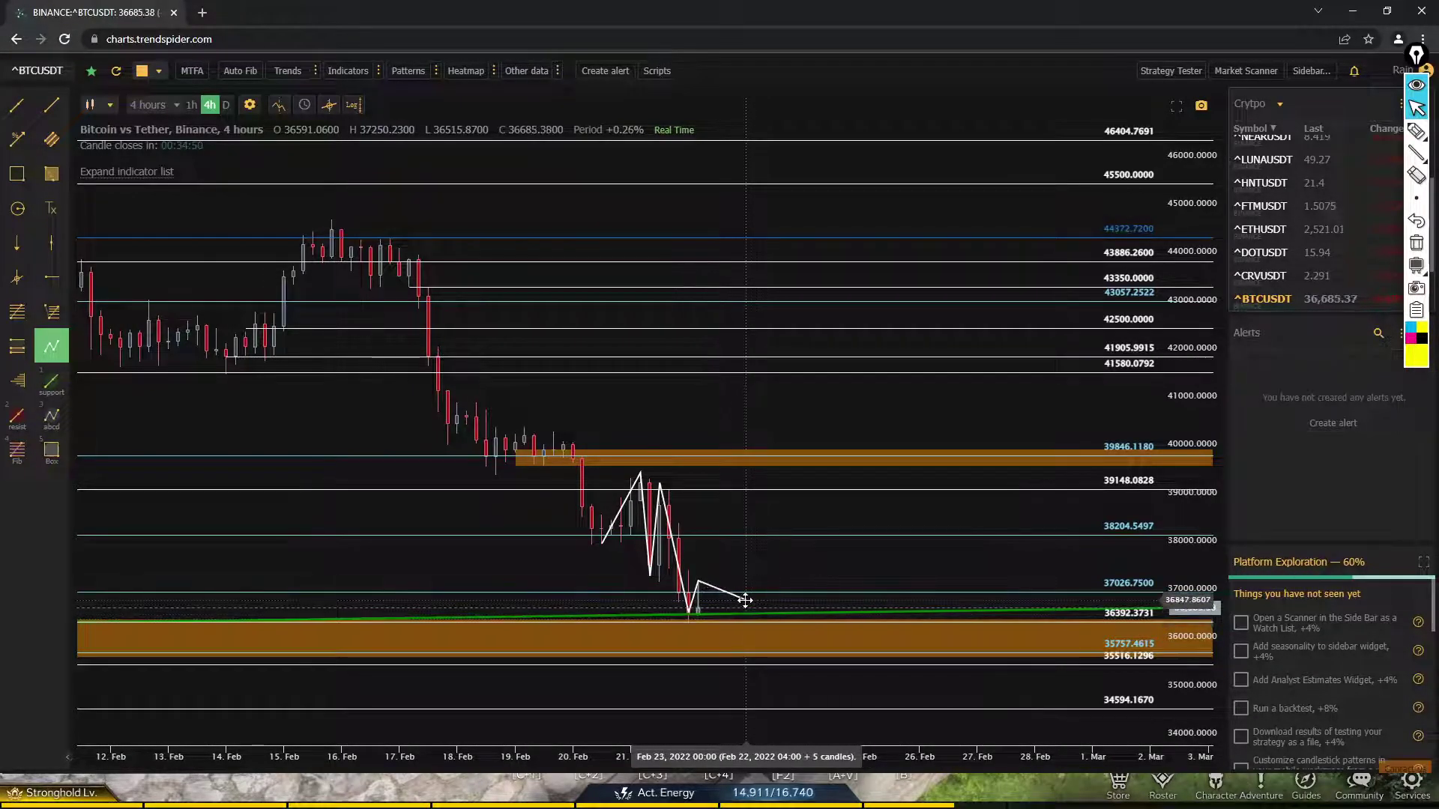
pyautogui.click(746, 593)
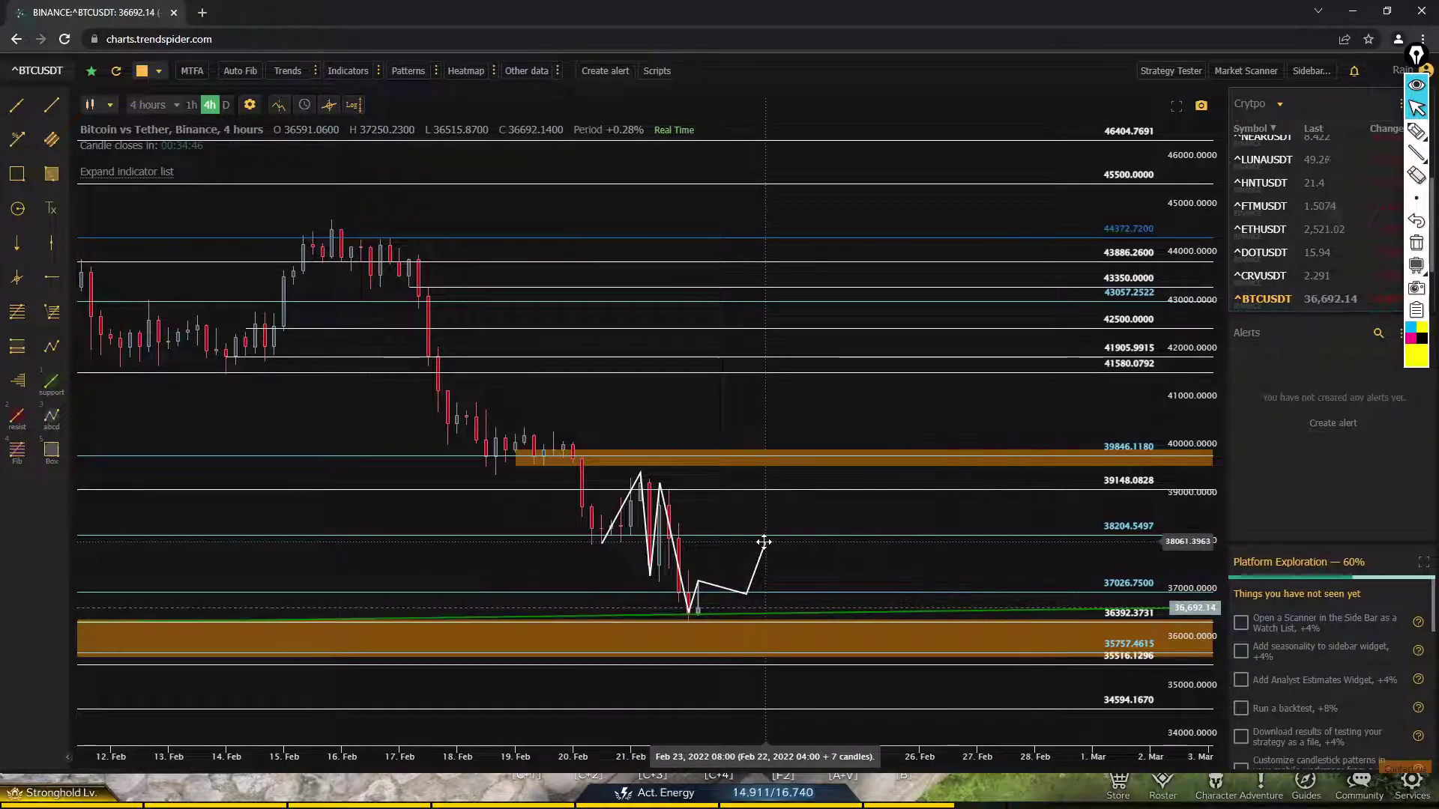
pyautogui.click(764, 542)
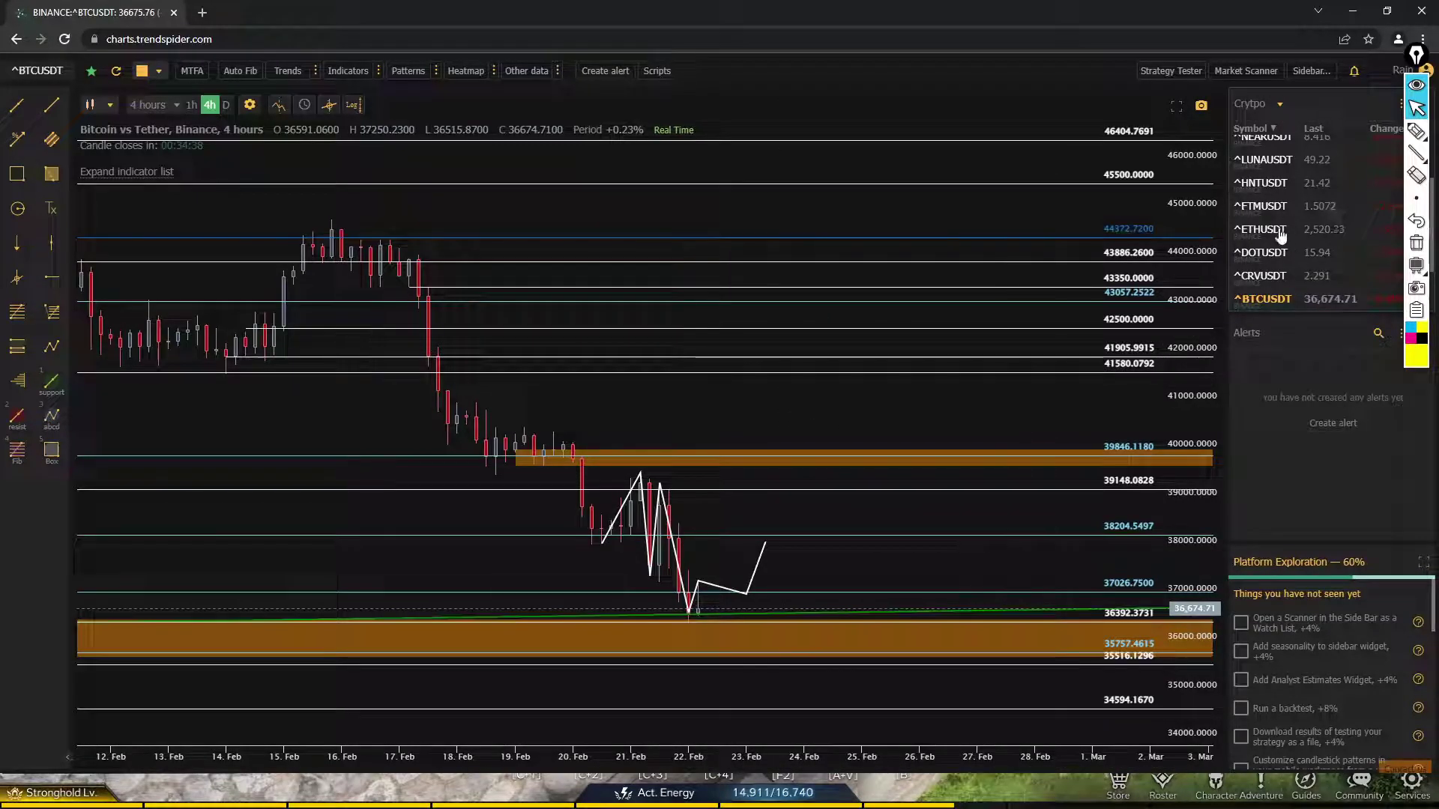
pyautogui.scroll(-1, 1280, 236)
pyautogui.click(1289, 276)
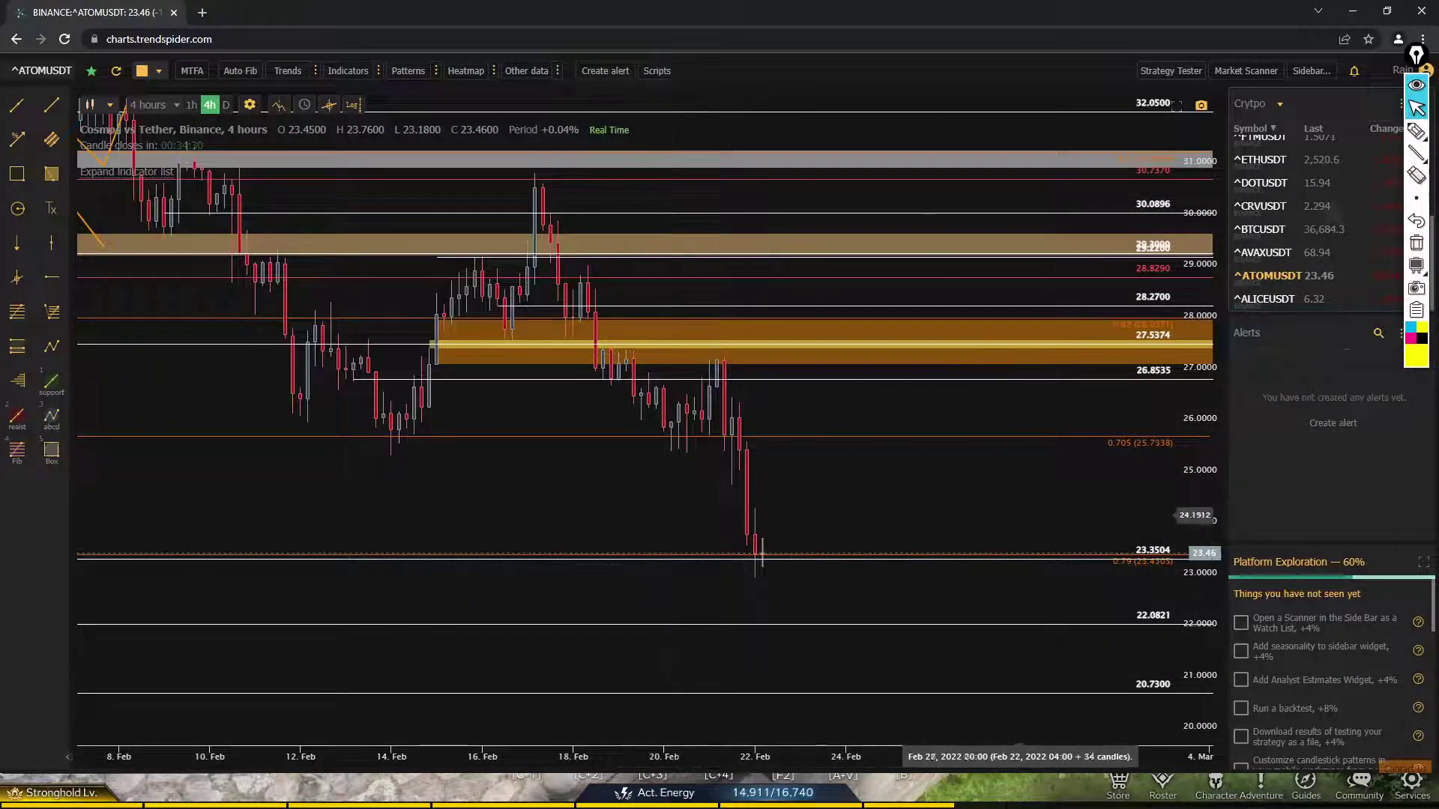
# - Switch ATOMUSDT to daily candles and shift the view back to early January
pyautogui.scroll(-2, 882, 507)
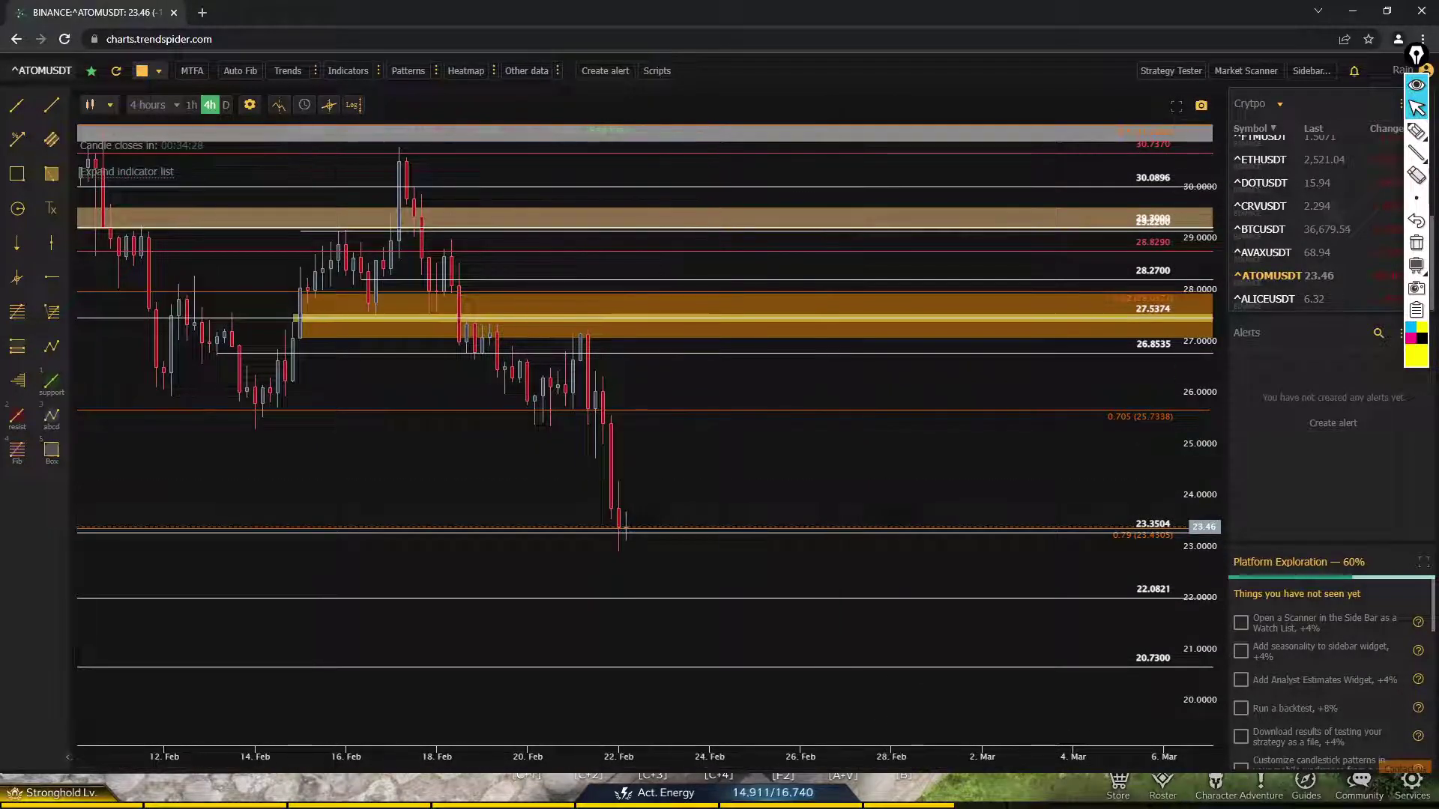
pyautogui.click(222, 105)
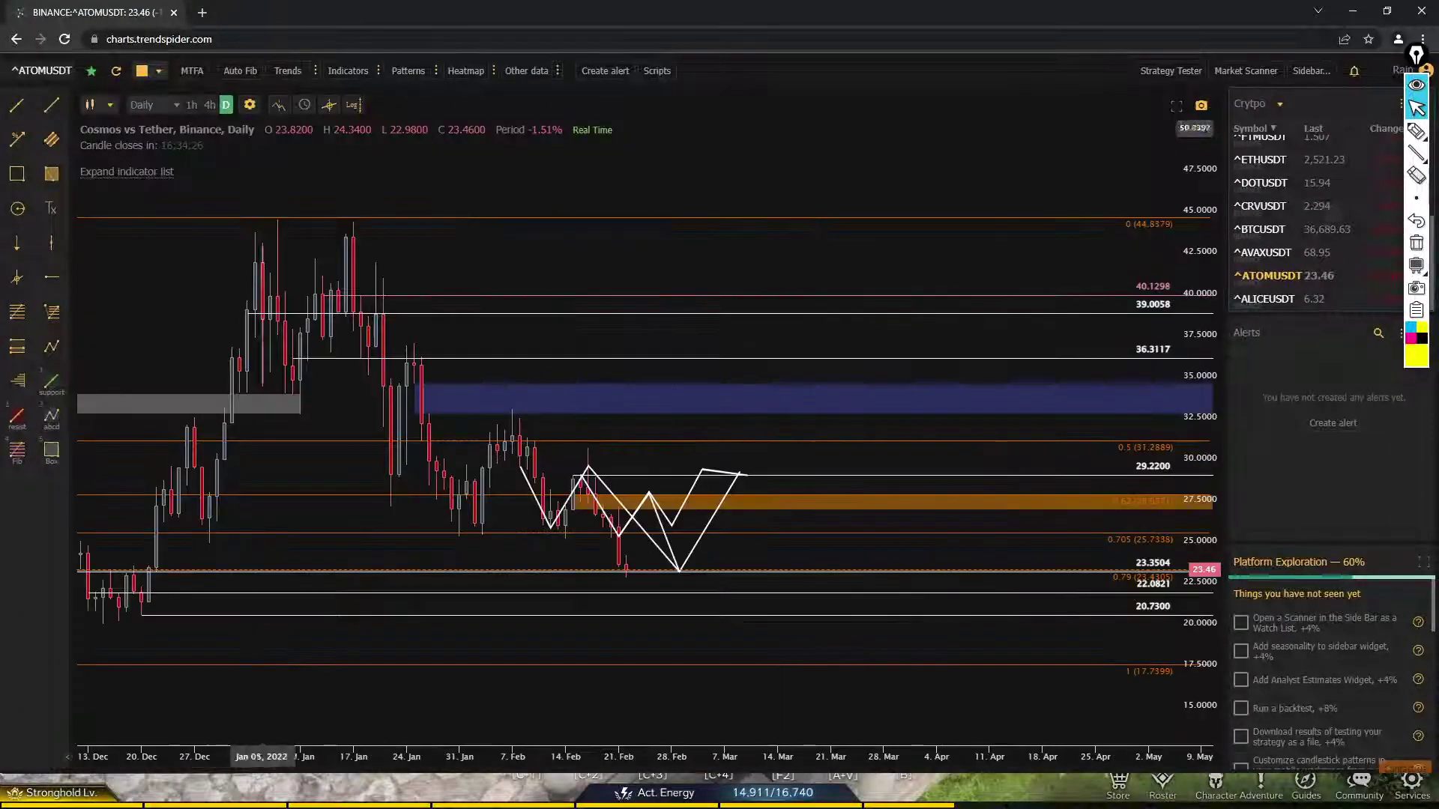
pyautogui.scroll(3, 688, 373)
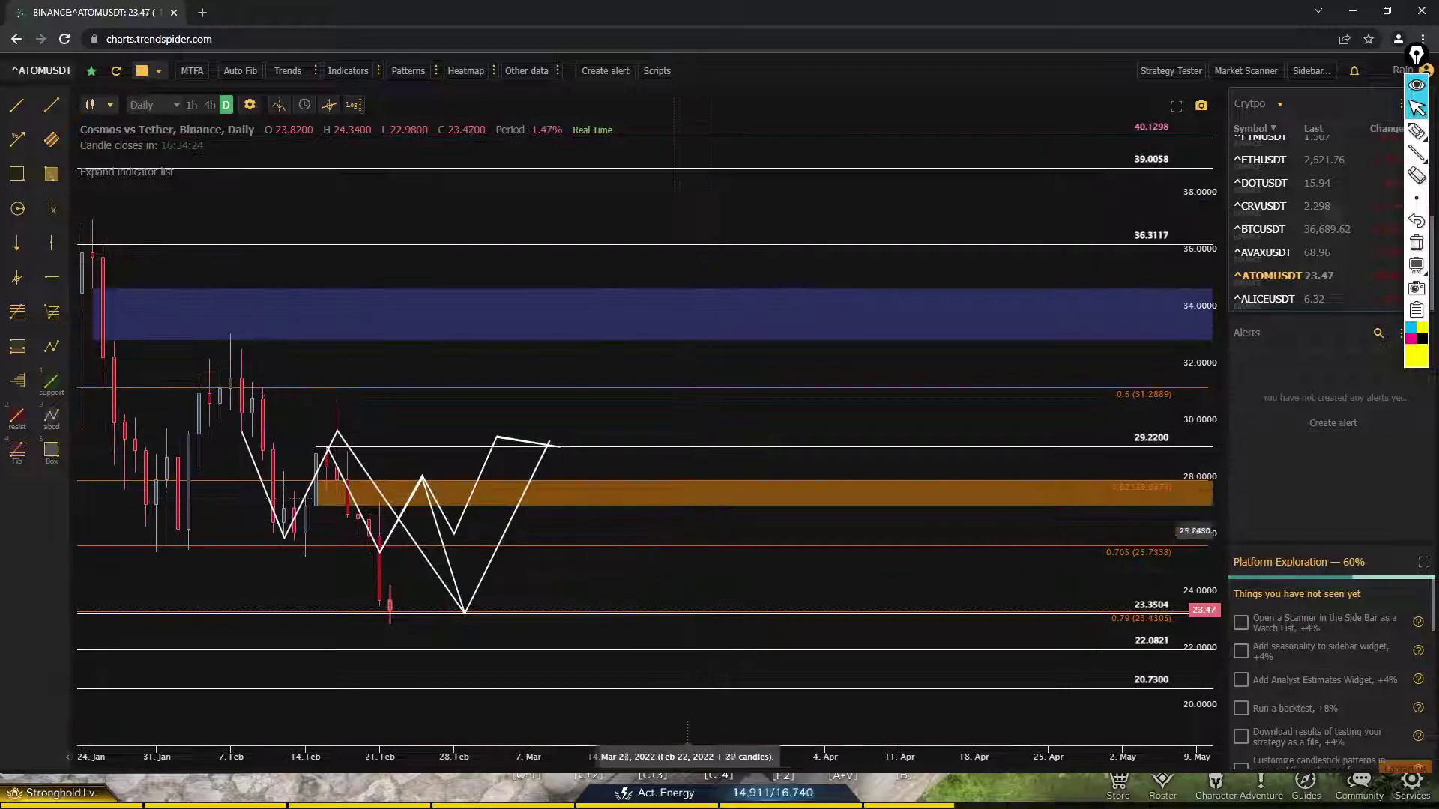
pyautogui.moveTo(644, 571); pyautogui.dragTo(878, 577)
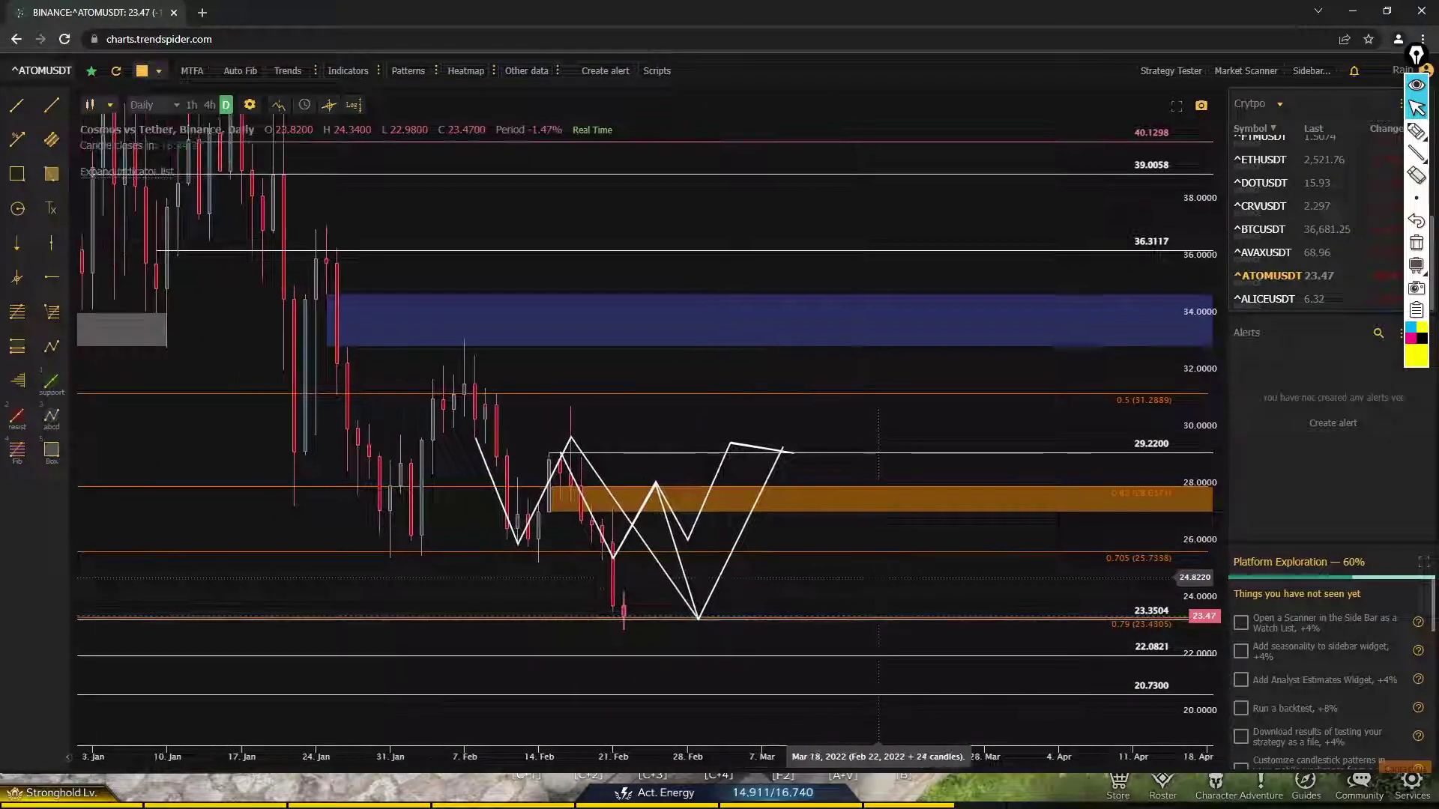
# - Remove the two duplicate Poly Lines, leaving one W path dipping to 23.35 then rising toward 29.22
pyautogui.rightClick(714, 475)
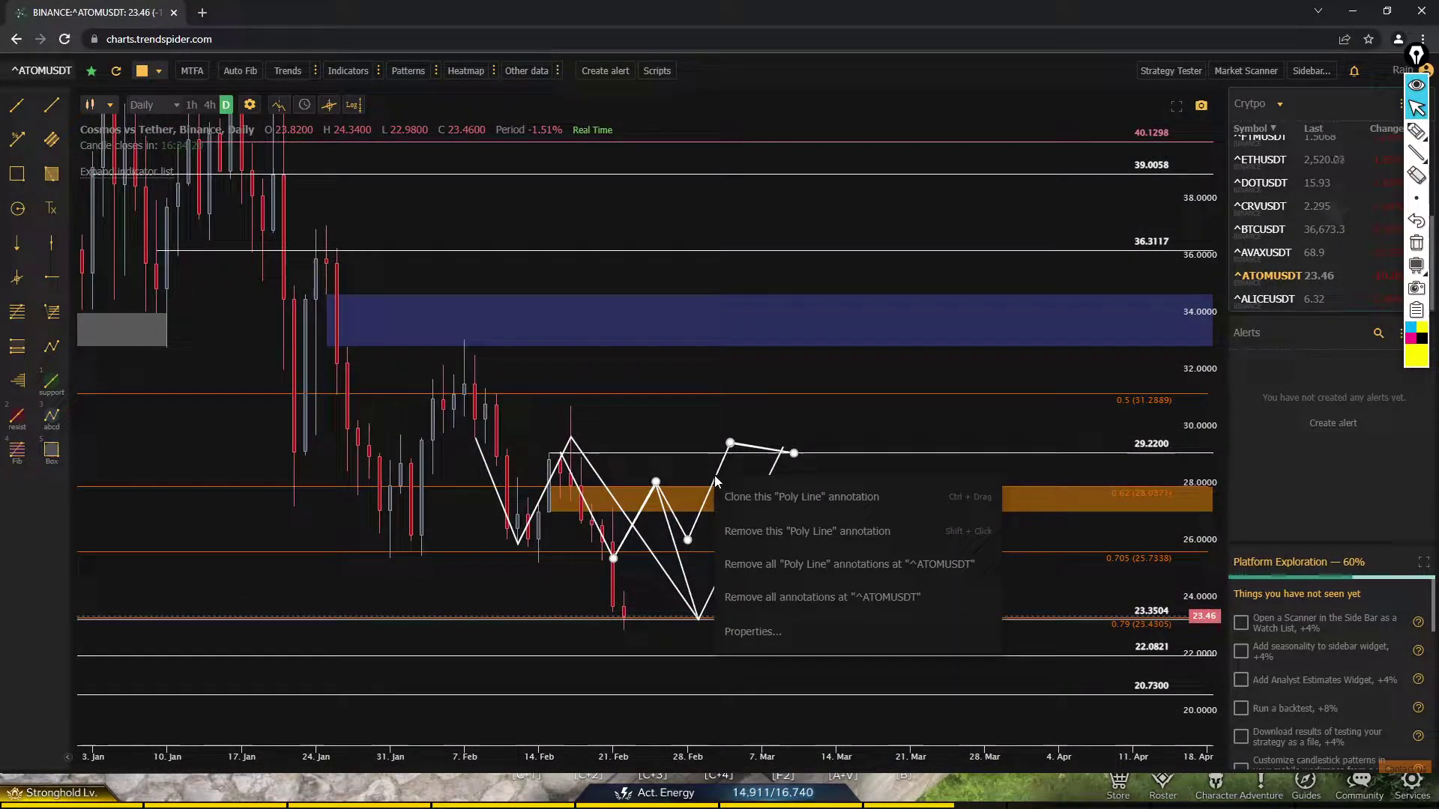
pyautogui.click(747, 533)
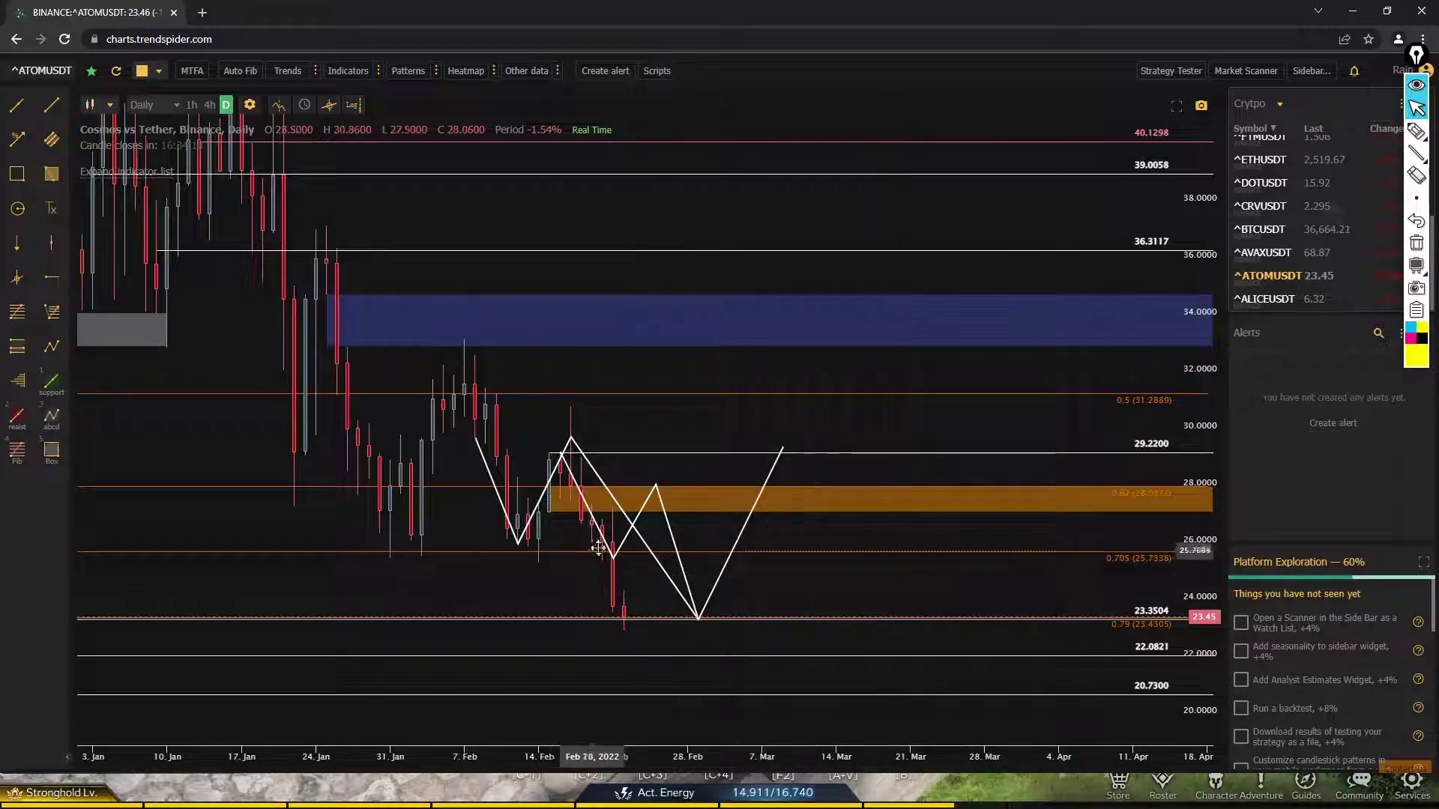
pyautogui.rightClick(666, 522)
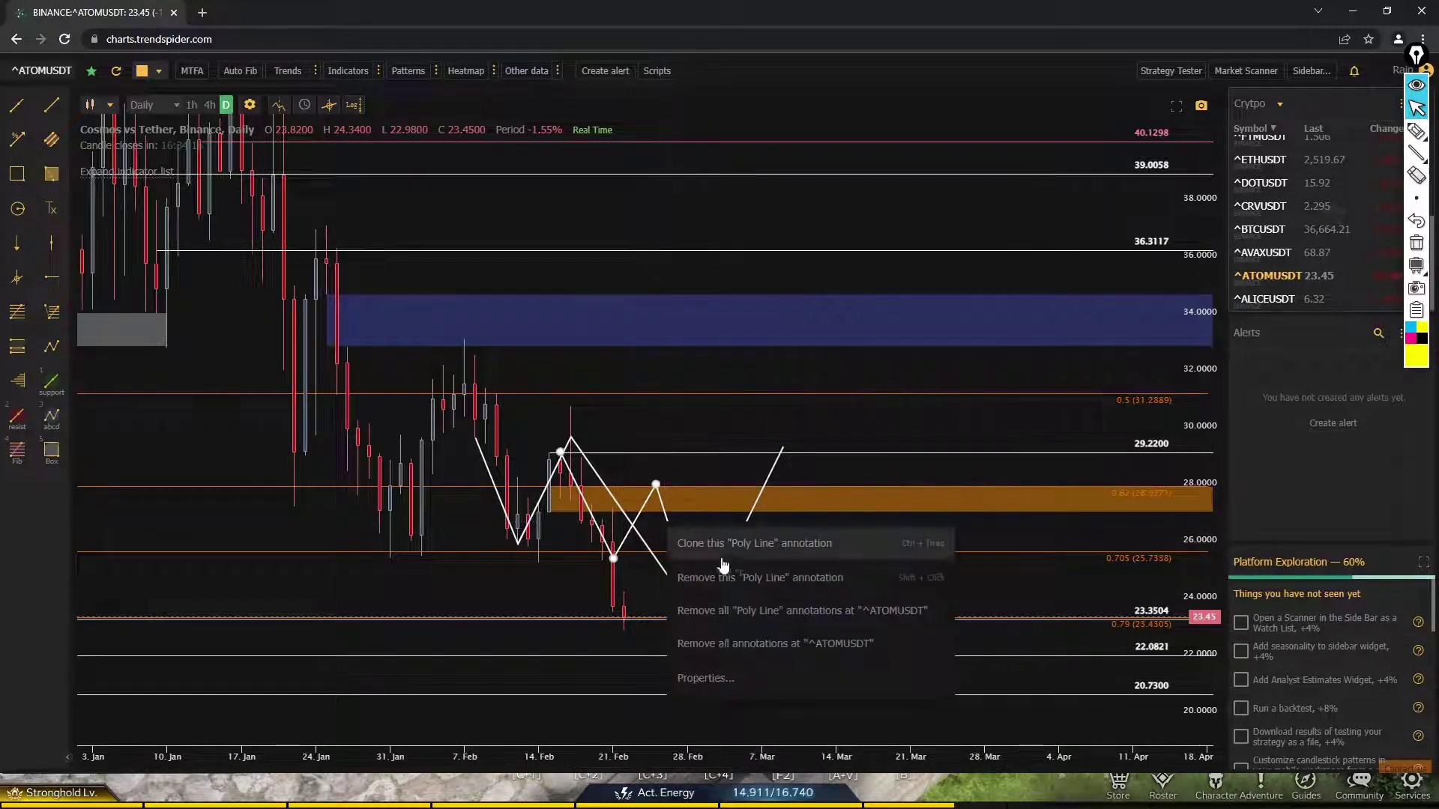
pyautogui.click(729, 579)
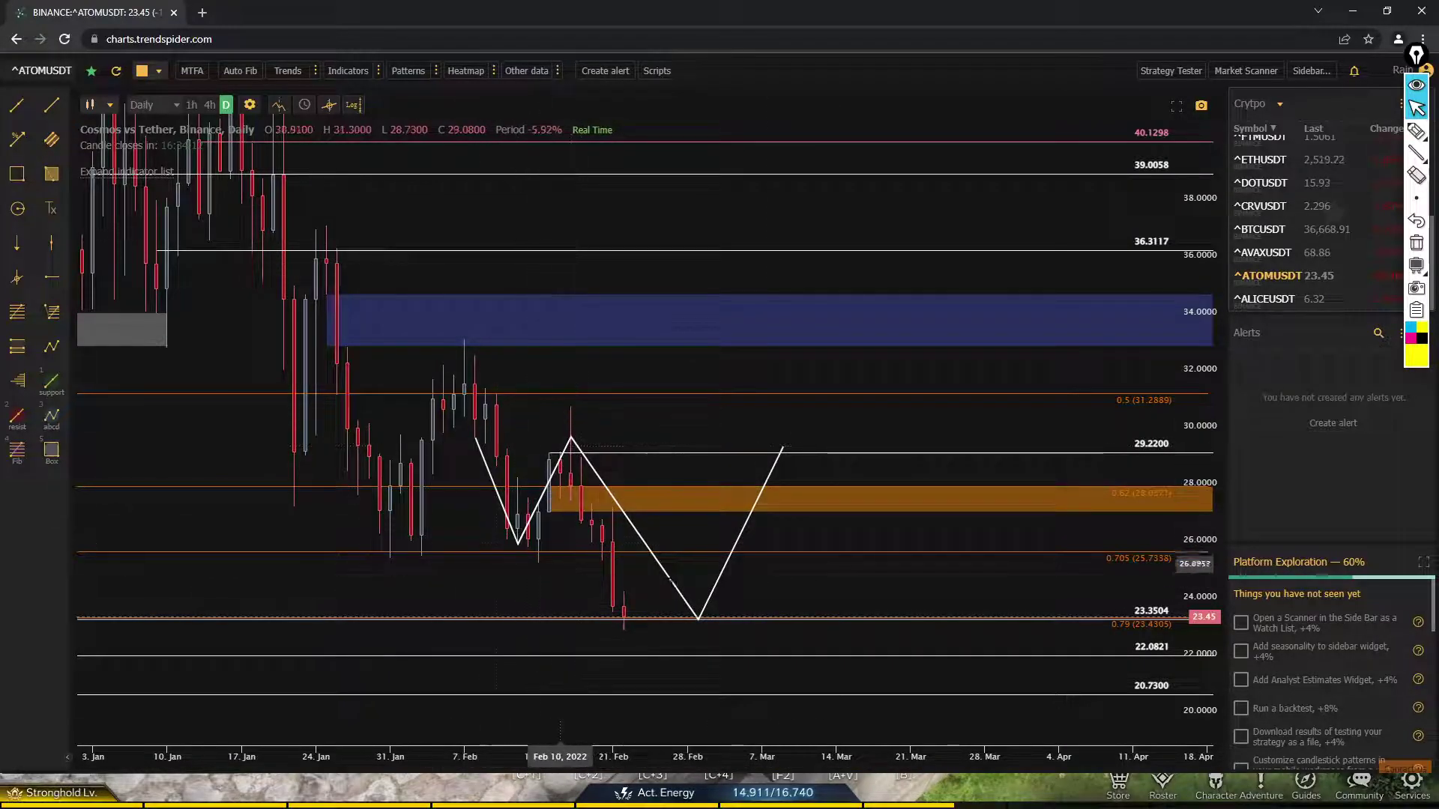
pyautogui.scroll(-1, 742, 613)
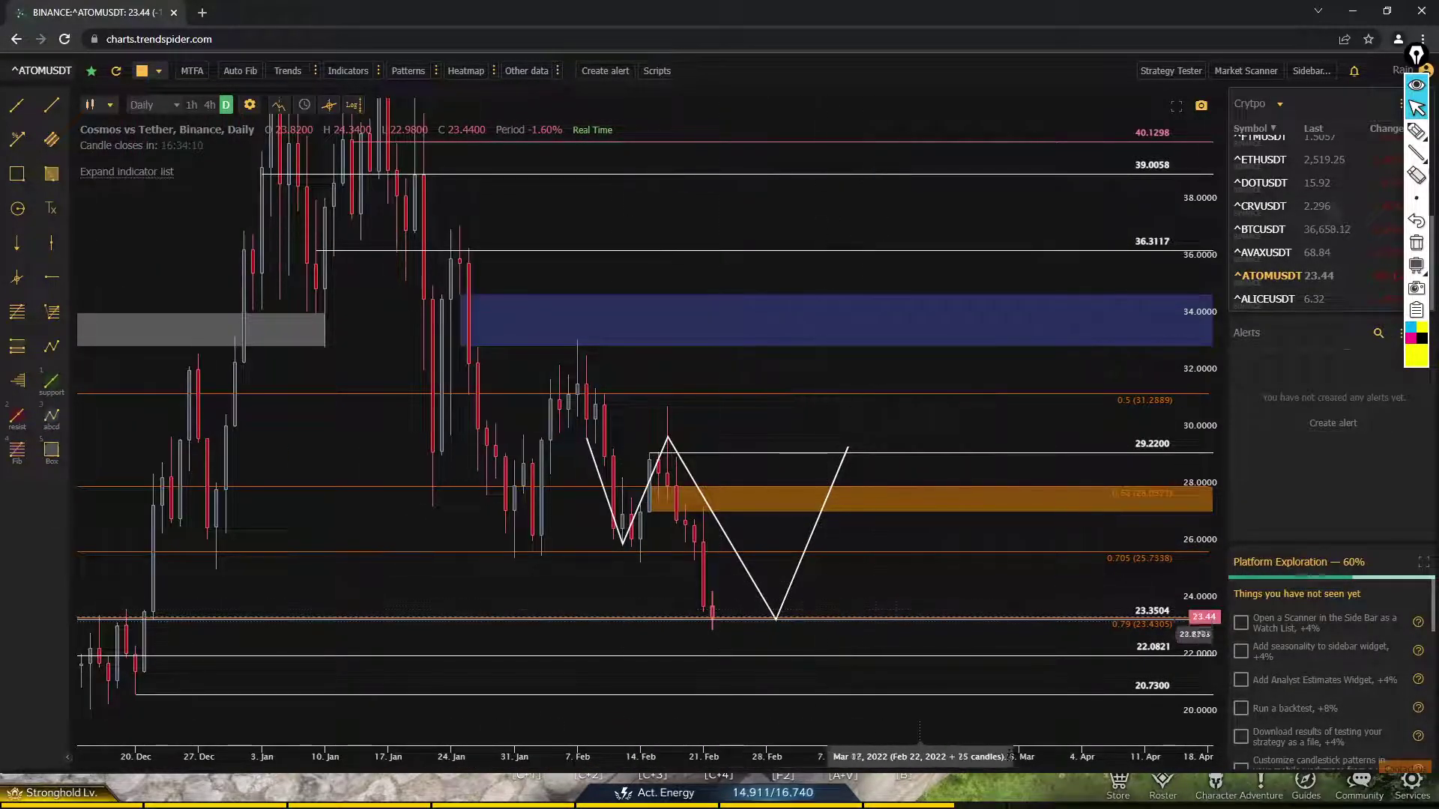
pyautogui.scroll(-1, 933, 638)
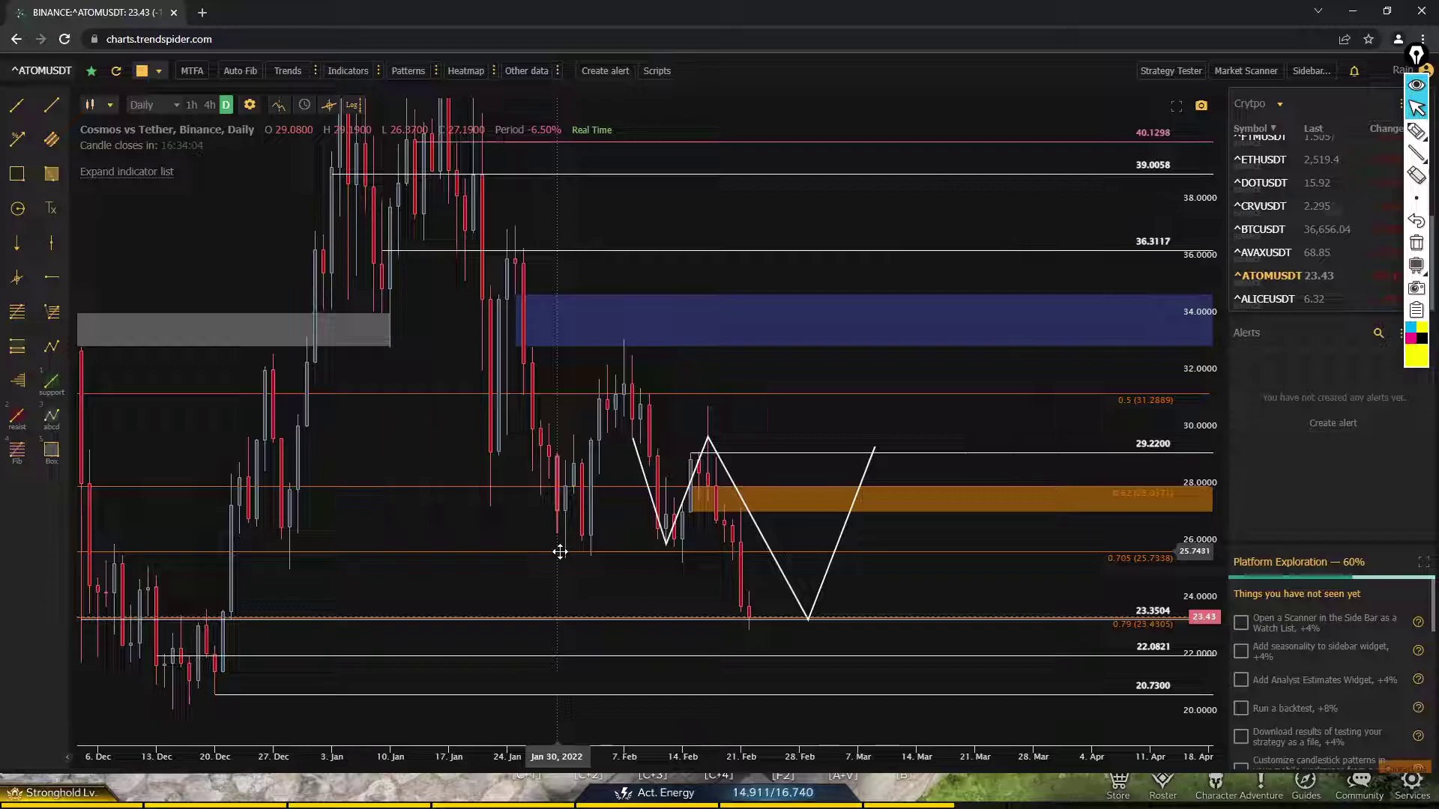
pyautogui.scroll(2, 560, 551)
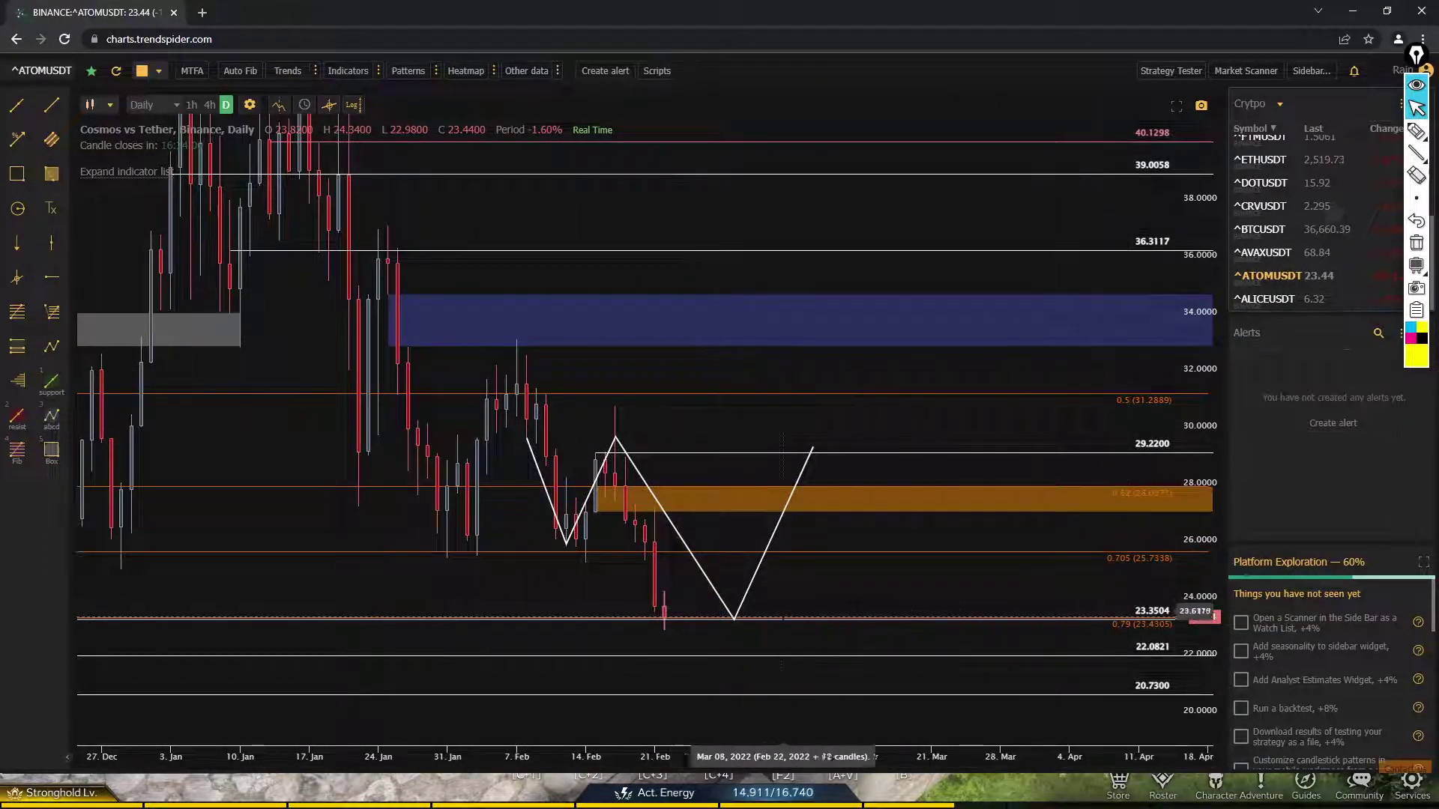
pyautogui.scroll(-1, 780, 617)
pyautogui.scroll(-2, 781, 617)
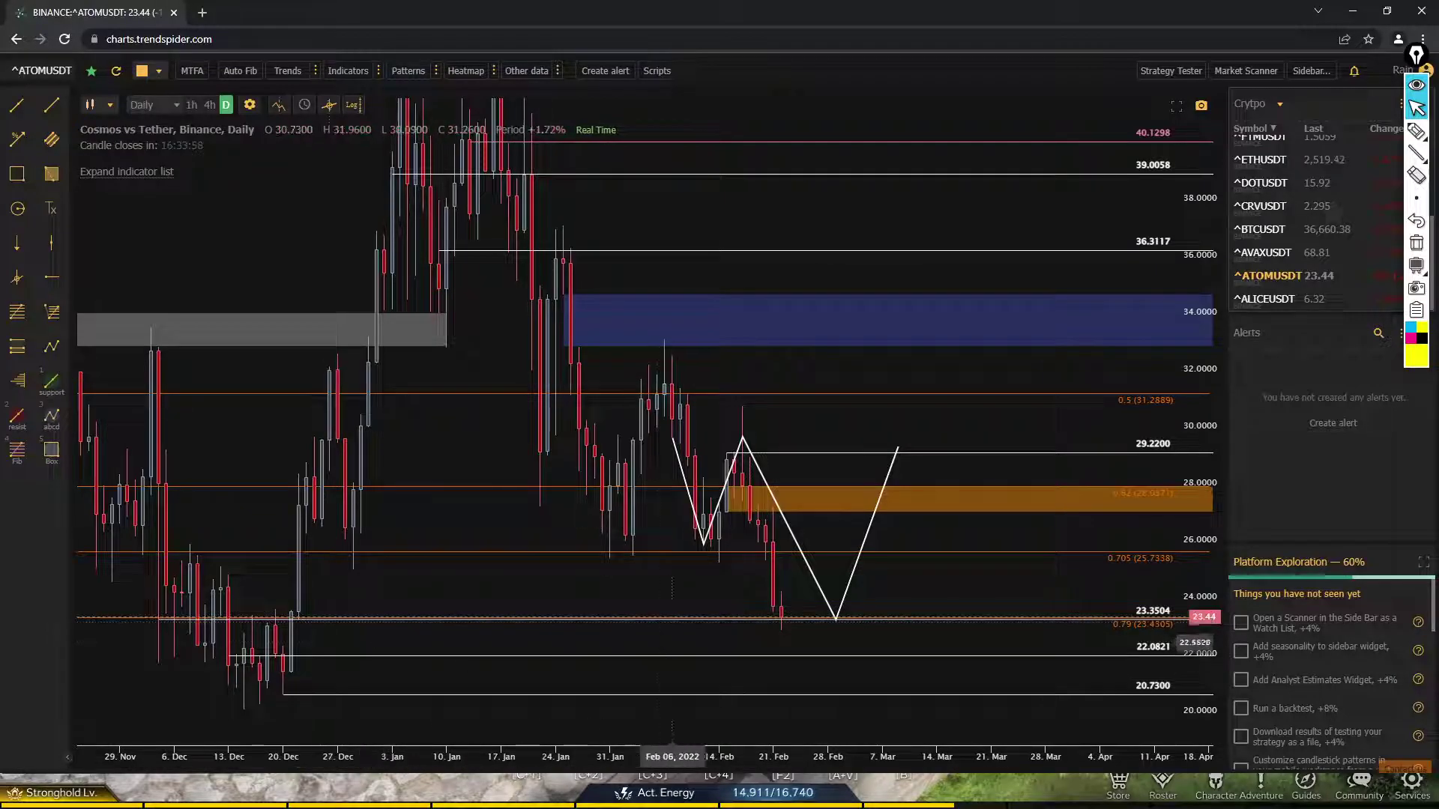
pyautogui.moveTo(680, 644); pyautogui.dragTo(680, 596)
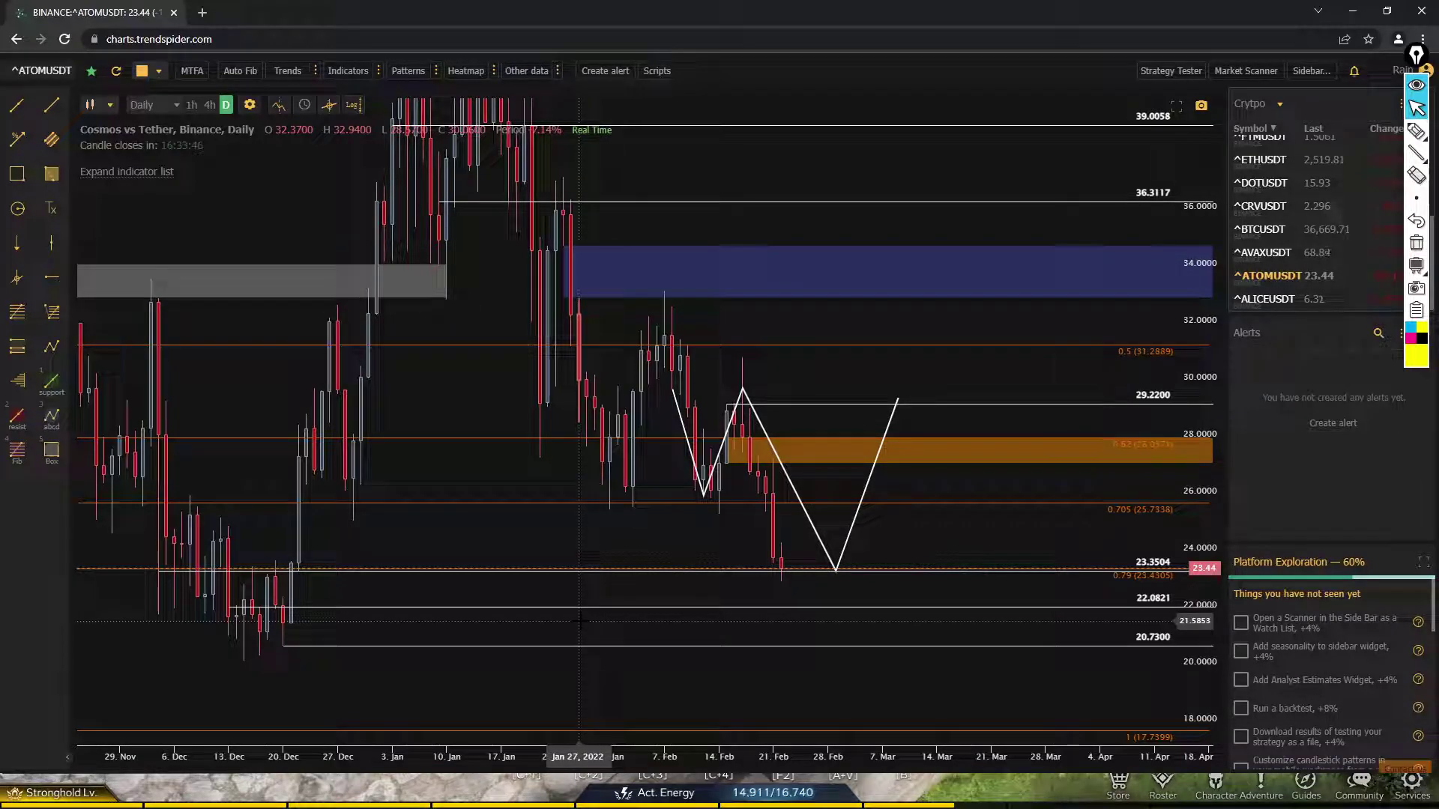
# - Draw an orange box from the Dec 19 lows spanning about 22.08 to 23.35
pyautogui.click(51, 173)
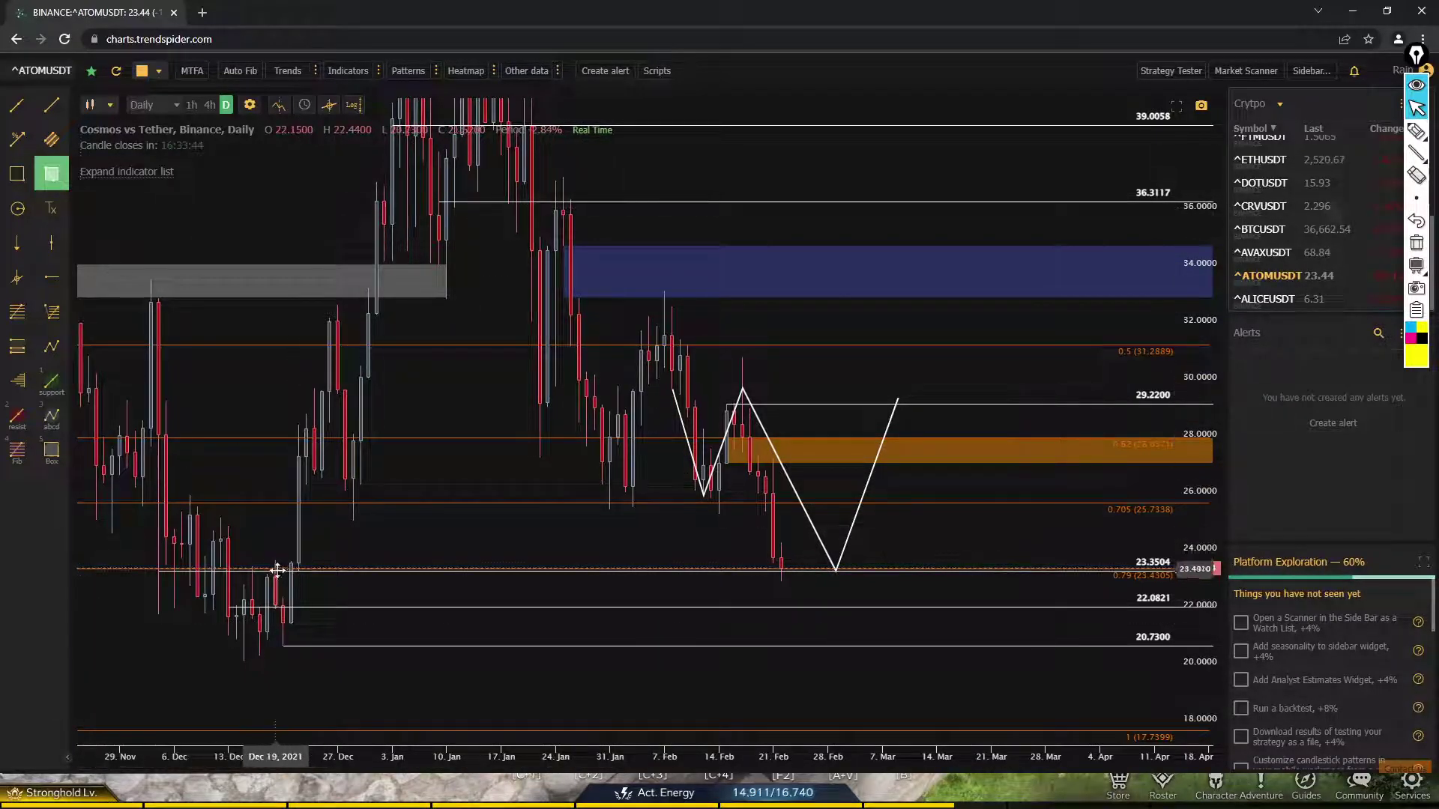
pyautogui.moveTo(276, 560); pyautogui.dragTo(285, 639)
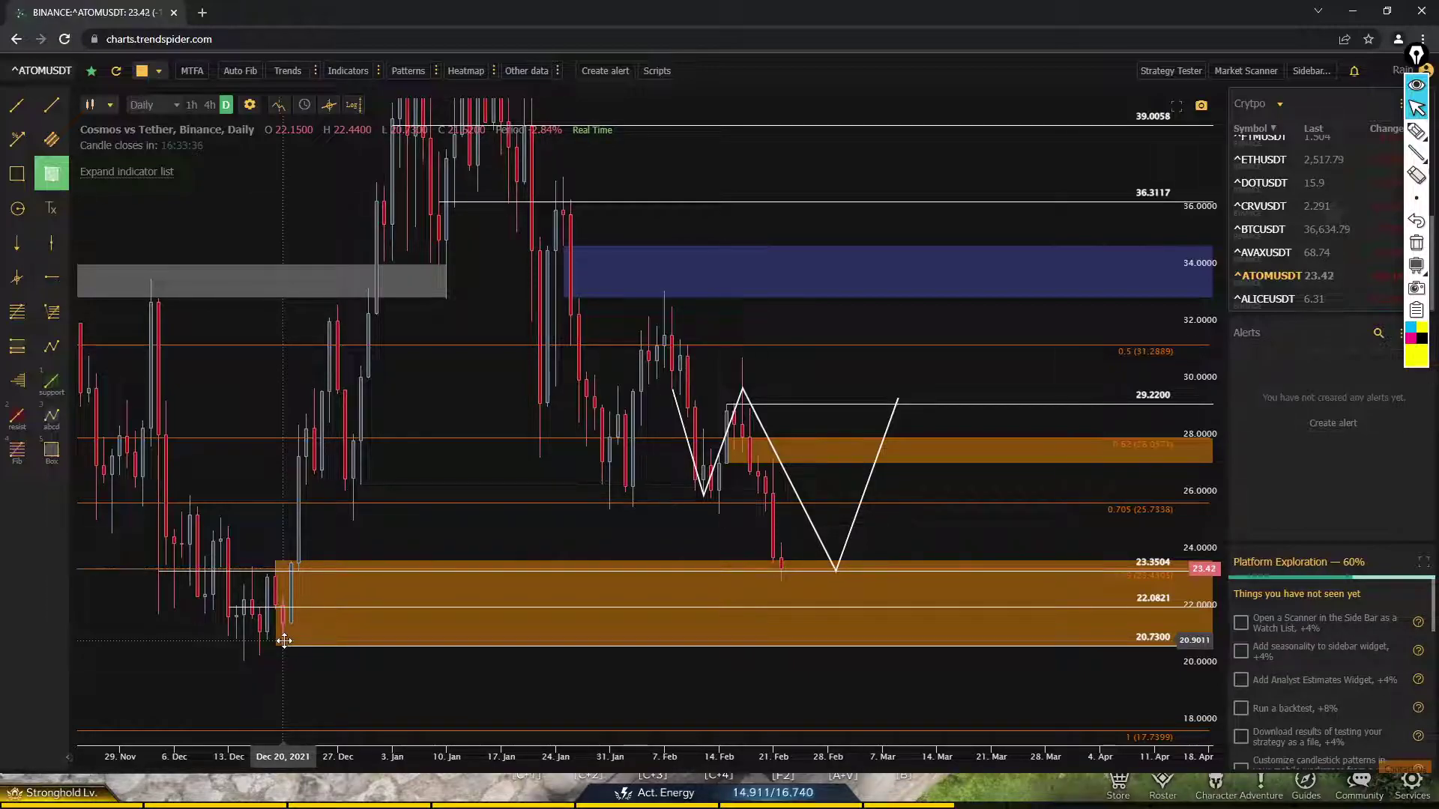
pyautogui.moveTo(284, 640); pyautogui.dragTo(278, 604)
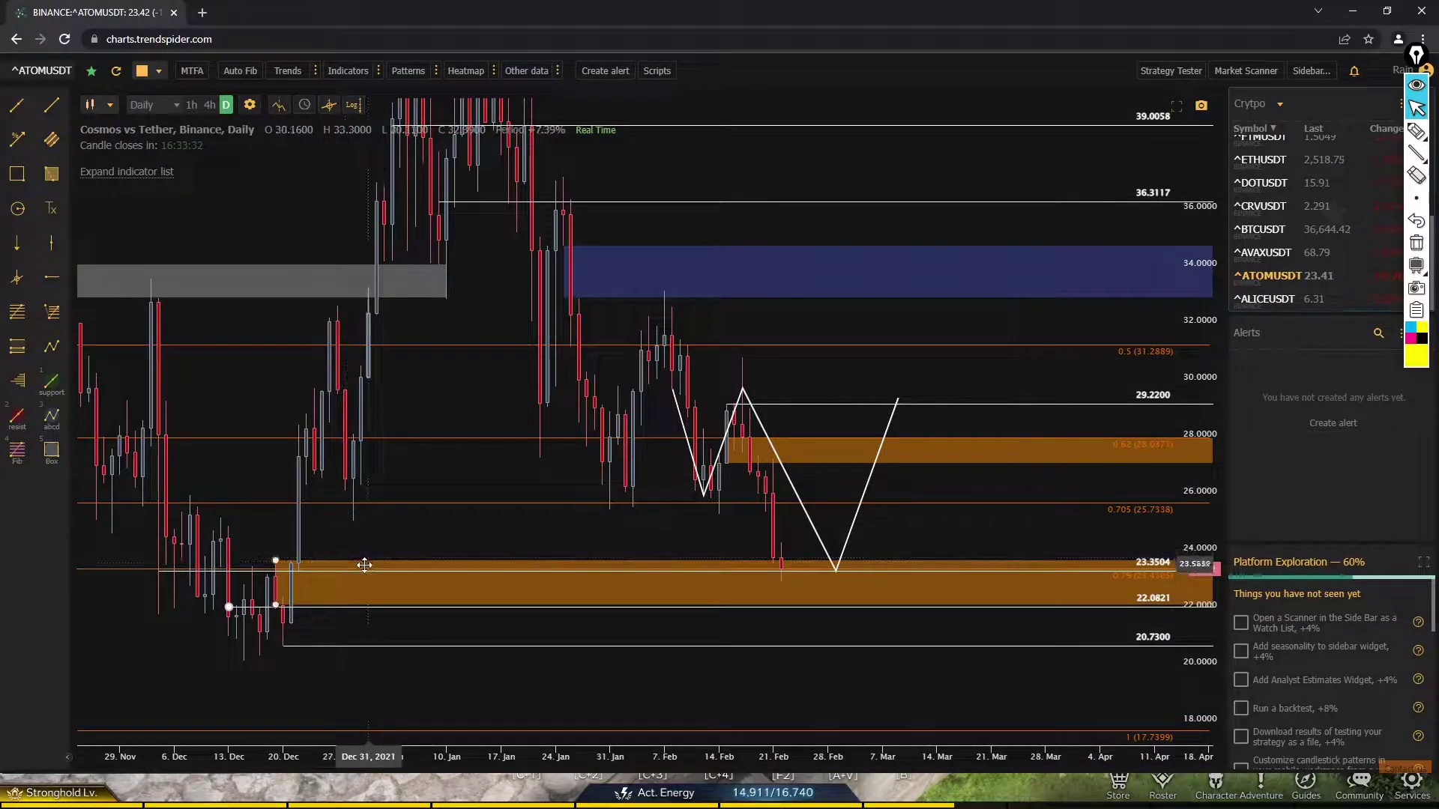
pyautogui.moveTo(359, 565); pyautogui.dragTo(358, 575)
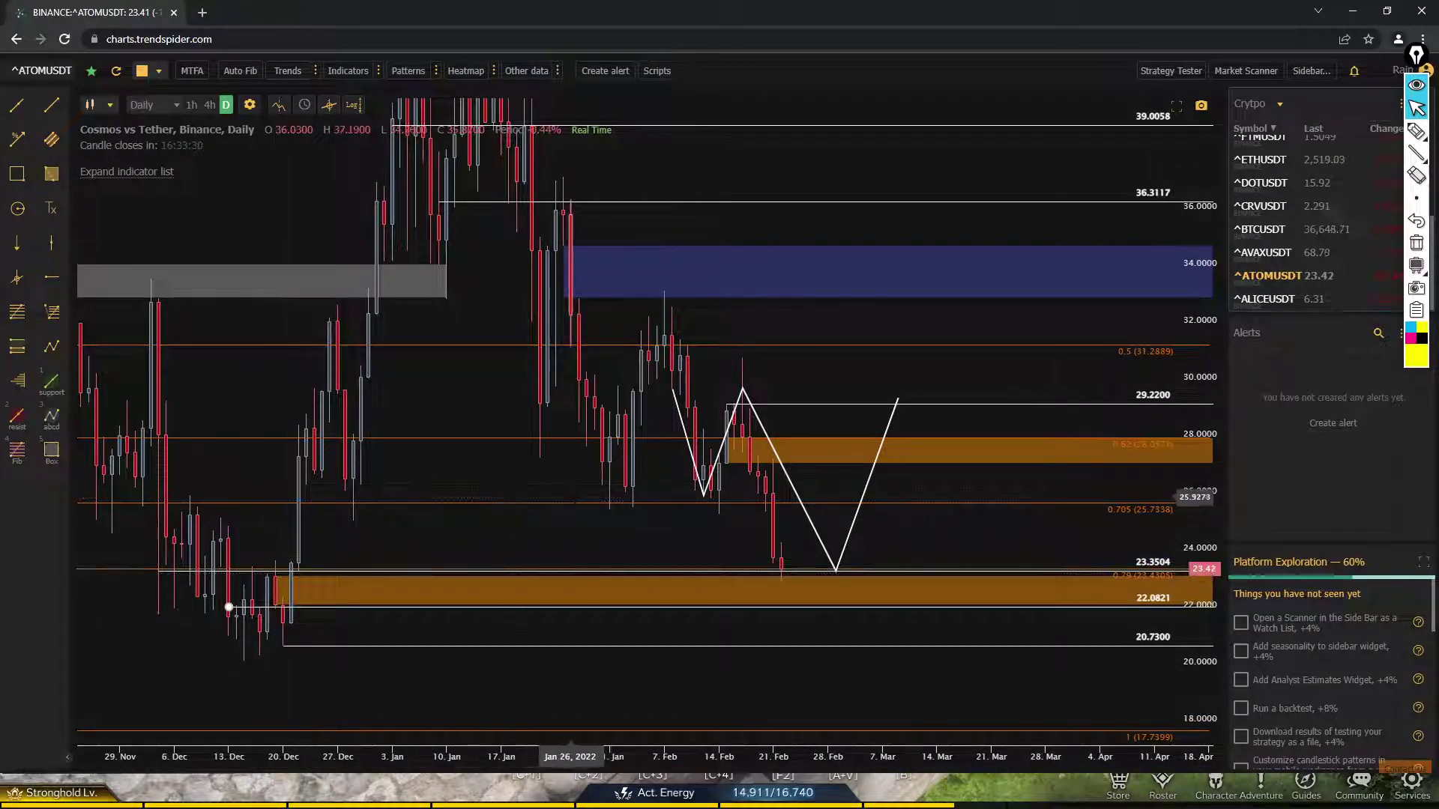
# - Show ATOMUSDT on 4-hour candles, framing 10 Feb to early March
pyautogui.hscroll(4, 600, 540)
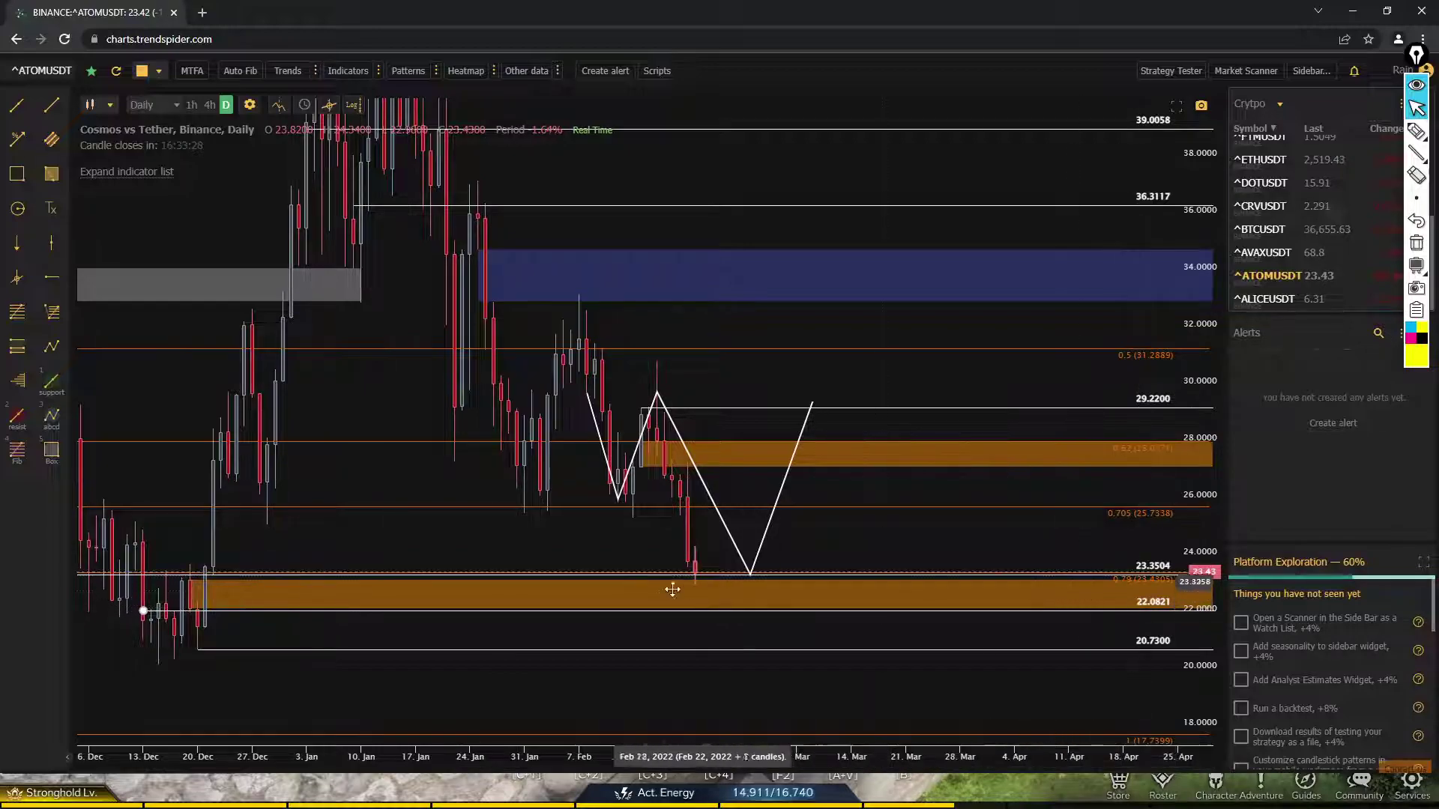
pyautogui.hscroll(-3, 779, 598)
pyautogui.scroll(-1, 322, 604)
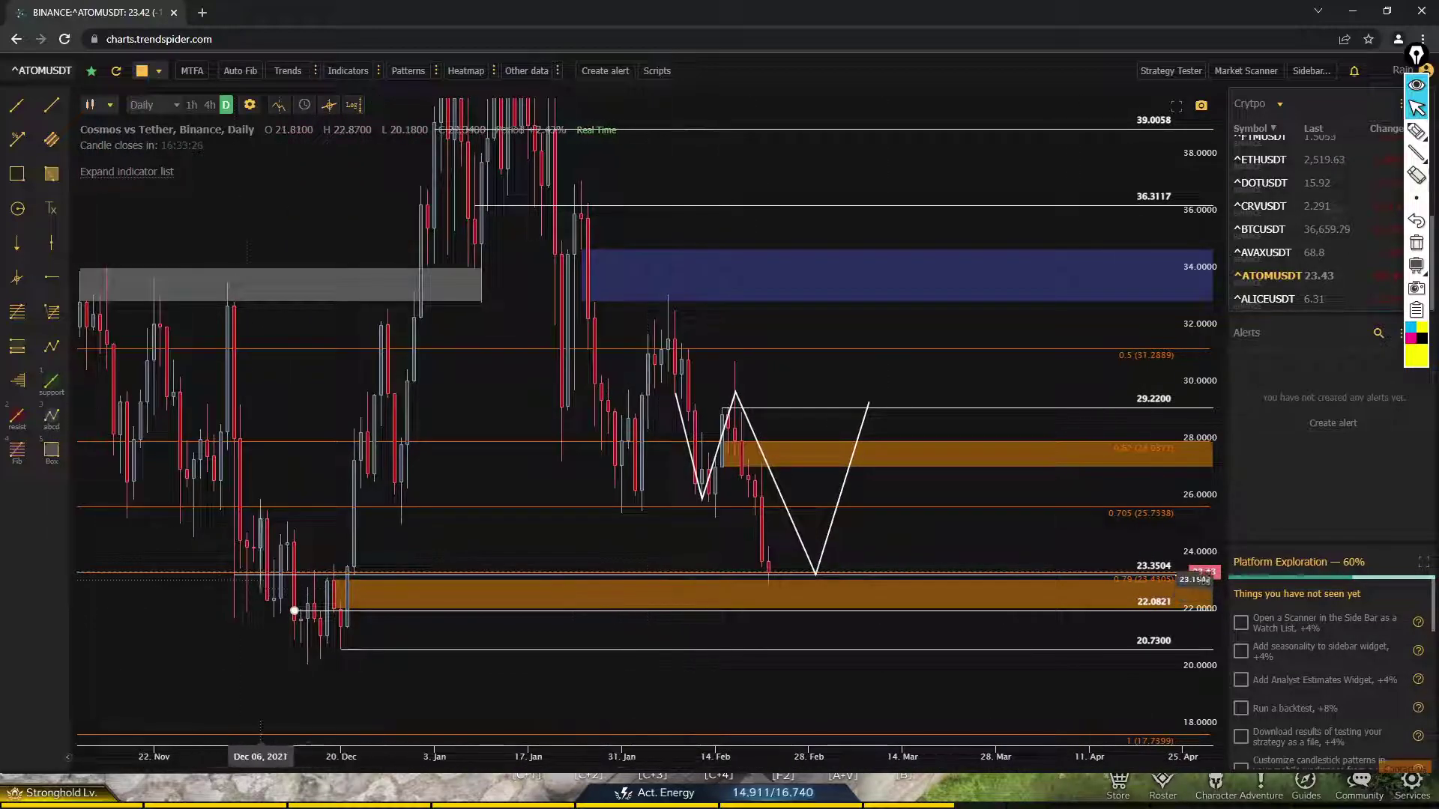
pyautogui.scroll(1, 933, 573)
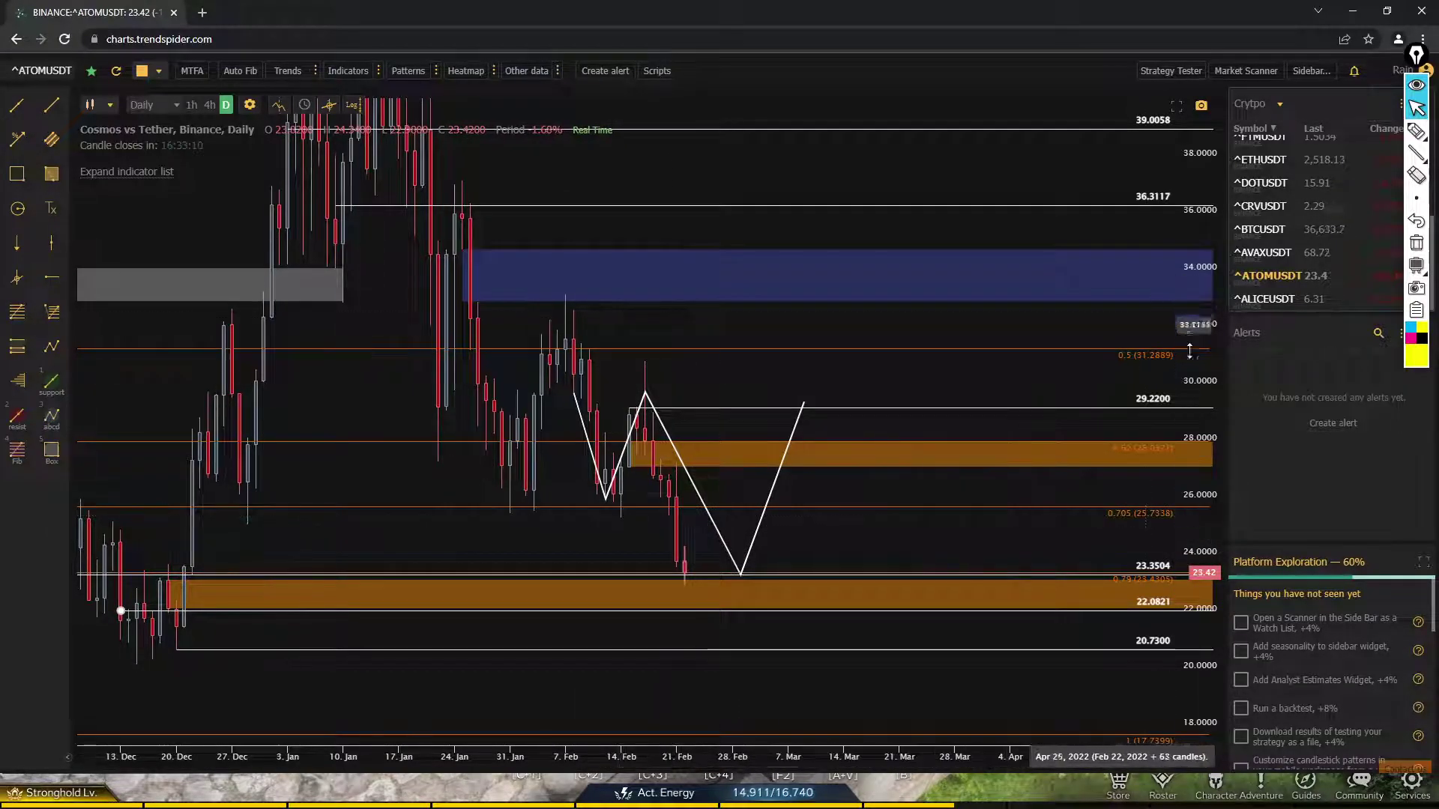
pyautogui.click(209, 105)
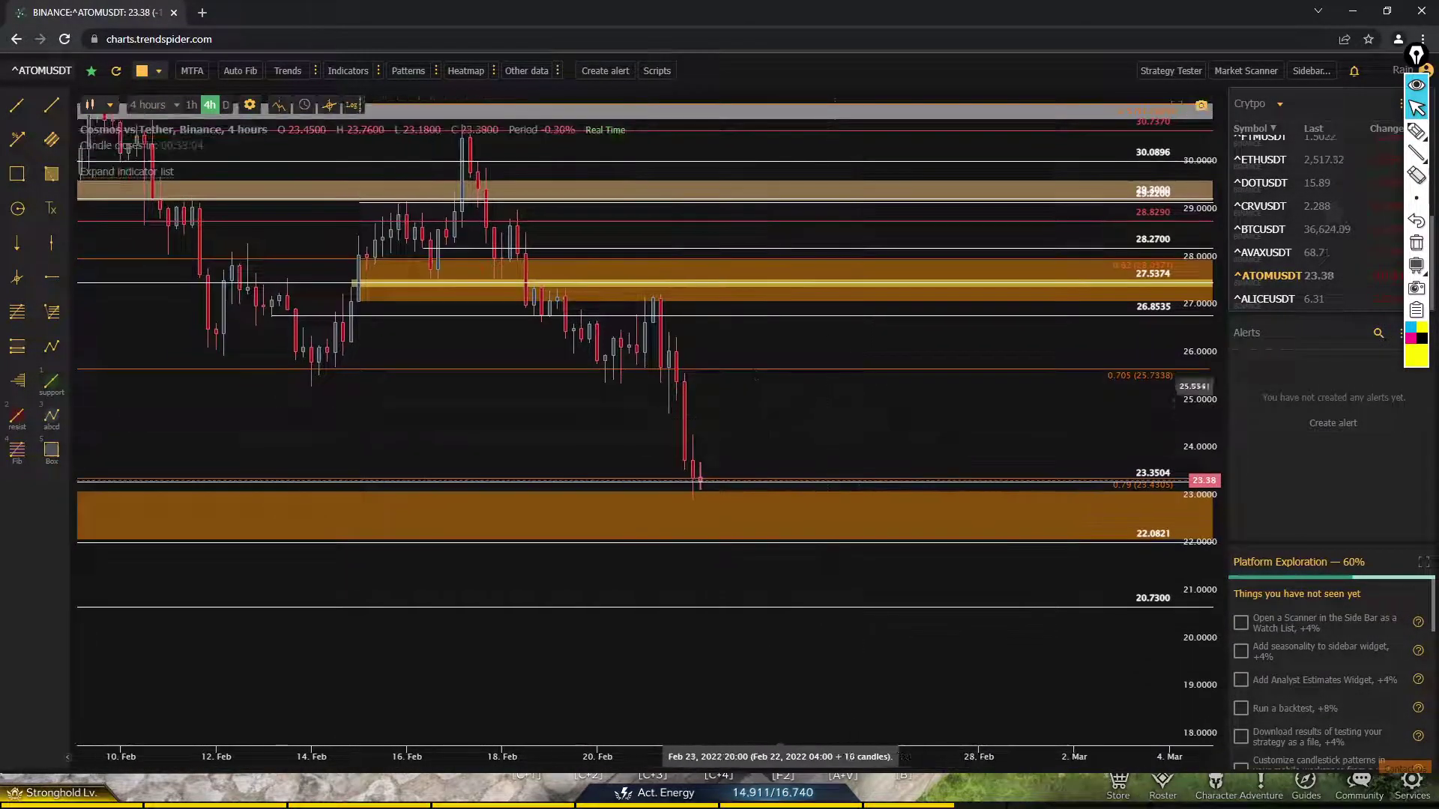
# - Review the BTCUSDT chart, then move on to the DOTUSDT 4-hour chart near 15.91
pyautogui.click(1275, 233)
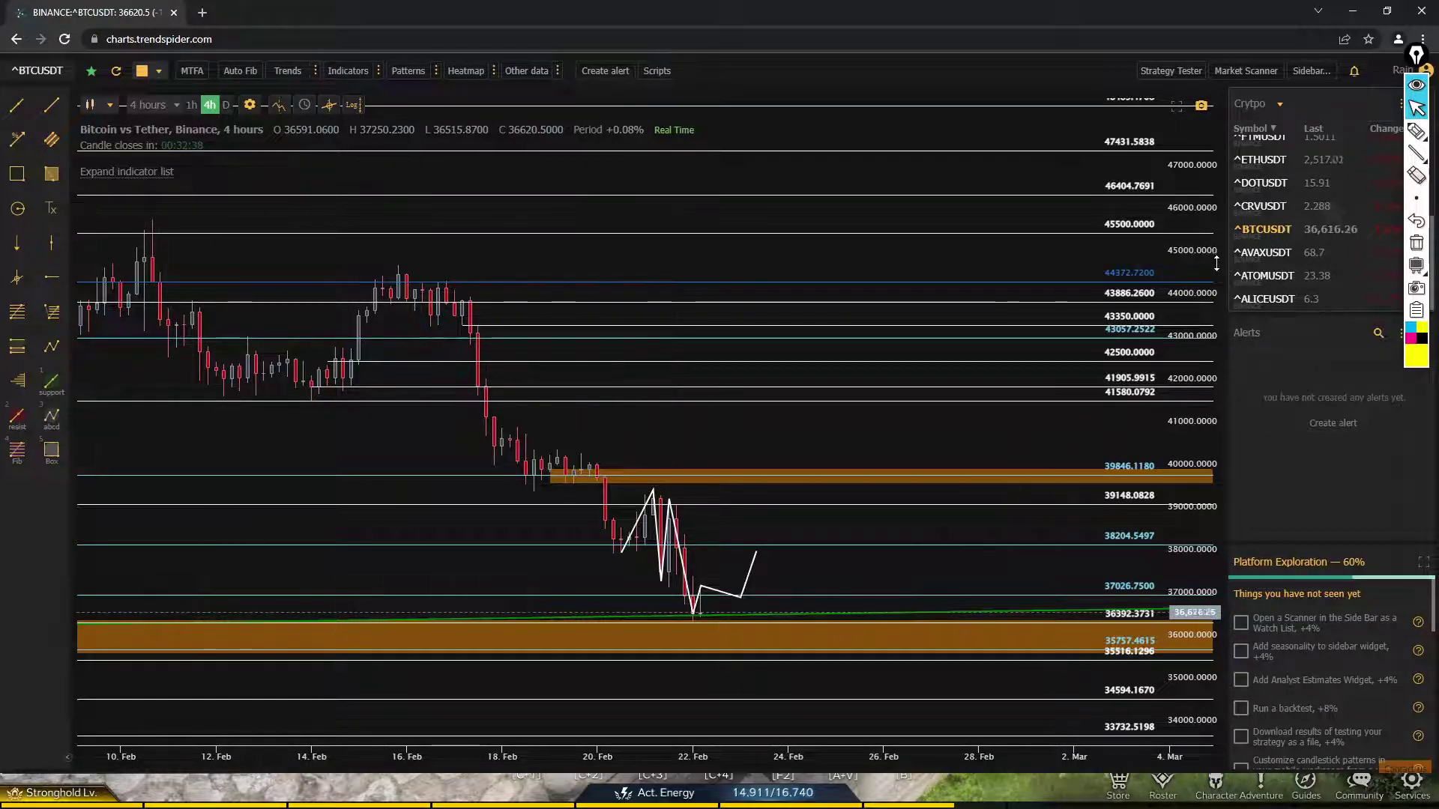
pyautogui.click(1305, 184)
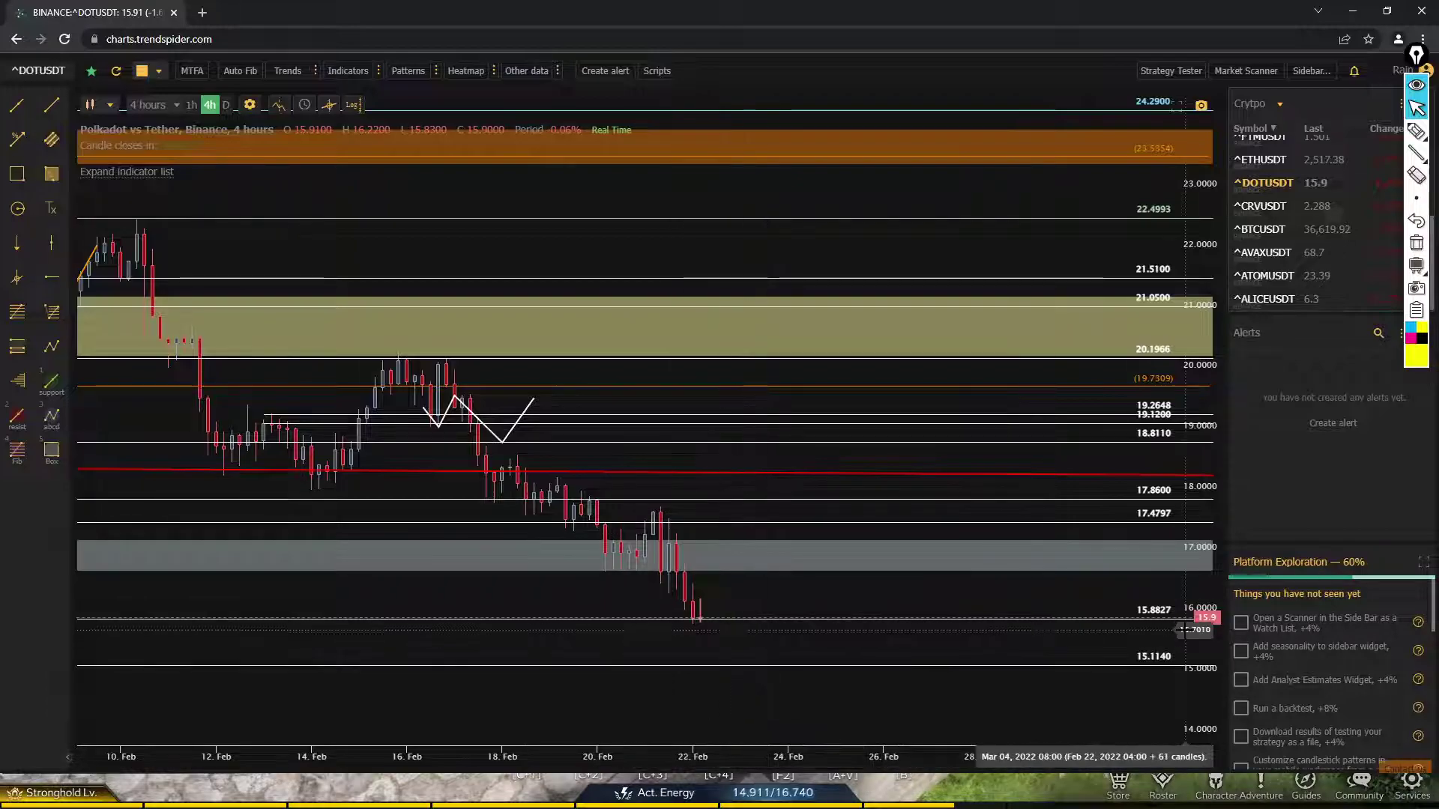
# - Show DOTUSDT on daily candles, framing mid-December to April around the 15.91 price
pyautogui.scroll(-2, 1109, 630)
pyautogui.scroll(2, 1160, 626)
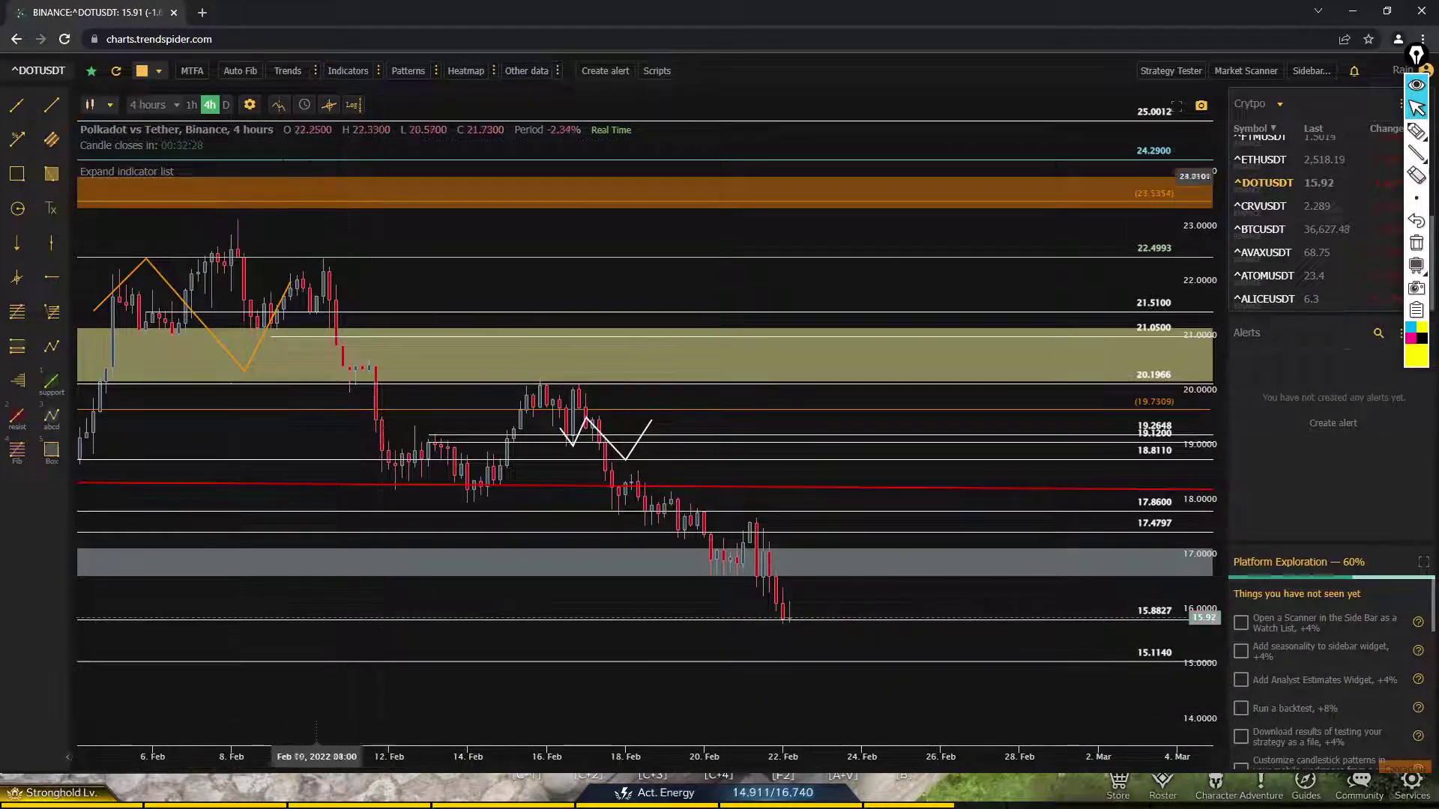
pyautogui.click(226, 104)
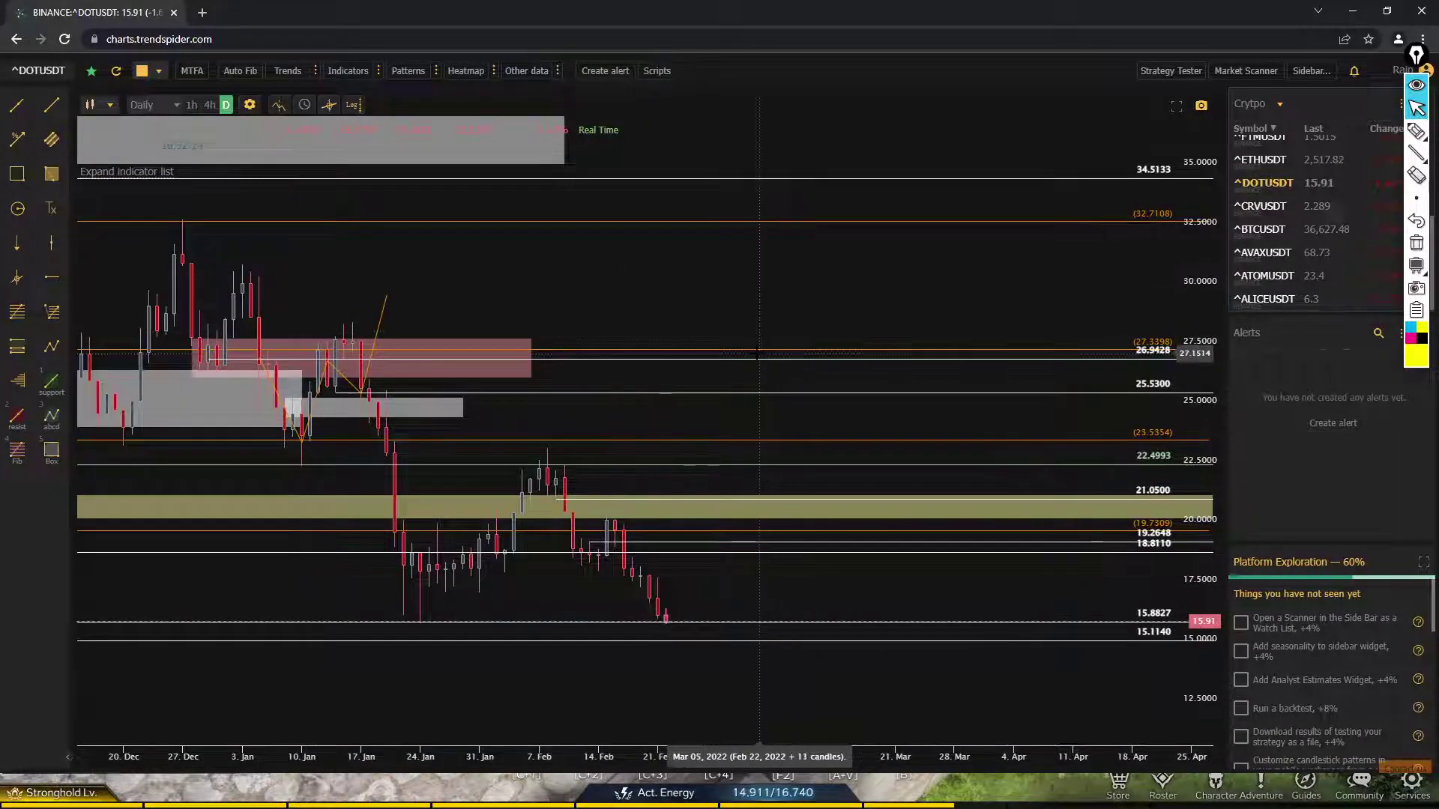
pyautogui.scroll(1, 764, 349)
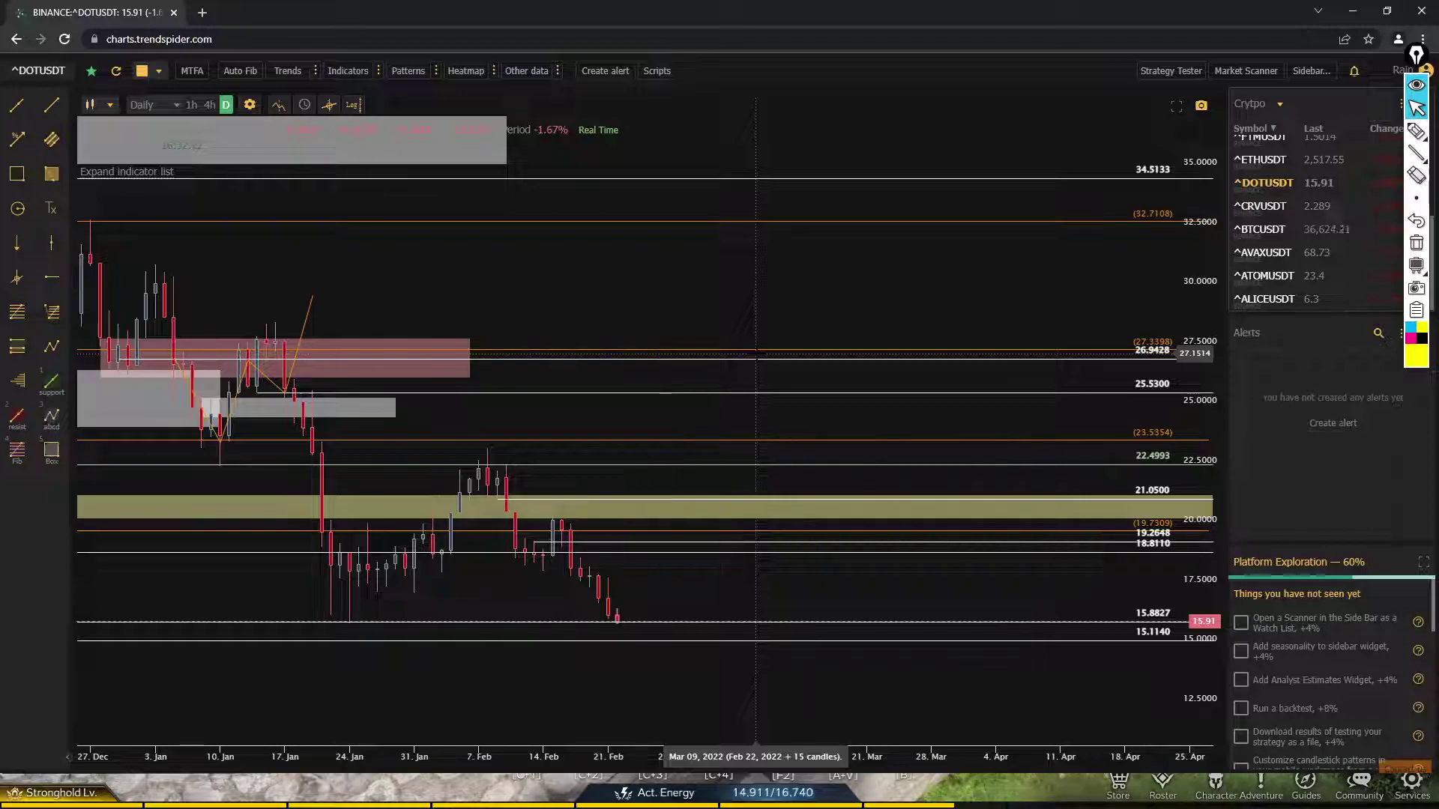
pyautogui.scroll(-2, 755, 353)
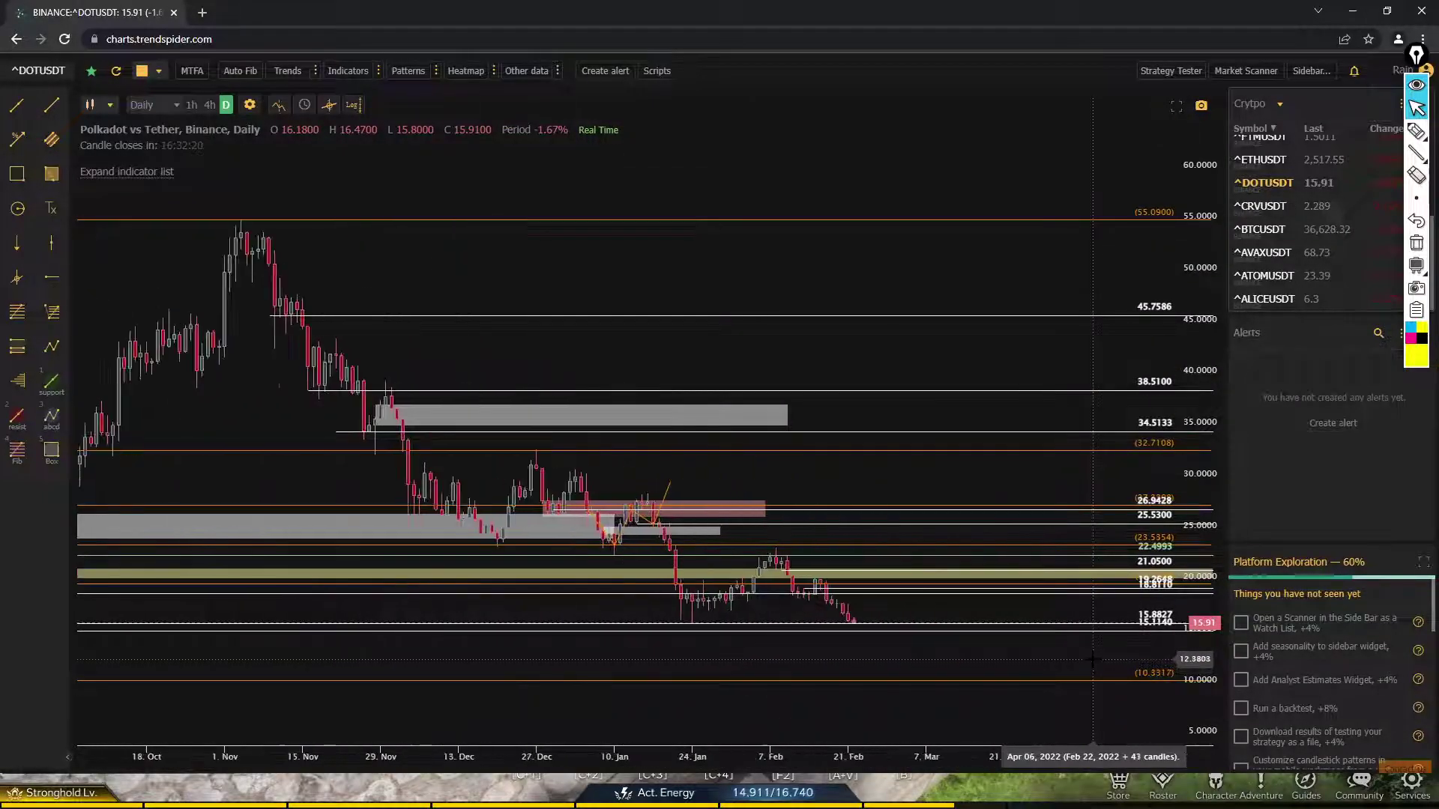
pyautogui.scroll(3, 1092, 659)
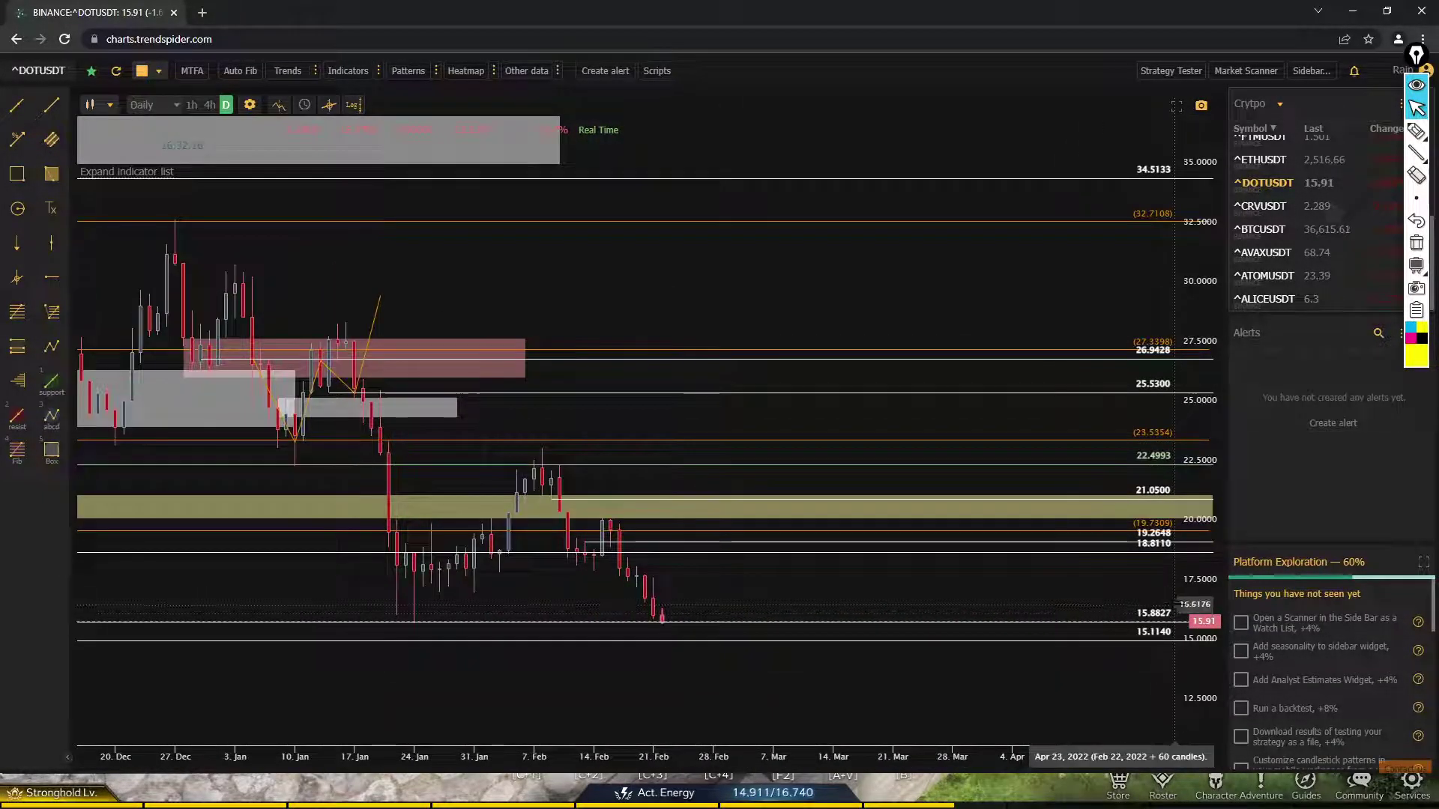
# - Switch DOTUSDT to 1-hour candles covering 19–24 Feb
pyautogui.click(193, 106)
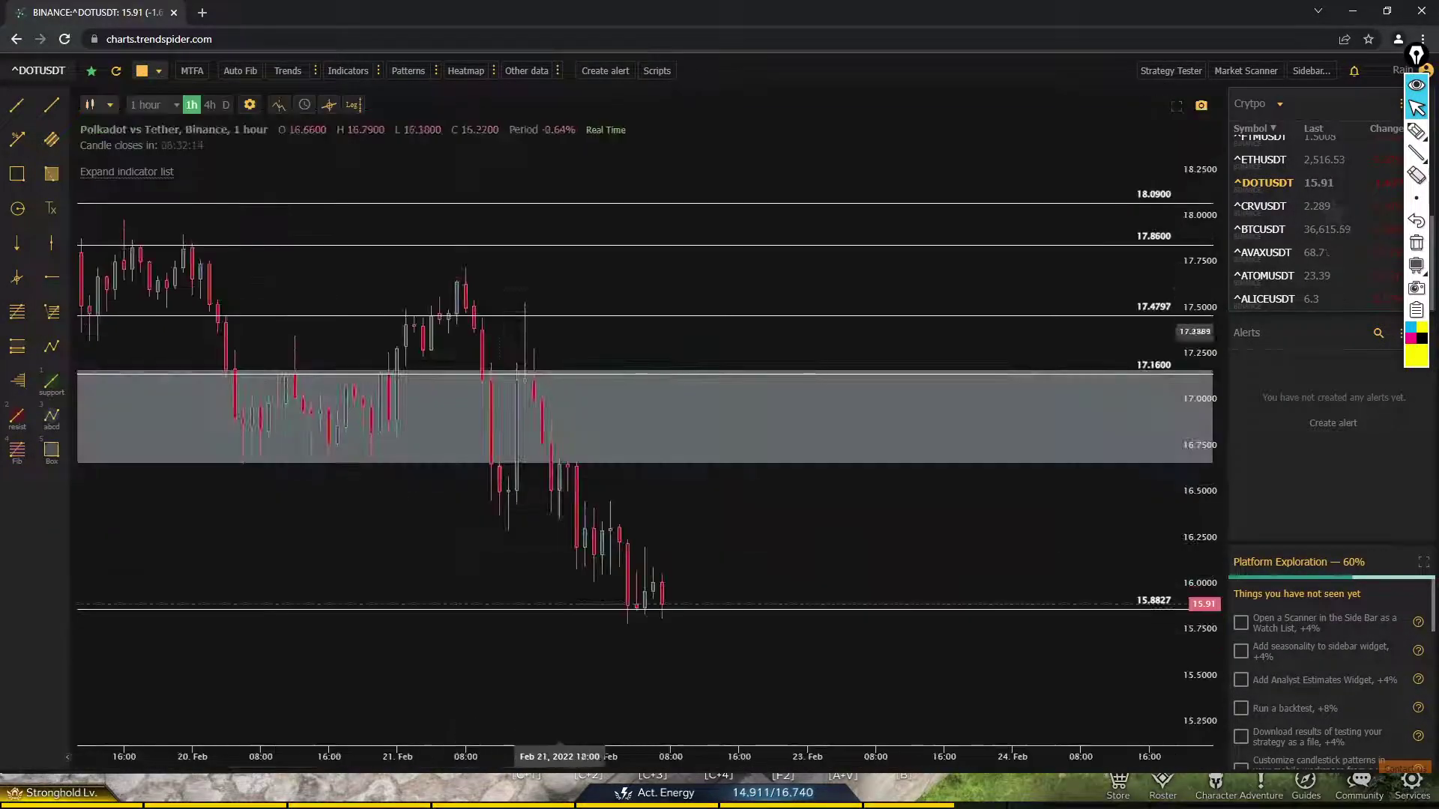